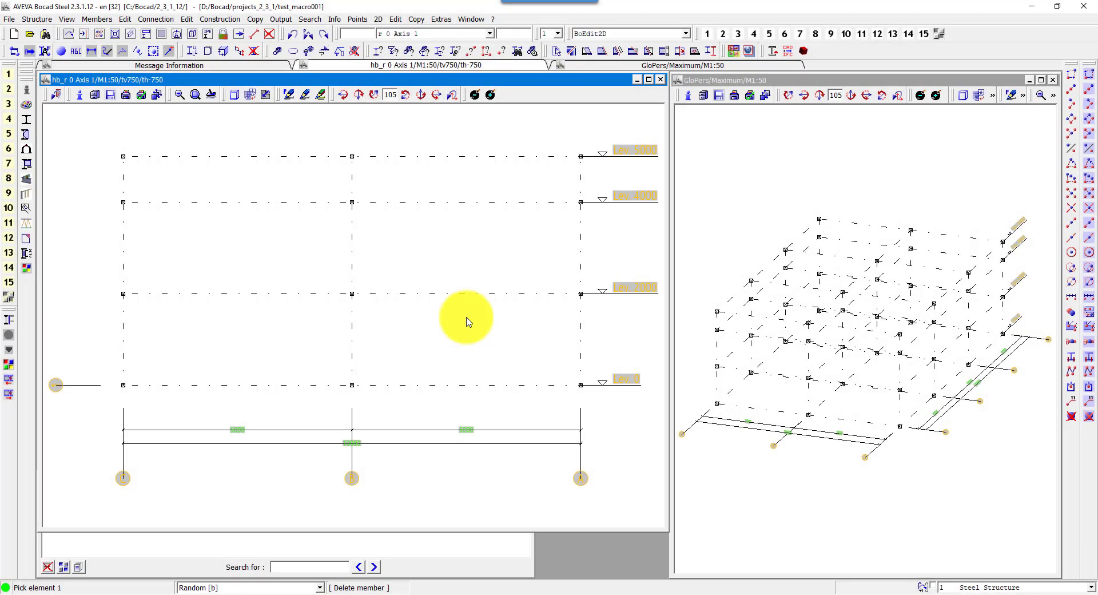
- Place an IPE300 S235JR column on the middle grid axis, from level 0 to level 2000
left_click(97, 19)
left_click(121, 60)
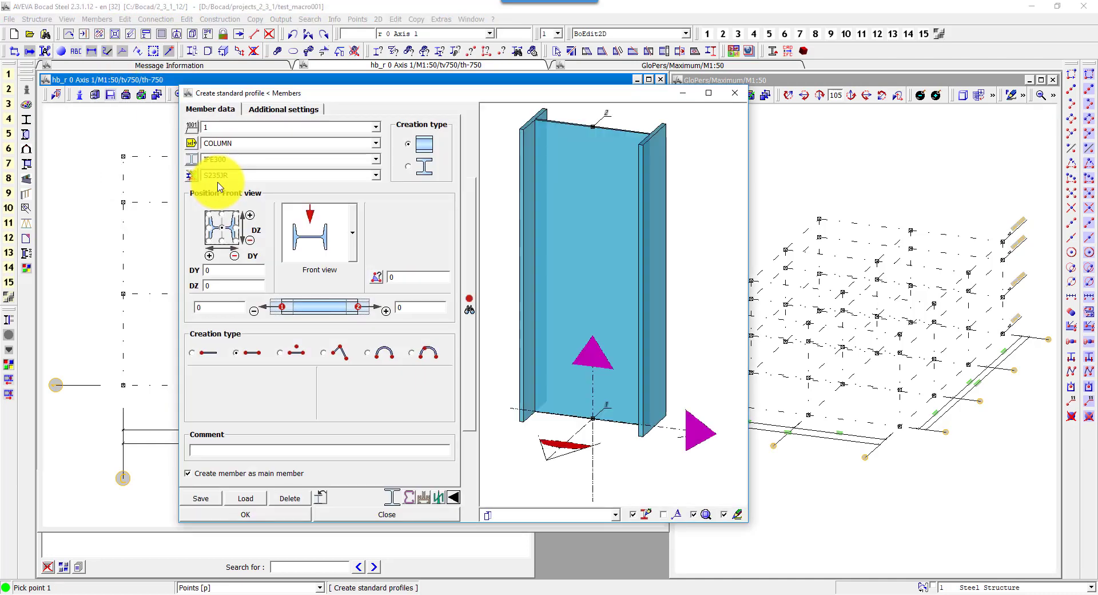
left_click(233, 515)
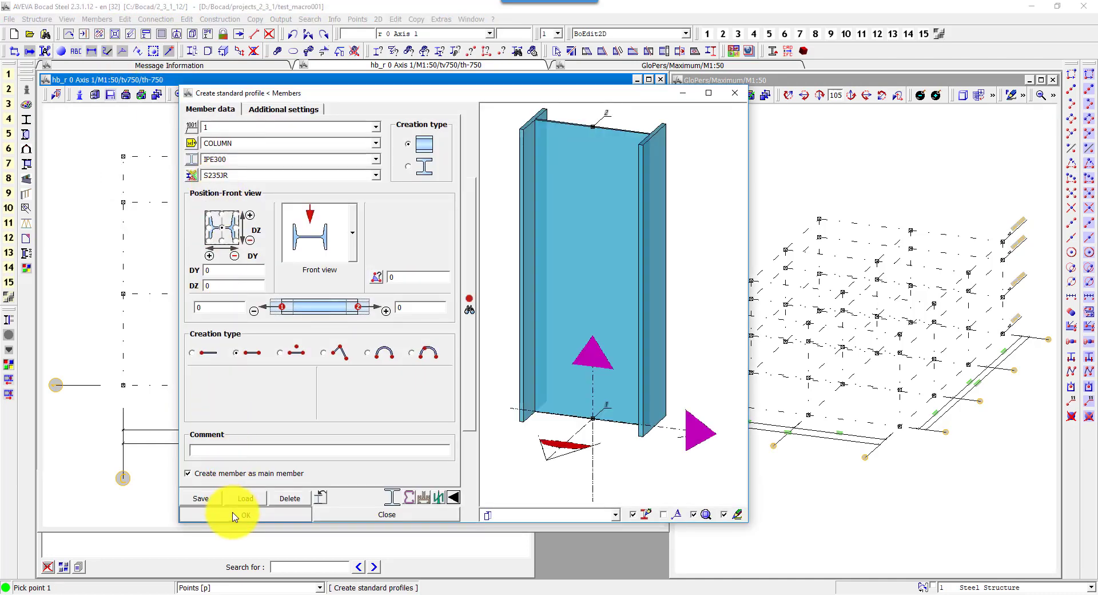
left_click(352, 384)
left_click(354, 287)
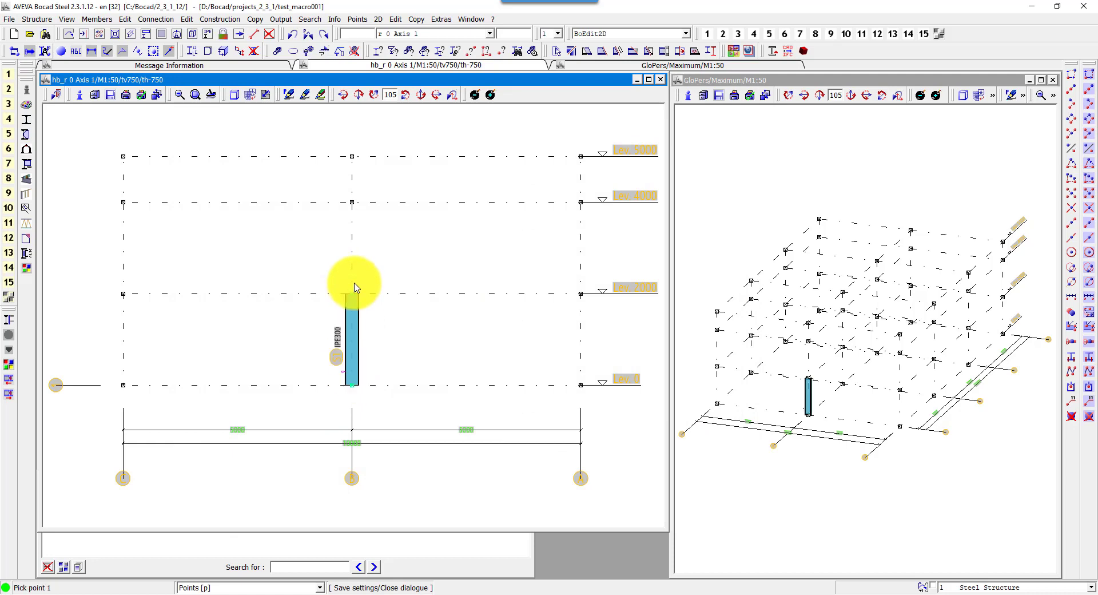
left_click(219, 21)
- In the Macro Explorer, add a Training group under CUSTOMER and begin adding a macro to it
left_click(243, 37)
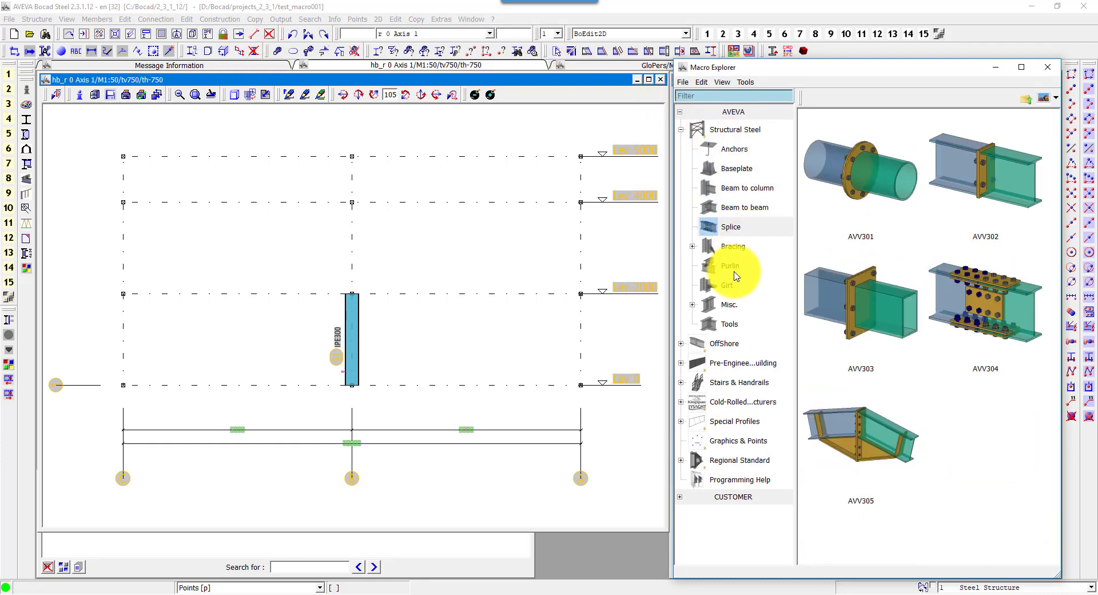
left_click(680, 113)
left_click(735, 133)
type("Training")
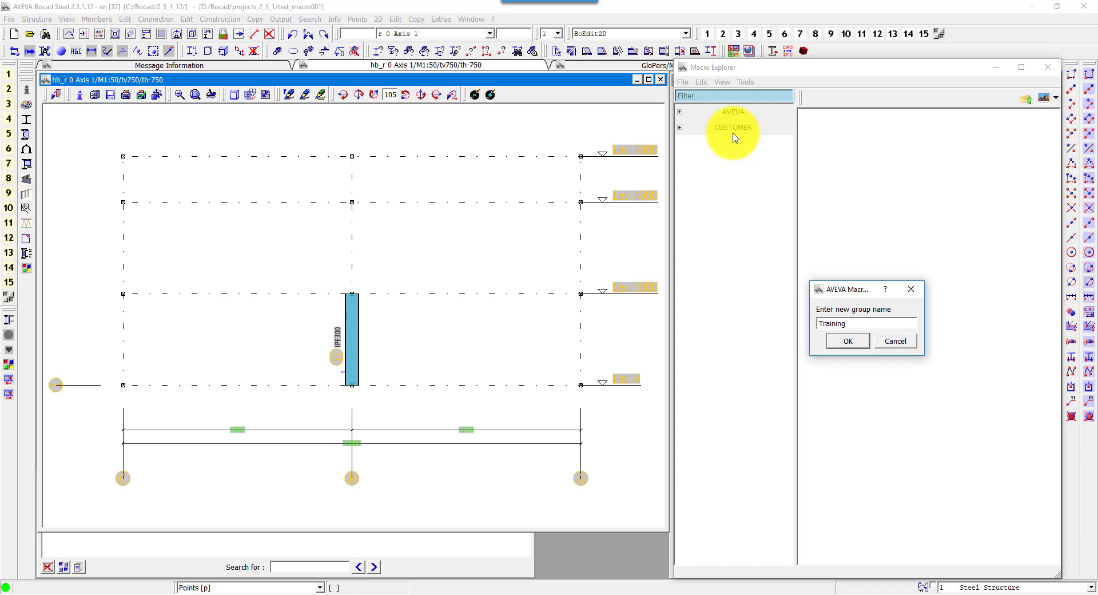
key("Return")
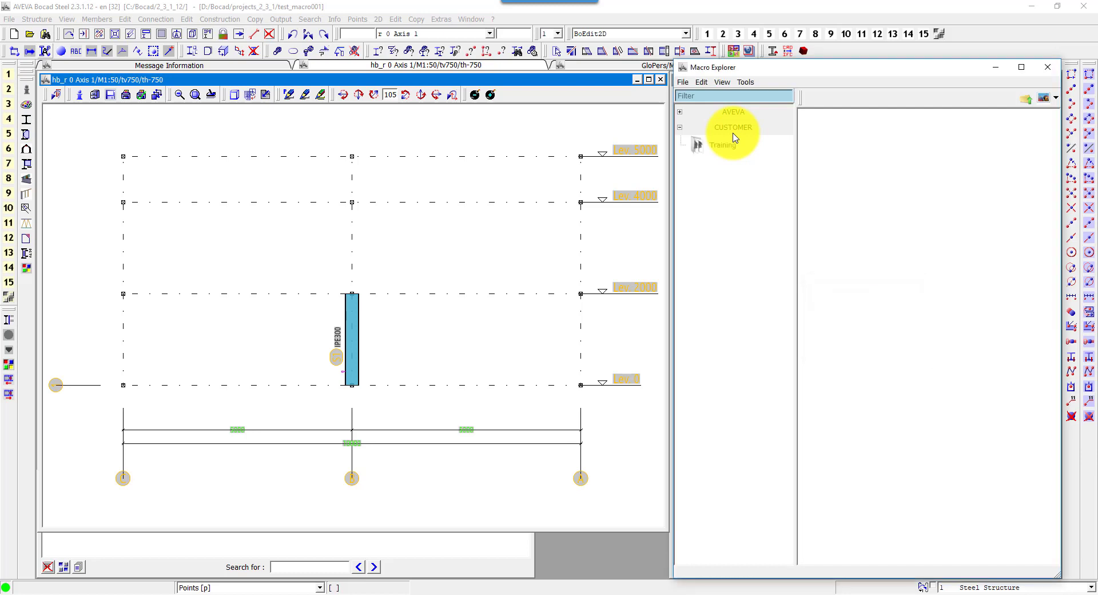
right_click(826, 178)
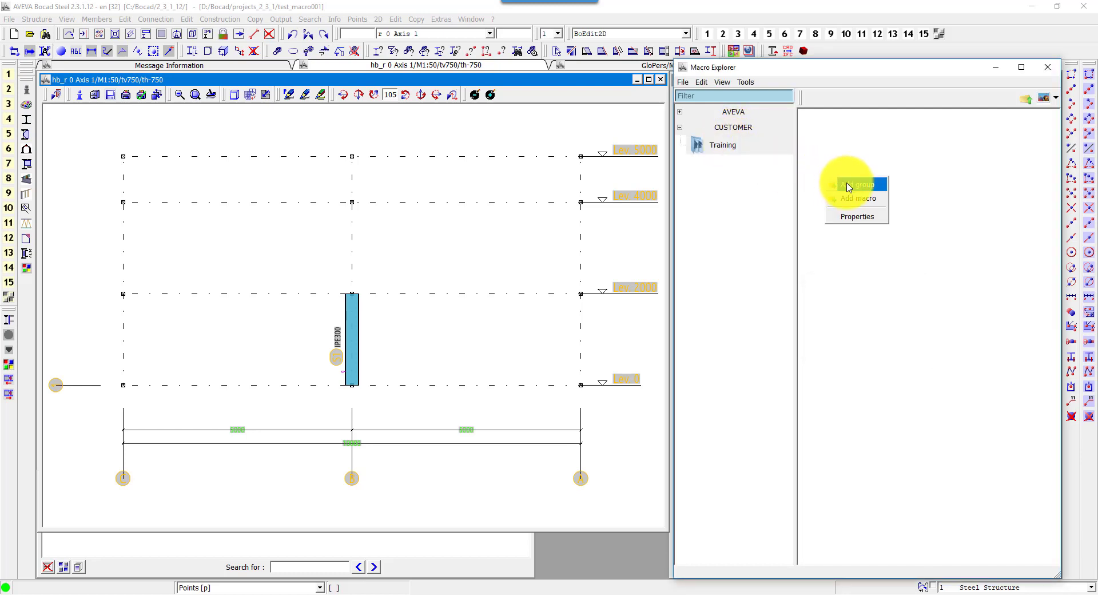
left_click(858, 198)
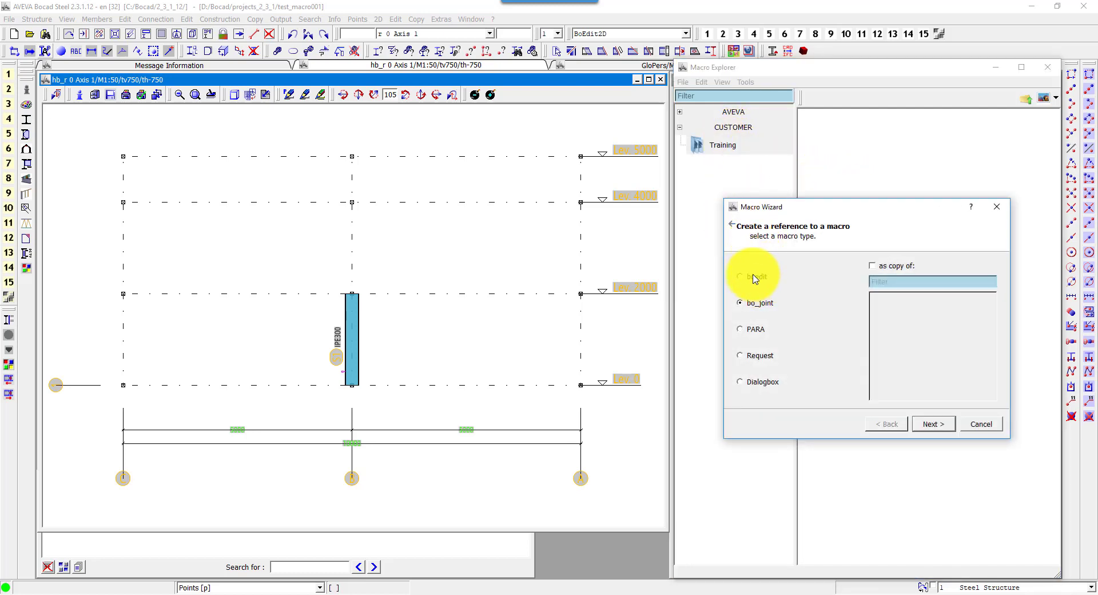
- Register bo_joint child macro KED1 with its identification and the description Baseplate
left_click(940, 426)
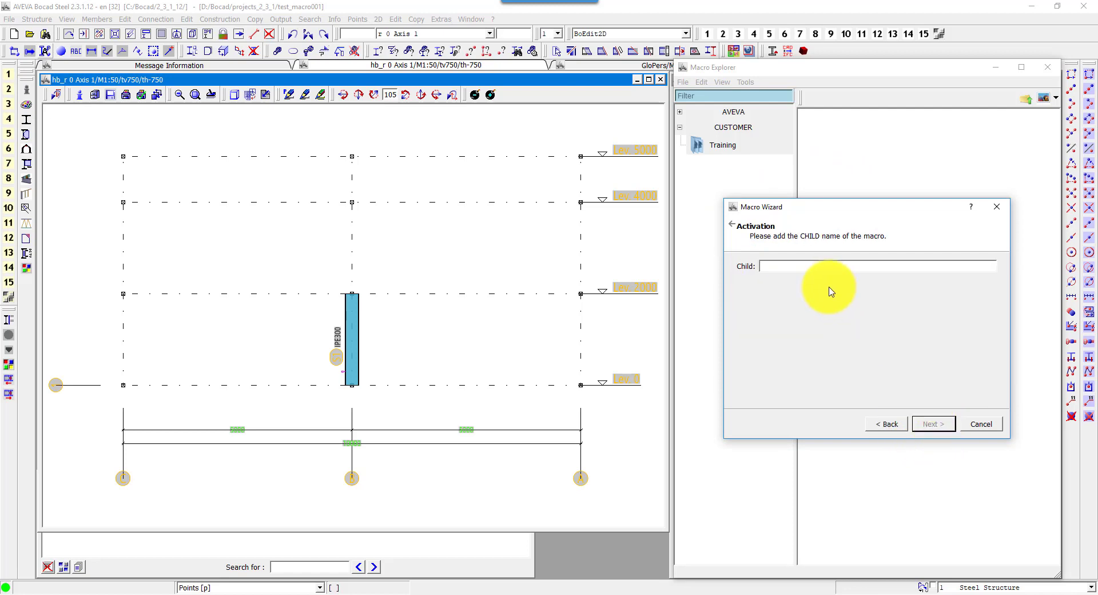
type("KED1")
left_click(937, 423)
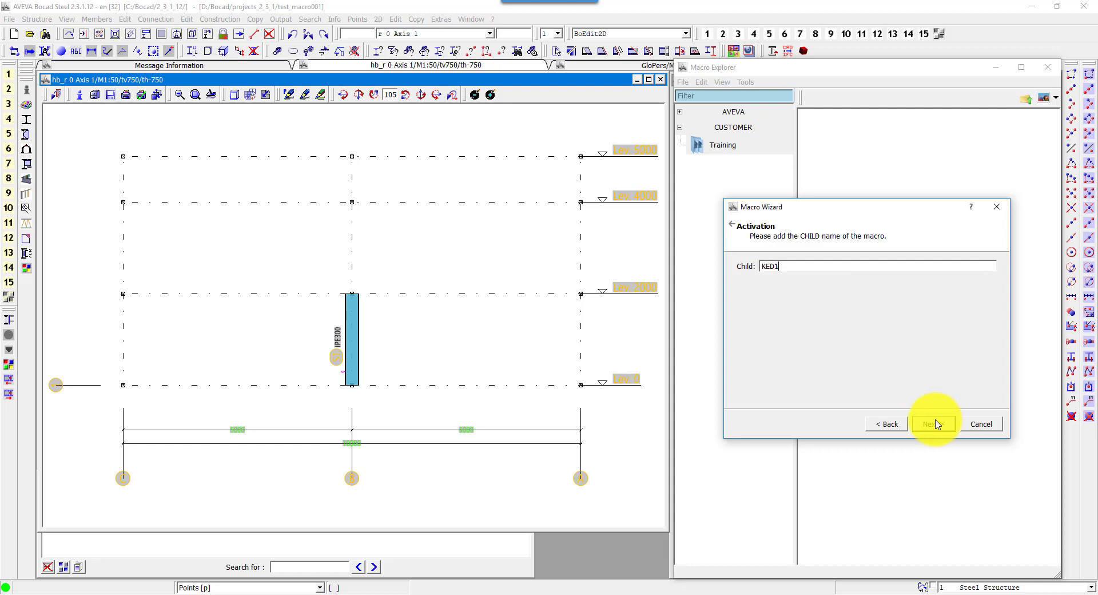
left_click(937, 424)
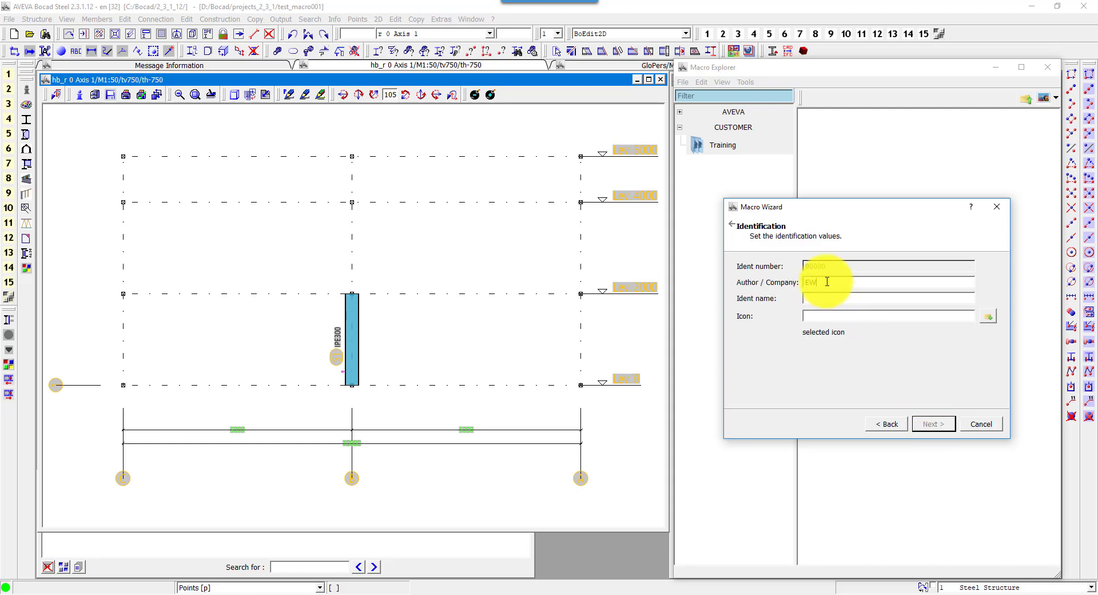
type("KED1")
left_click(930, 424)
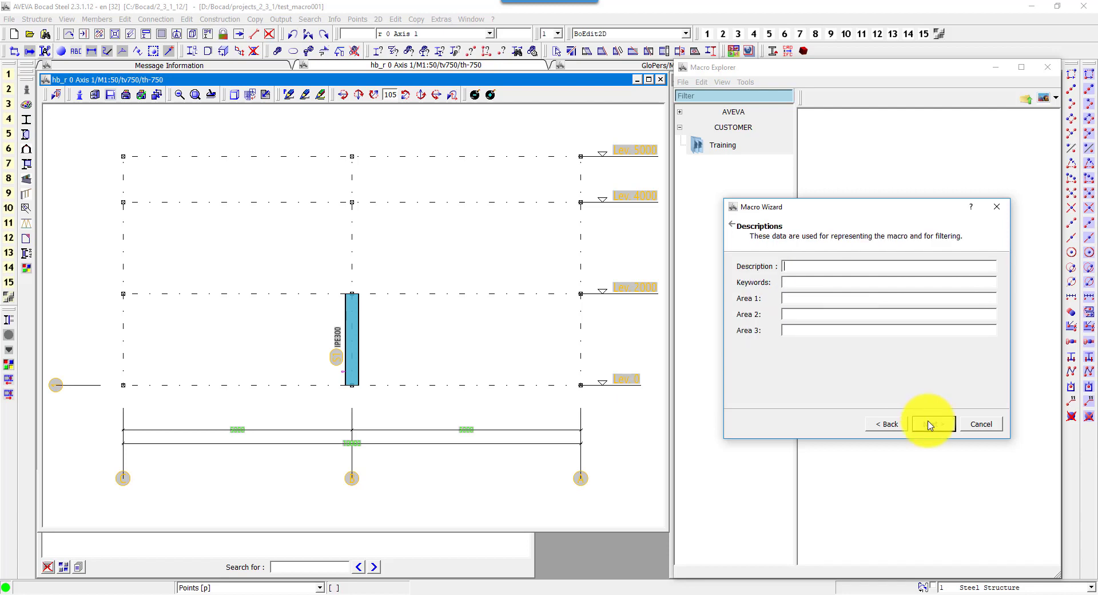
type("Baseplate")
left_click(929, 424)
left_click(930, 426)
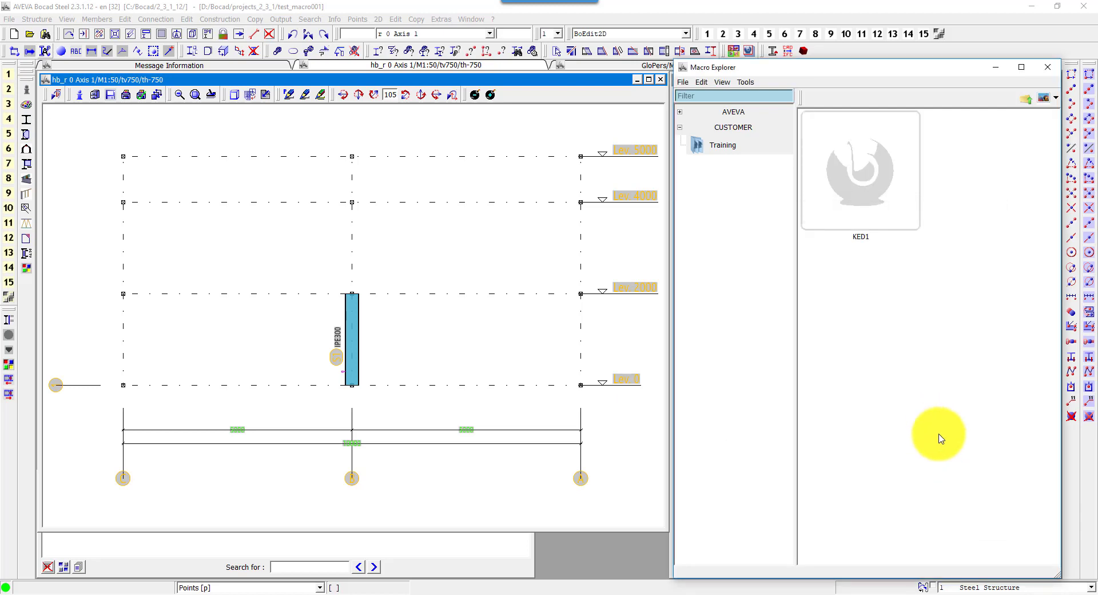
- Run KED1 and load the standard ked1_dummy.fsc configuration into Edit Joint
left_click(864, 173)
double_click(863, 174)
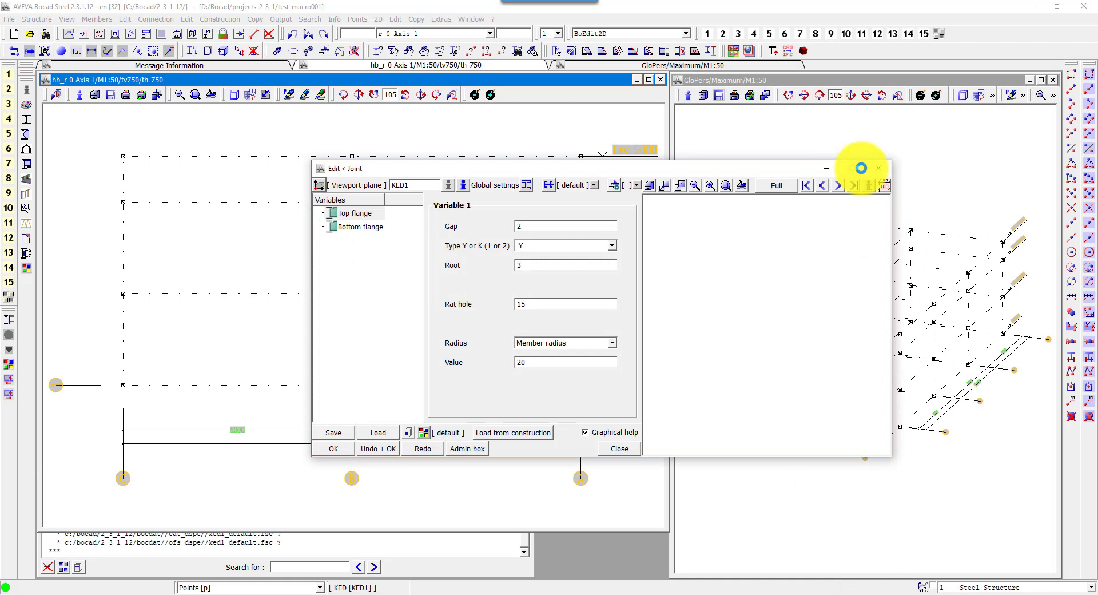
left_click(369, 434)
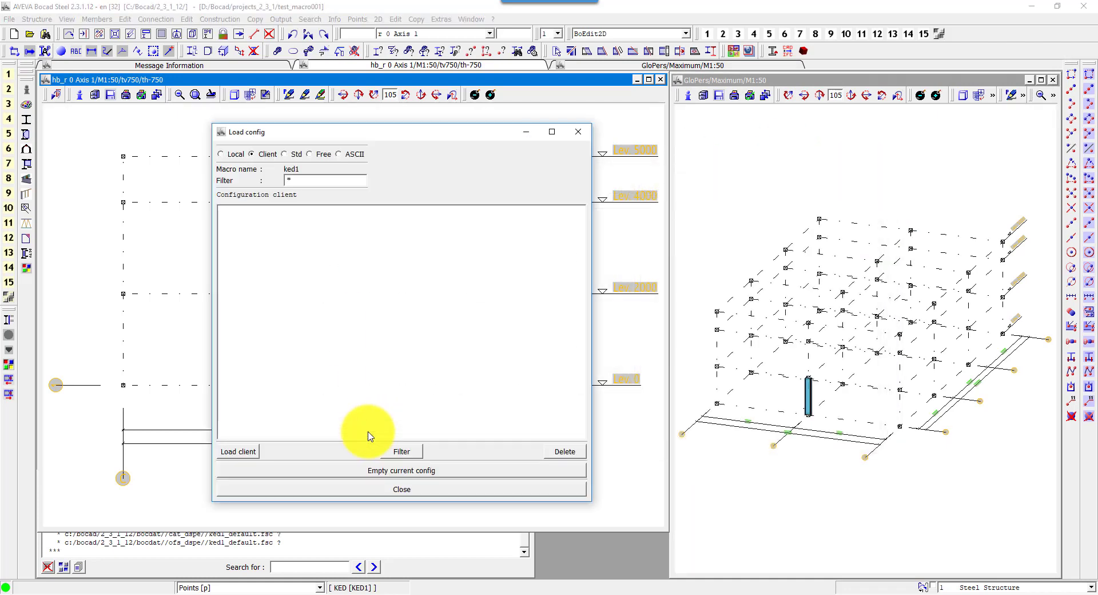
left_click(293, 159)
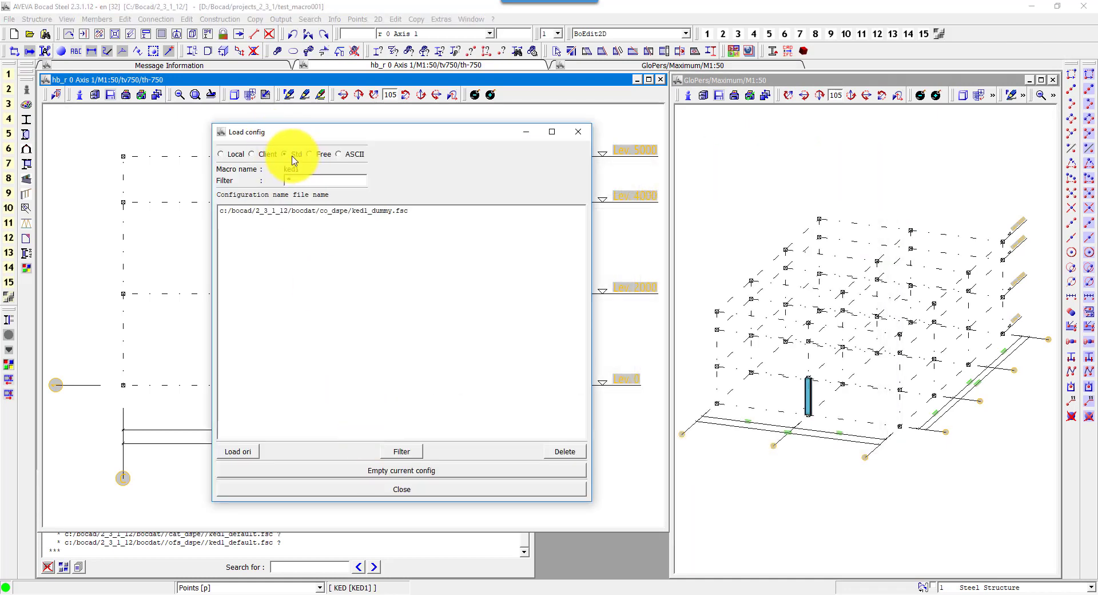
left_click(369, 210)
left_click(247, 453)
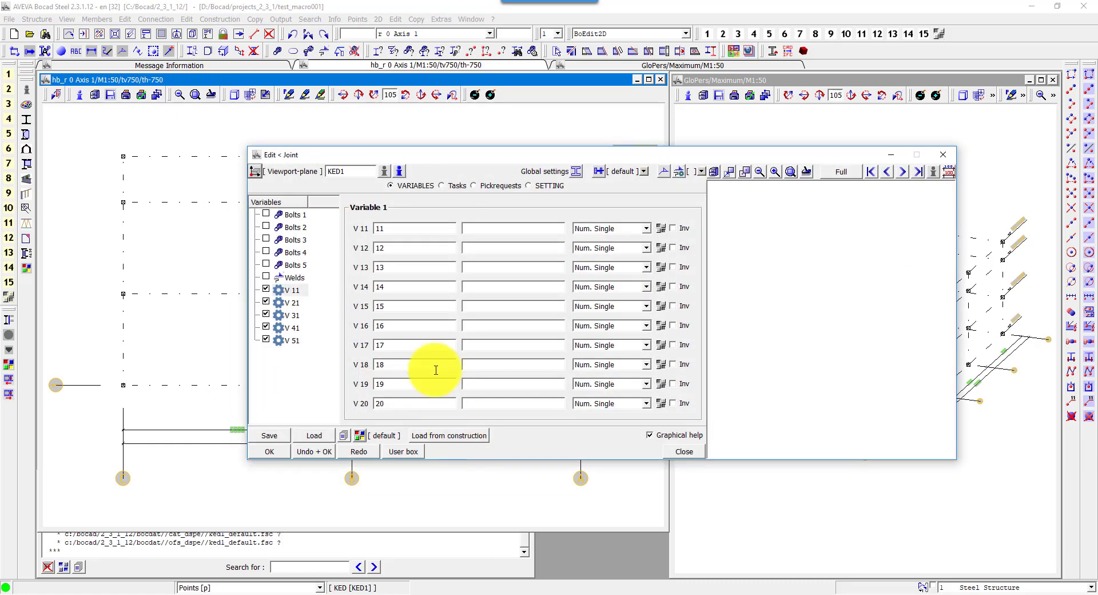
- Browse the V 41, V 51 and Bolts entries, then show the Pickrequests page
double_click(403, 229)
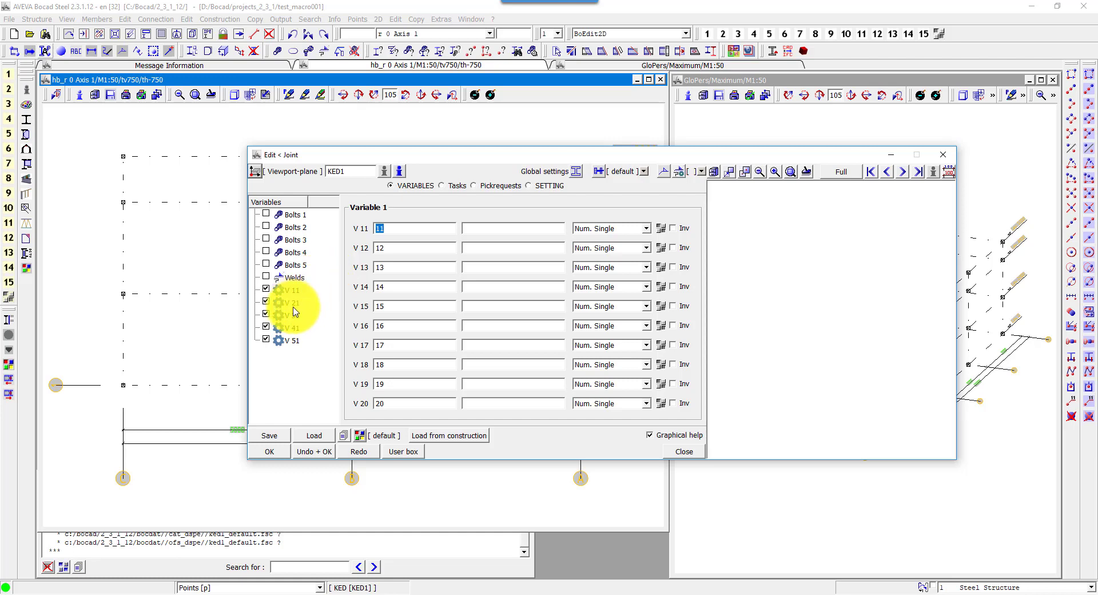
left_click(290, 327)
left_click(294, 342)
left_click(296, 239)
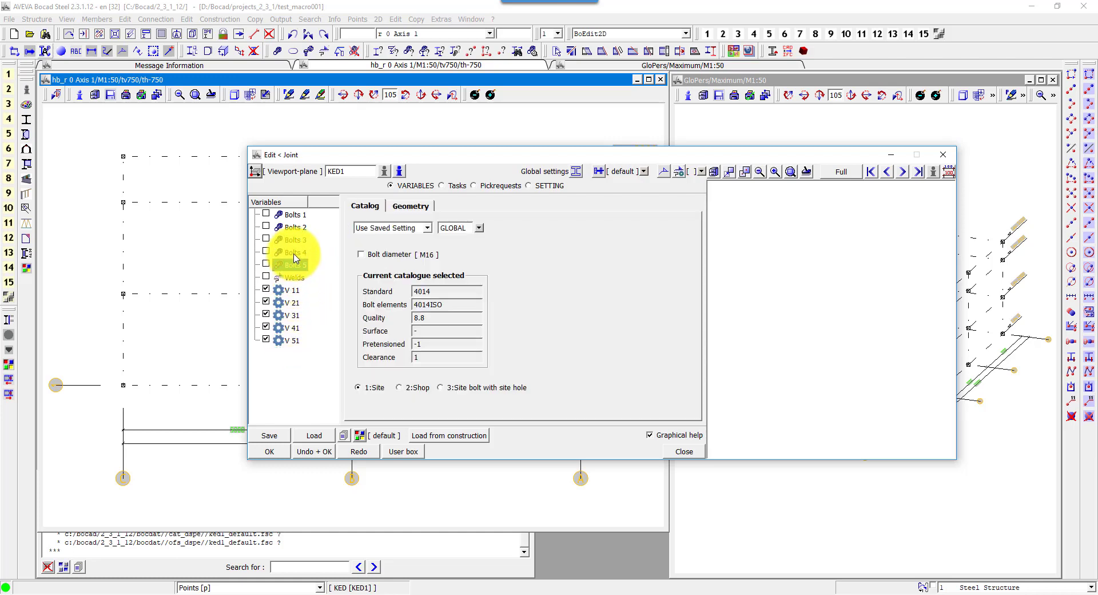
left_click(410, 206)
left_click(295, 214)
left_click(291, 291)
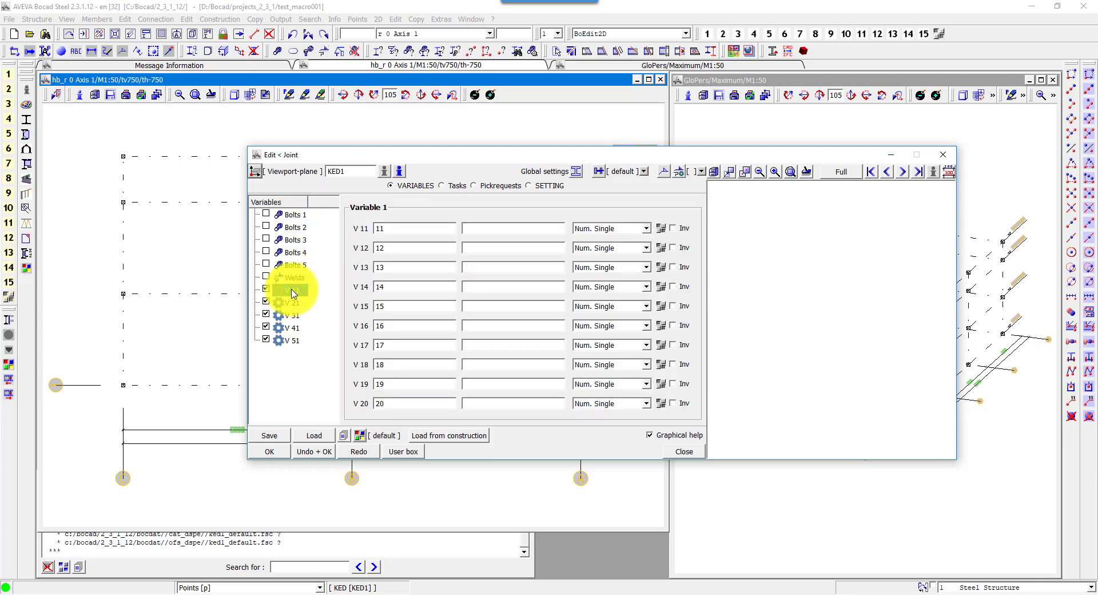
left_click(479, 188)
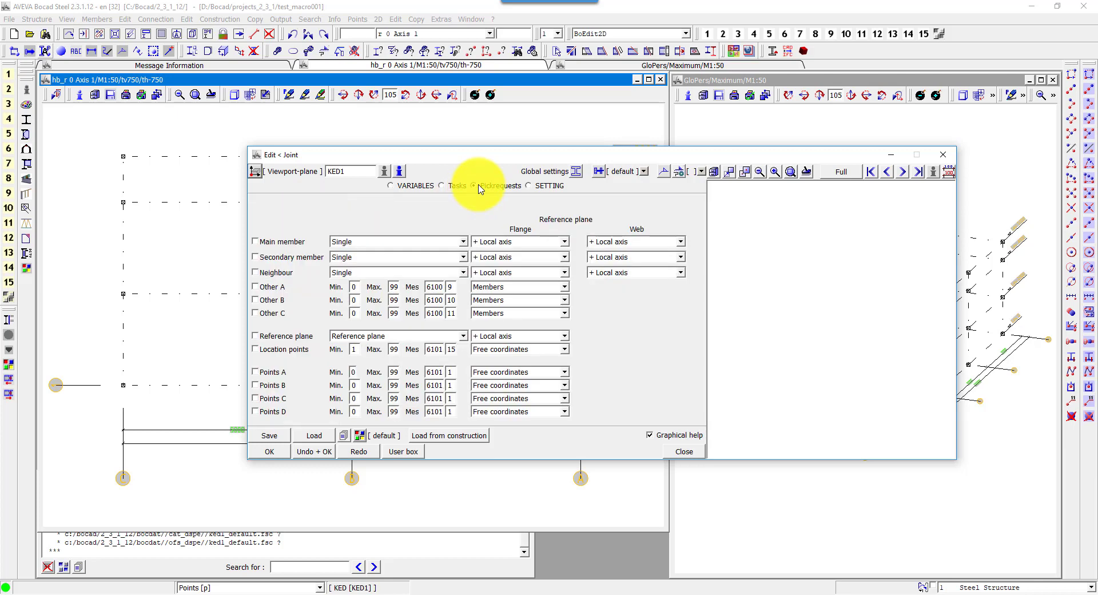
- Require a Loop main member and location points, with the reference plane Square to member
left_click(257, 243)
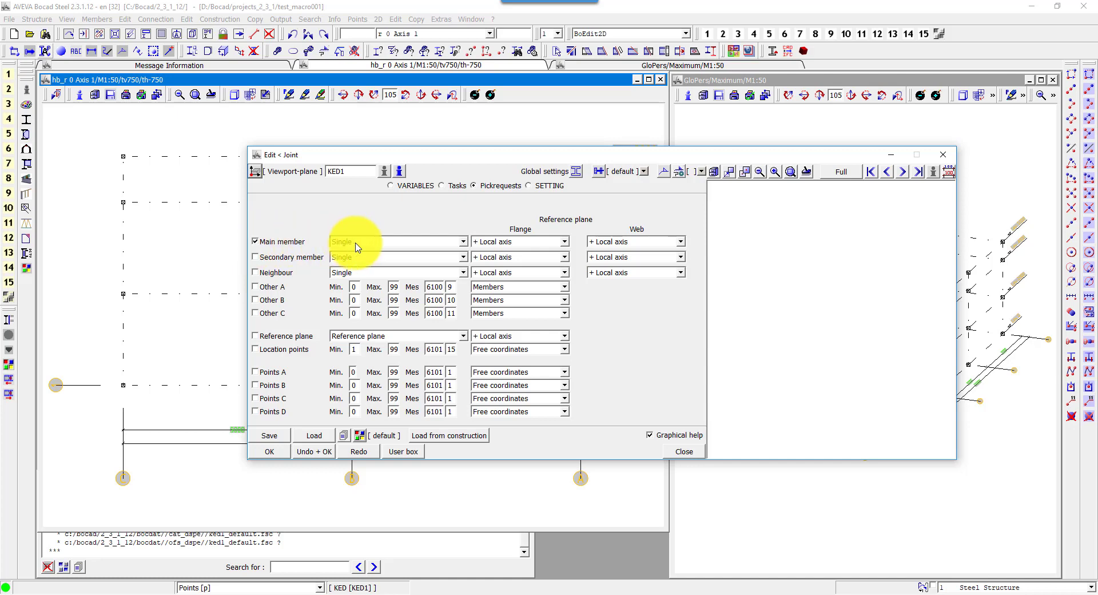
left_click(354, 240)
left_click(360, 280)
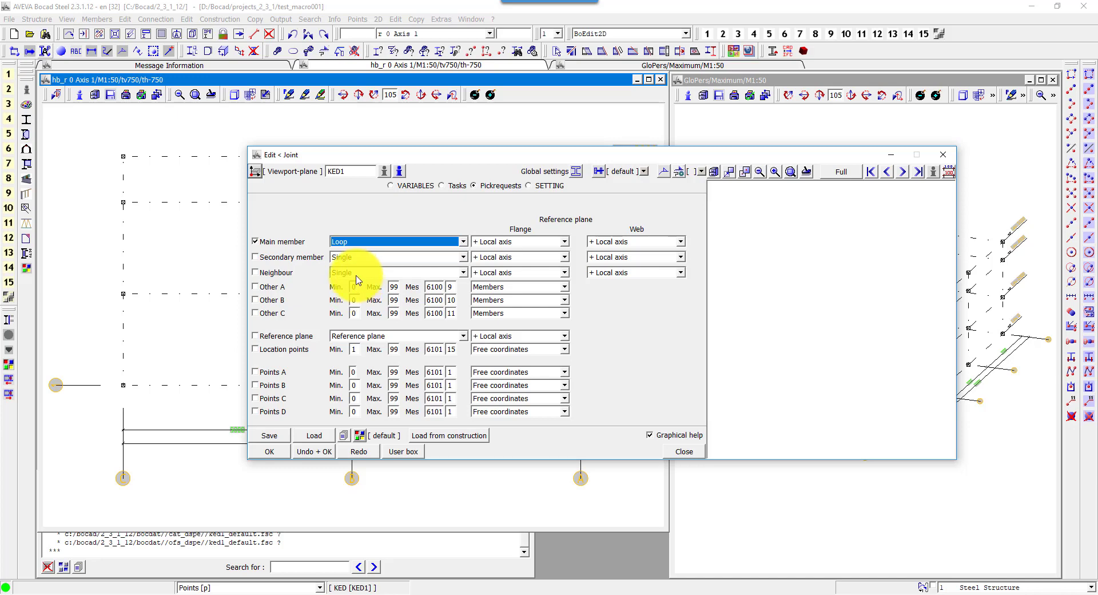
left_click(255, 348)
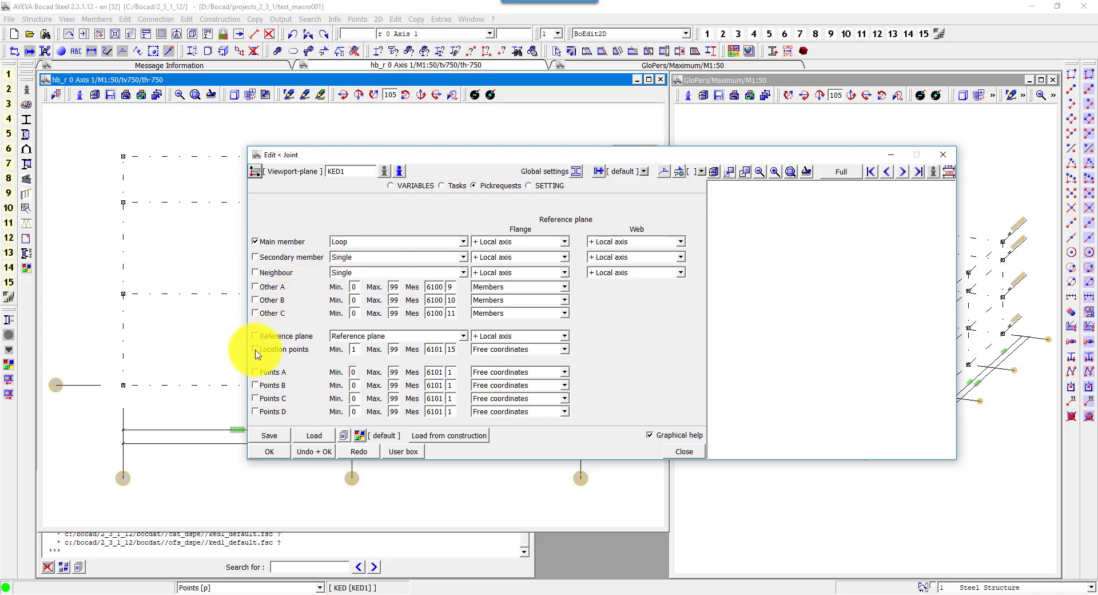
left_click(360, 337)
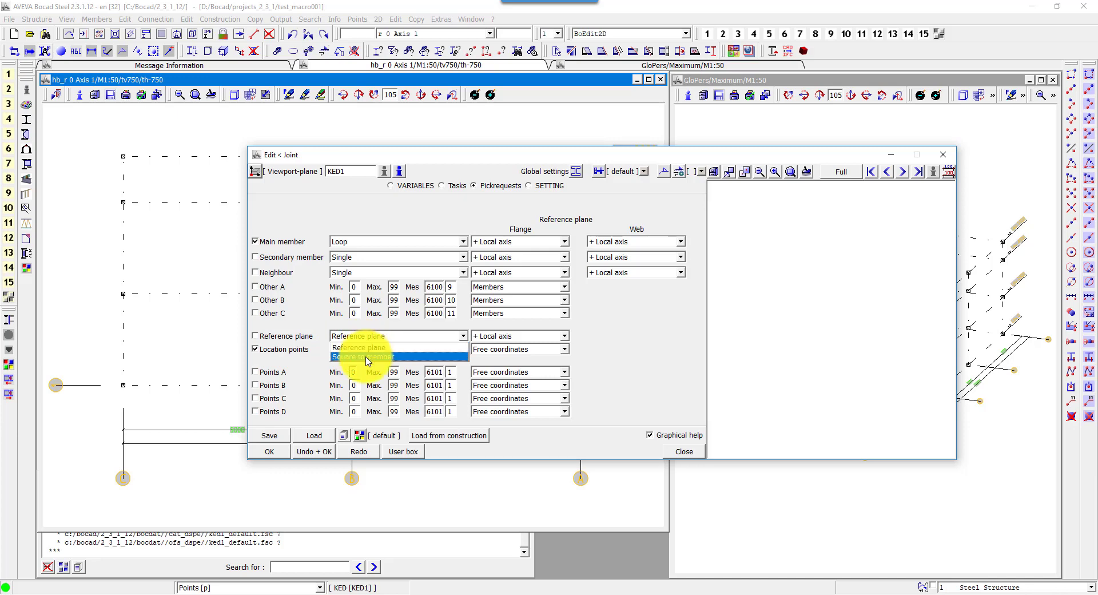
left_click(366, 358)
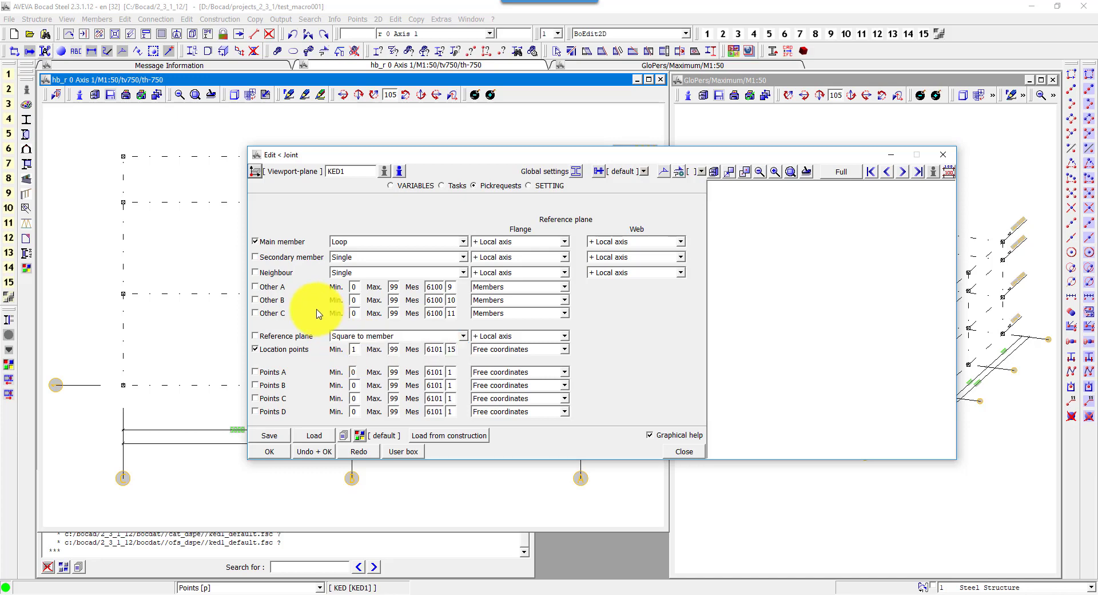
left_click(423, 187)
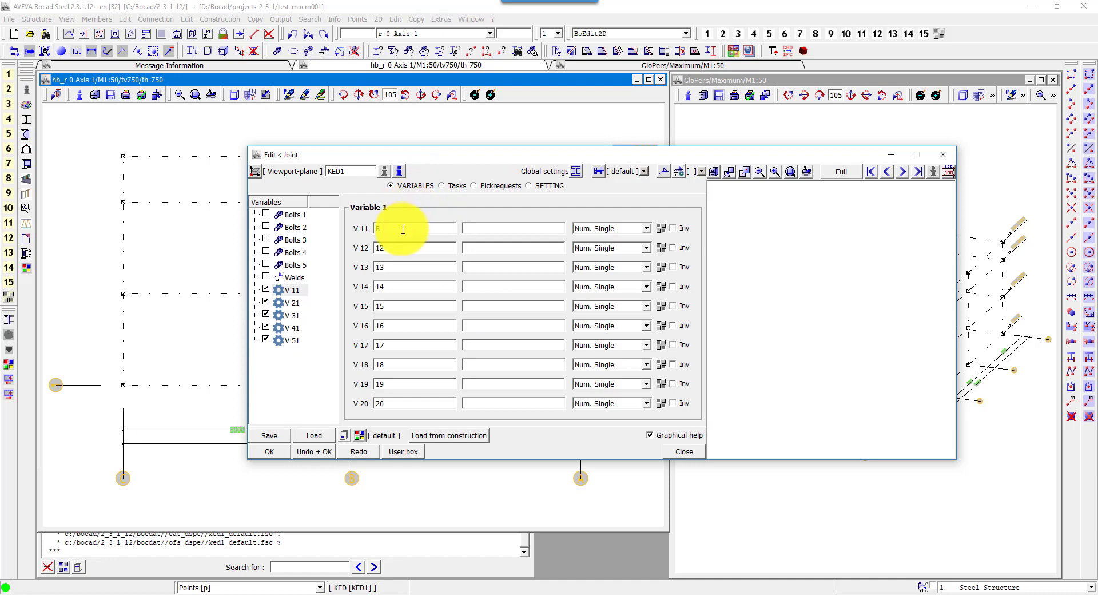
- Make V 11 Baseplate a Selection variable that picks a Member Section
type("aseplate")
left_click(604, 229)
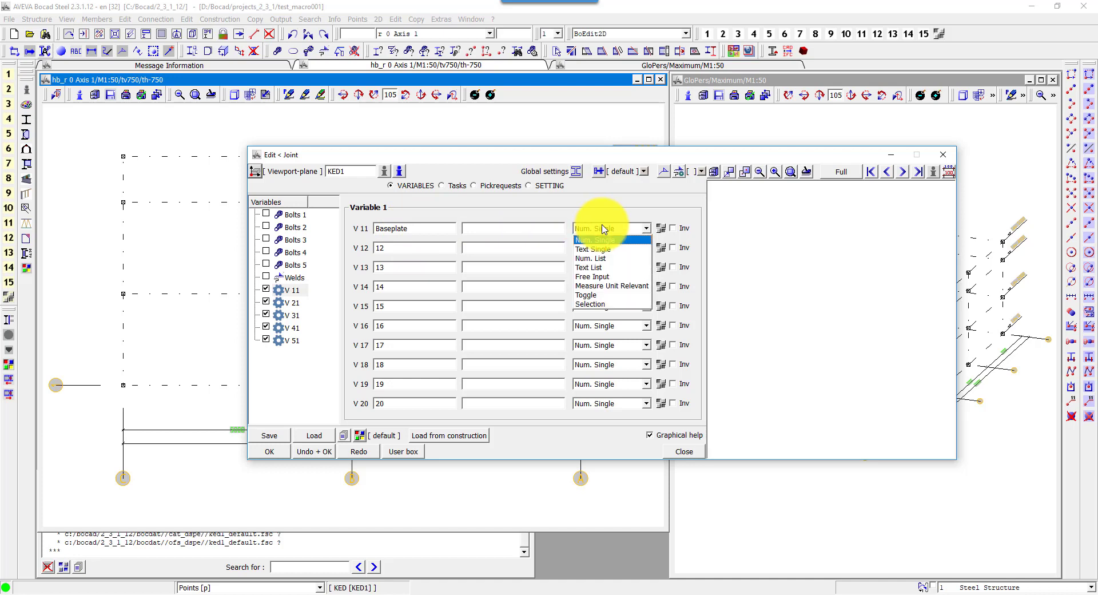
left_click(634, 304)
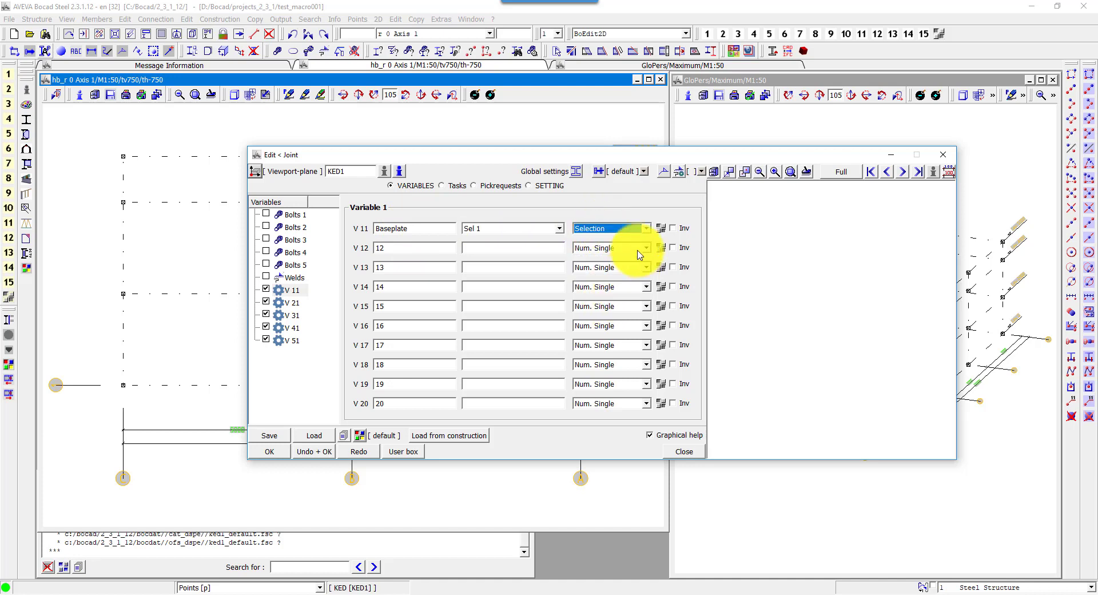
left_click(660, 229)
left_click(596, 206)
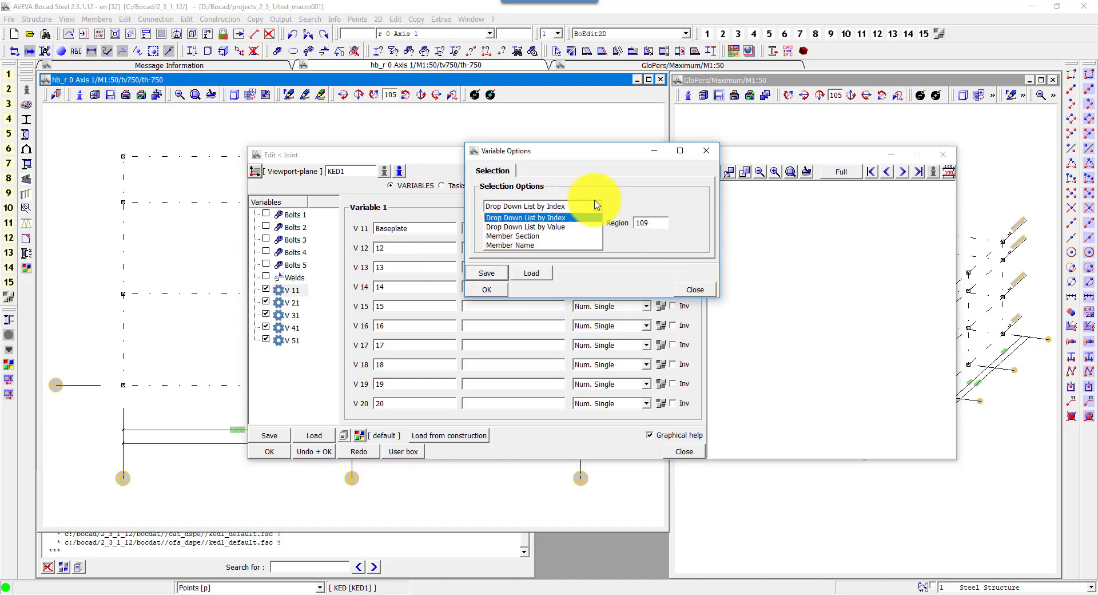
left_click(566, 237)
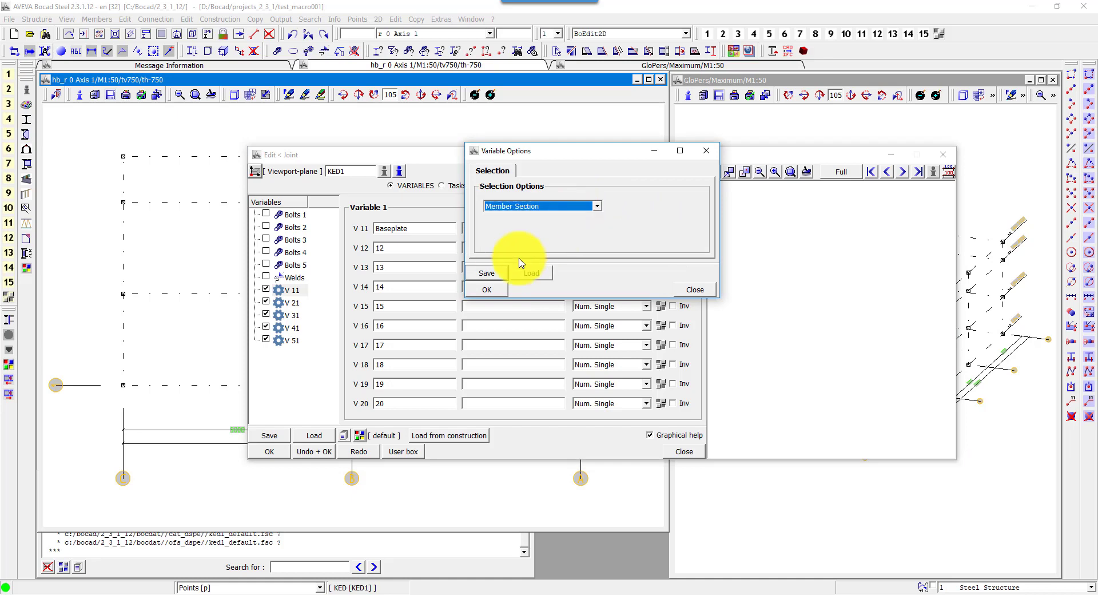
left_click(487, 289)
- Set up V 12 as Name, a Selection variable that picks a Member Name
double_click(422, 248)
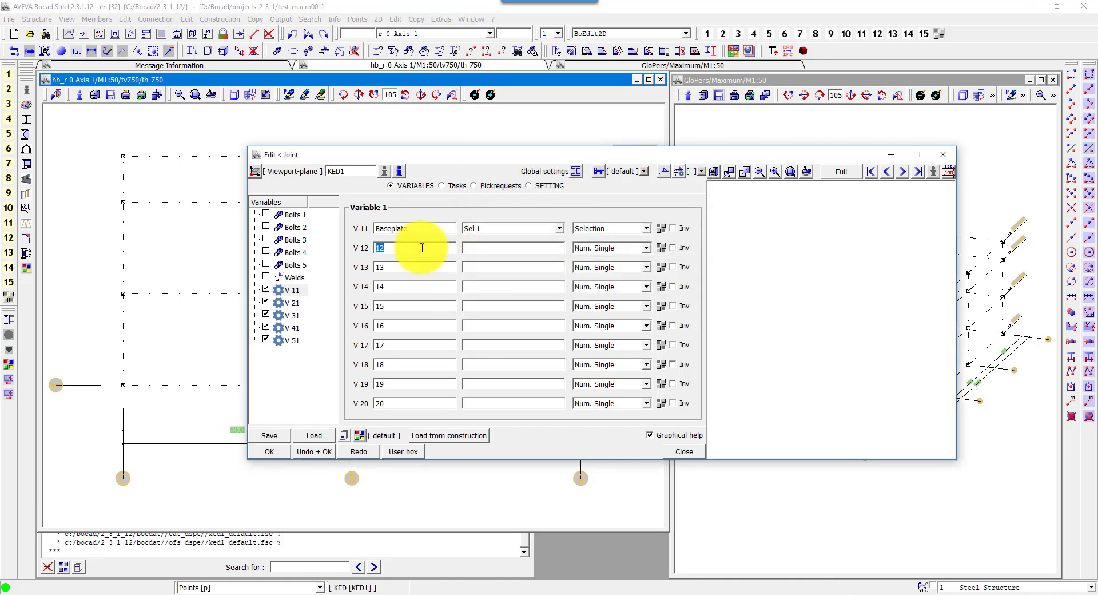
type("Name")
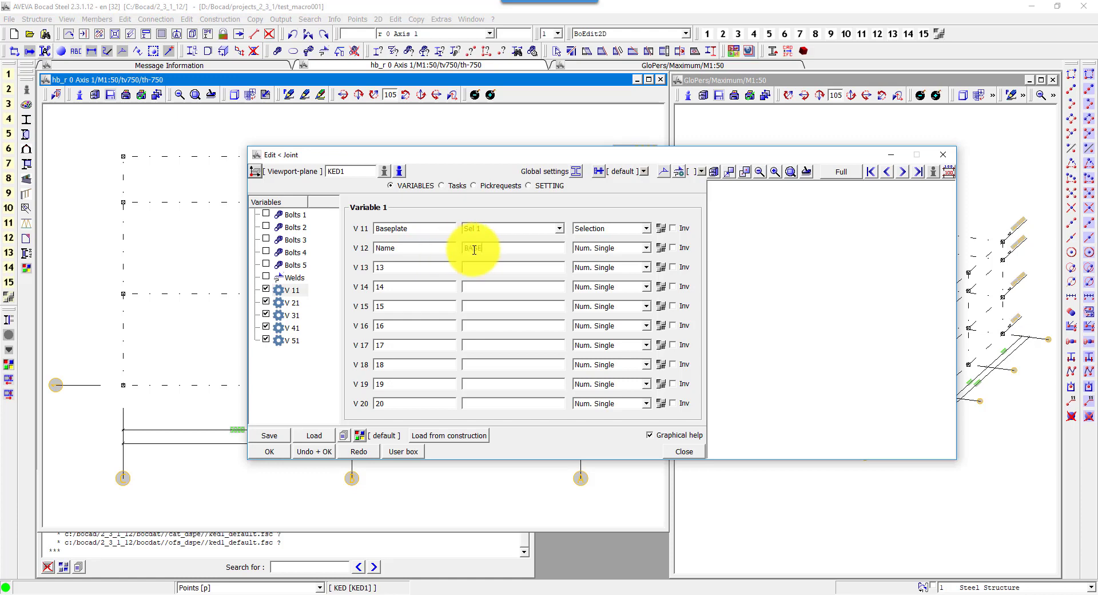
type("PLATE")
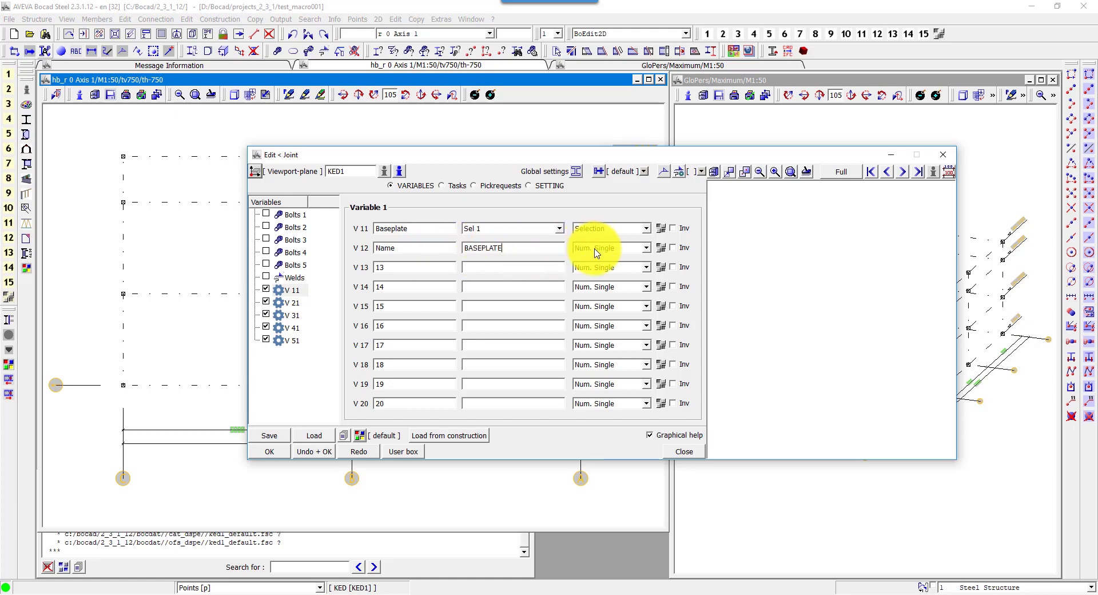
left_click(596, 253)
left_click(595, 267)
left_click(598, 252)
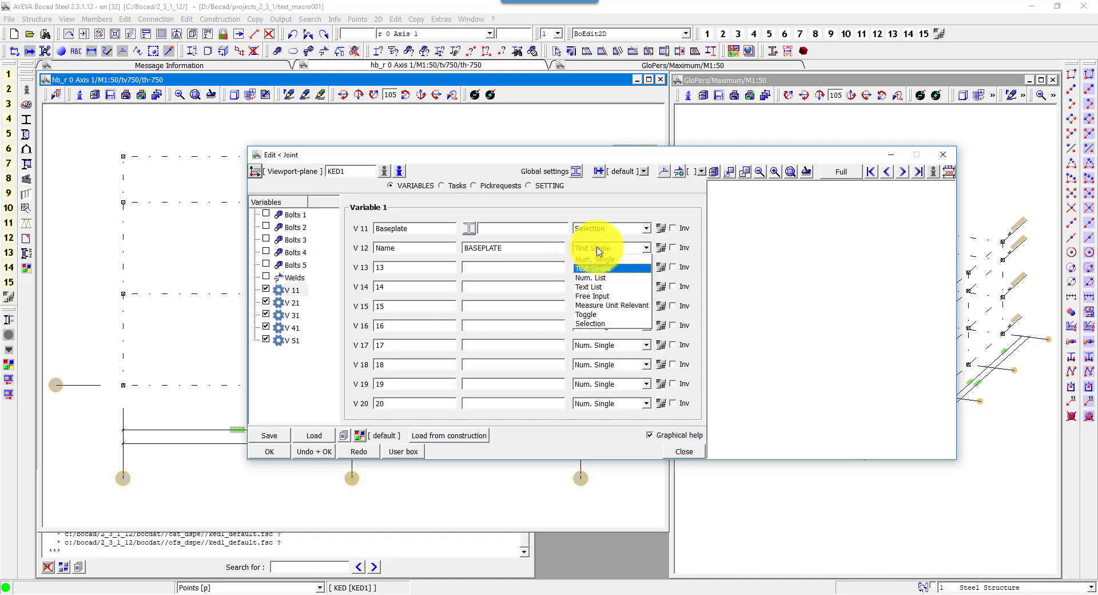
left_click(592, 323)
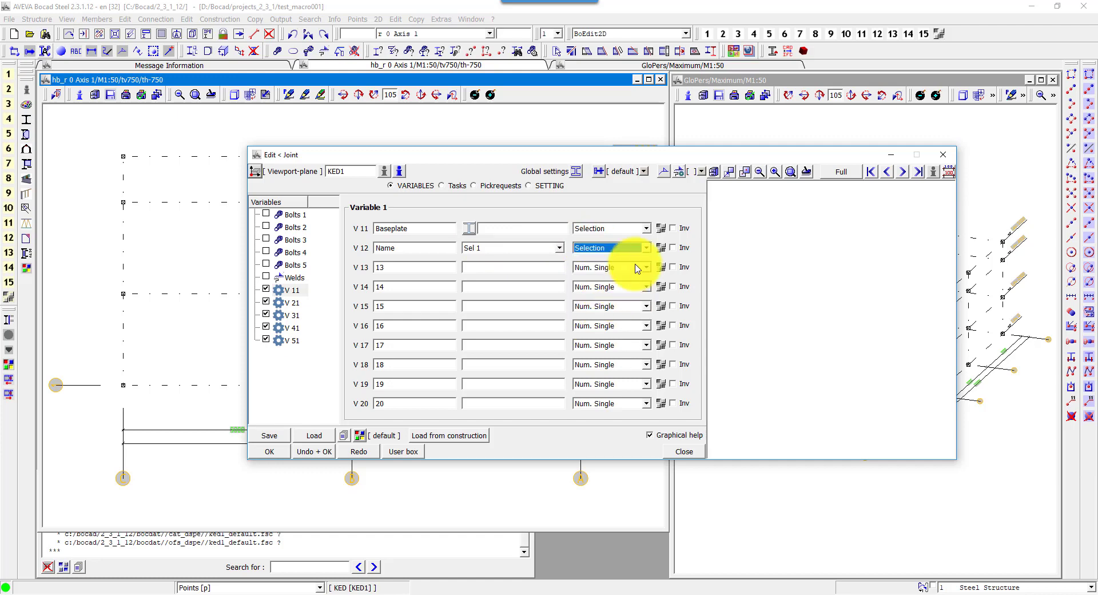
left_click(657, 249)
left_click(597, 205)
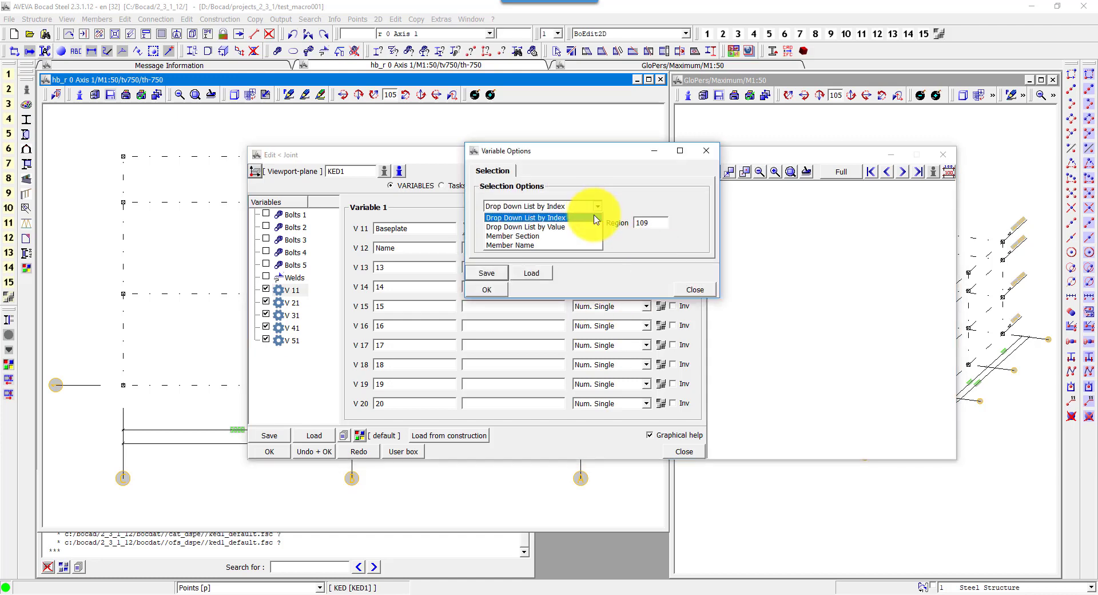
left_click(586, 246)
left_click(487, 289)
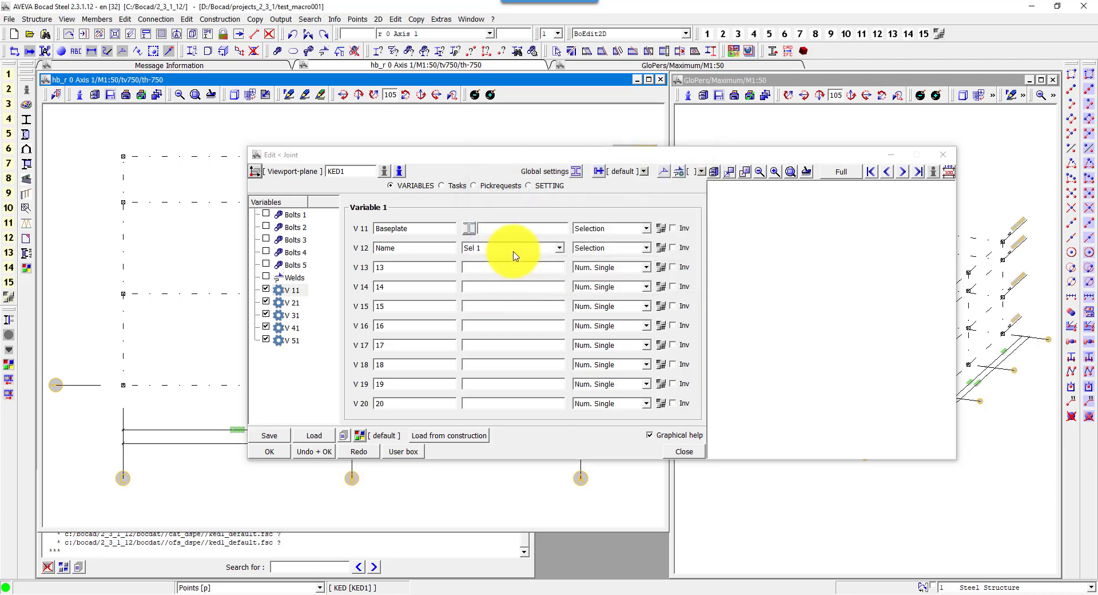
- Add Grade S235JR as a text variable, plus Length 500 and Width 350
left_click(398, 265)
type("Grade")
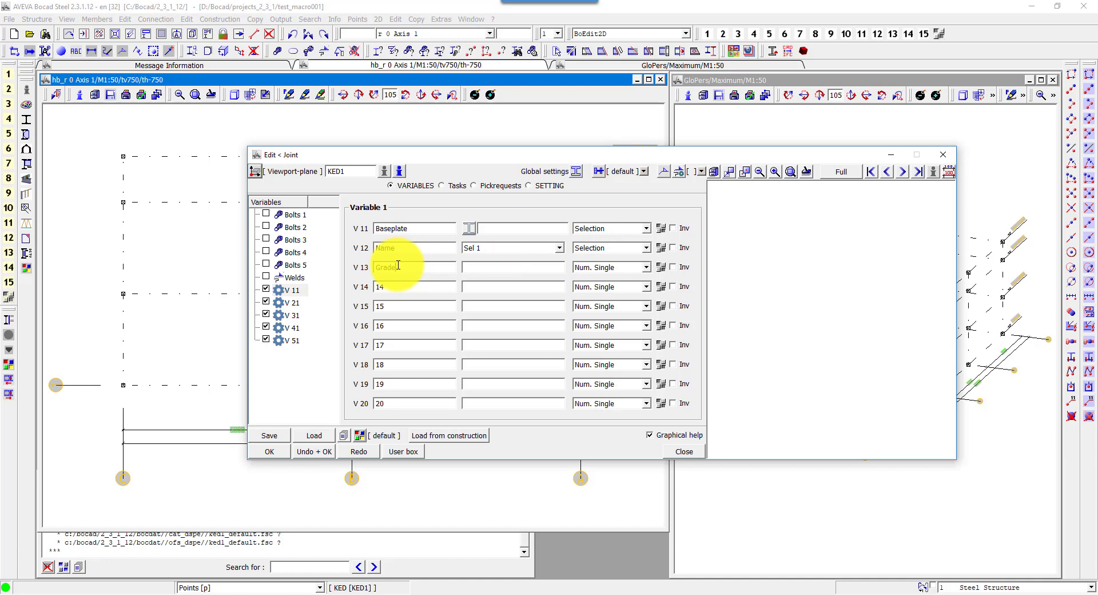
left_click(482, 267)
type("S235JR")
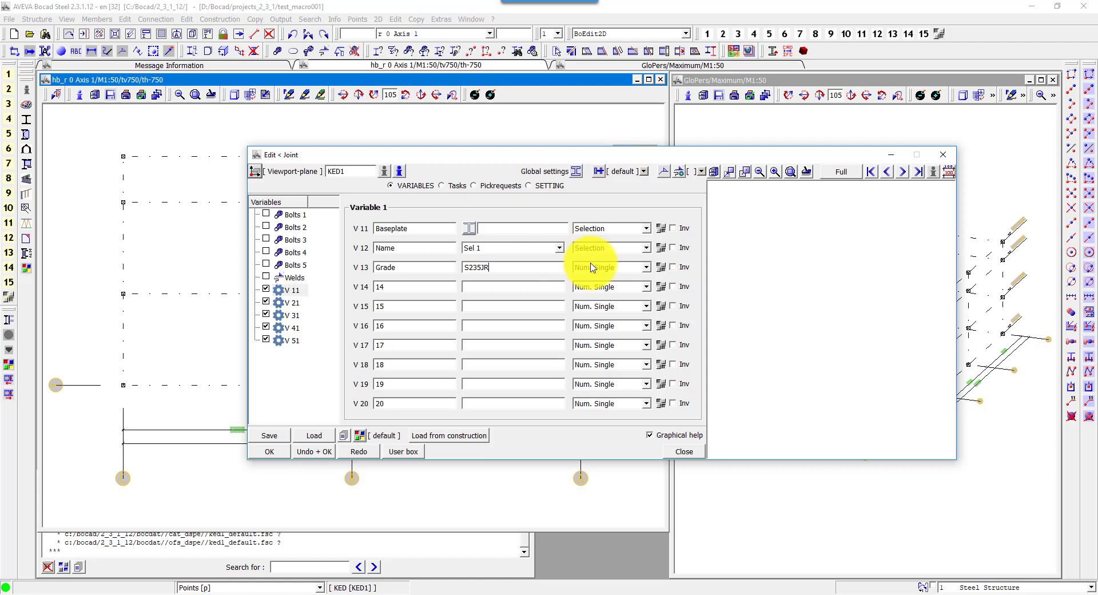
left_click(593, 267)
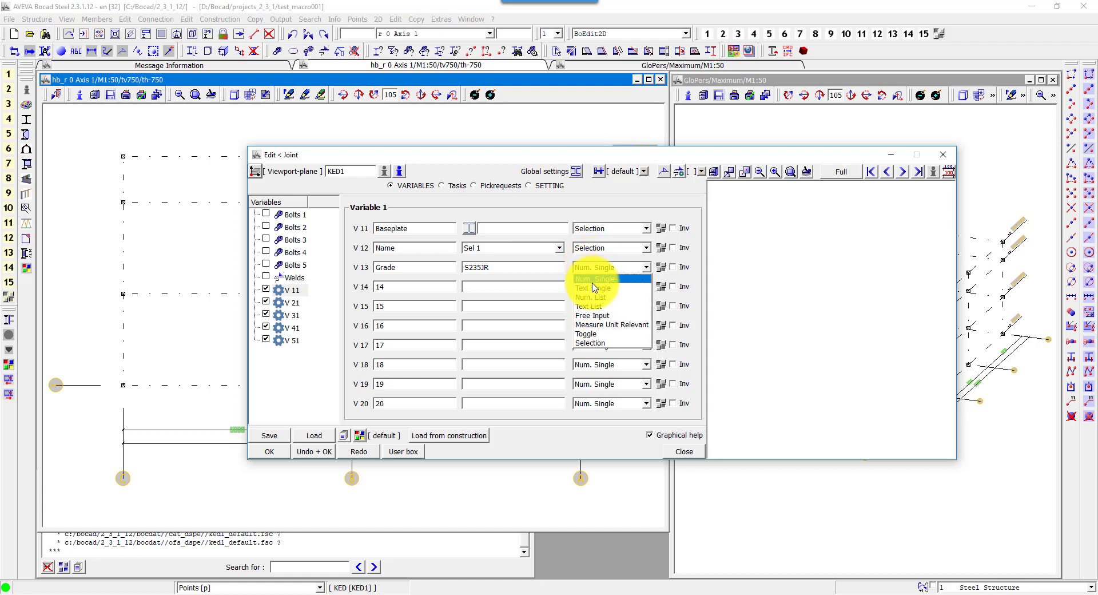
left_click(595, 289)
left_click(504, 229)
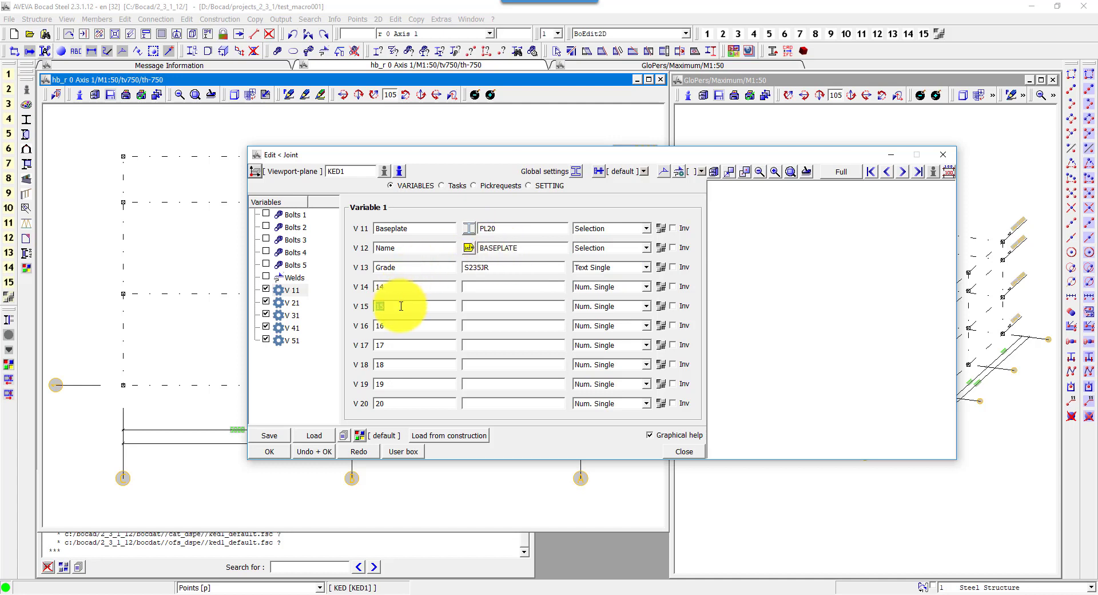
type("Length")
left_click(503, 306)
type("500")
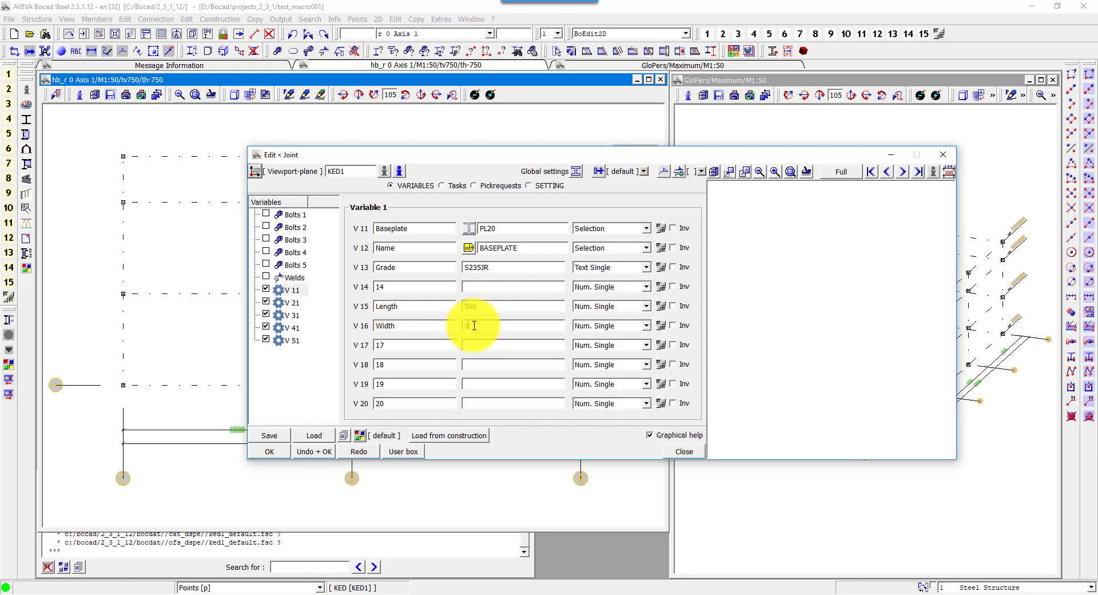
- Add Holes D26 as text with Holes X dist. 400 and Y dist. 250, and clear V 17's label
double_click(401, 364)
type("Holes")
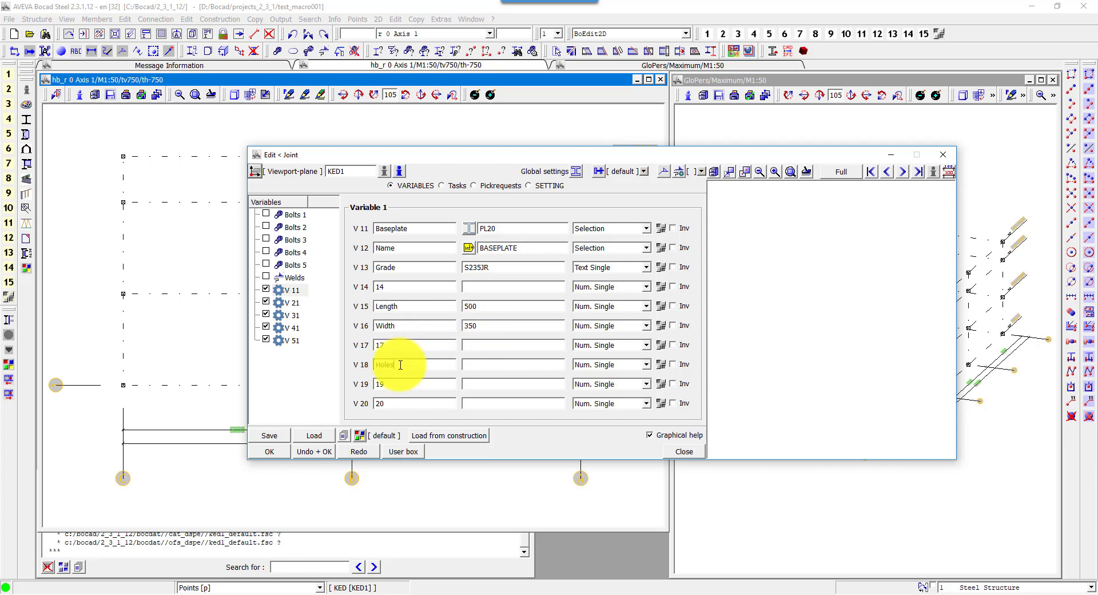
left_click(482, 364)
type("D26")
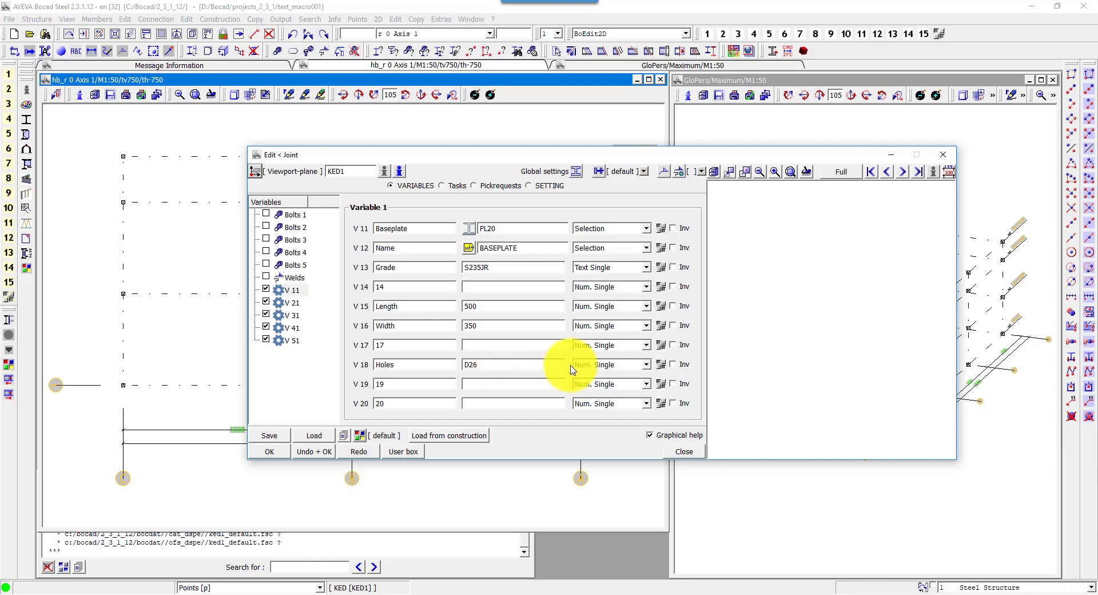
left_click(583, 364)
left_click(595, 378)
left_click(439, 384)
type("Holes X")
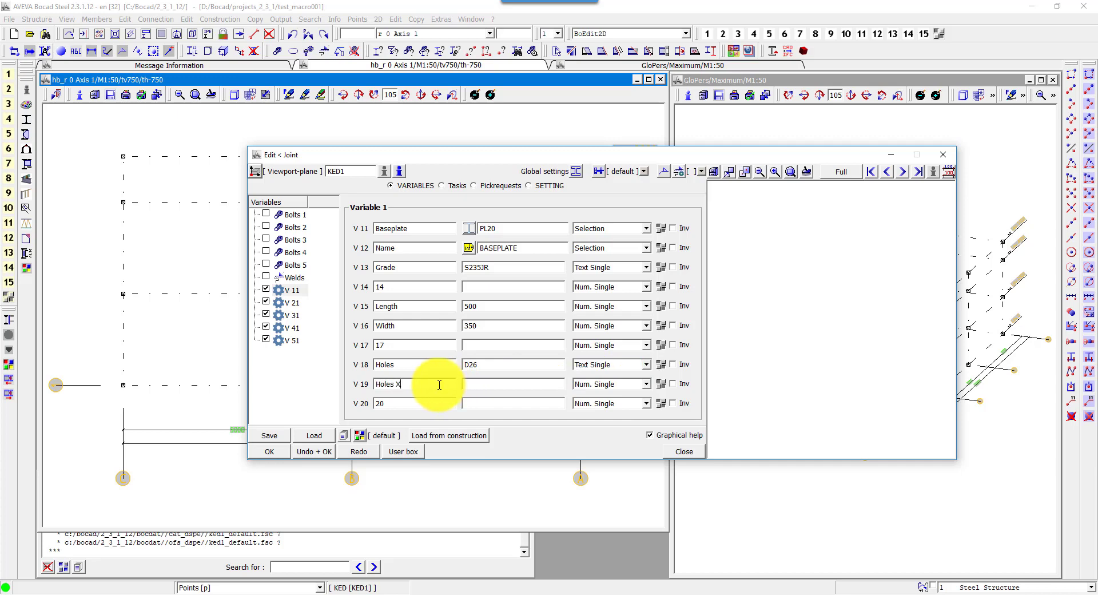
type("dist")
left_click(504, 385)
type("400")
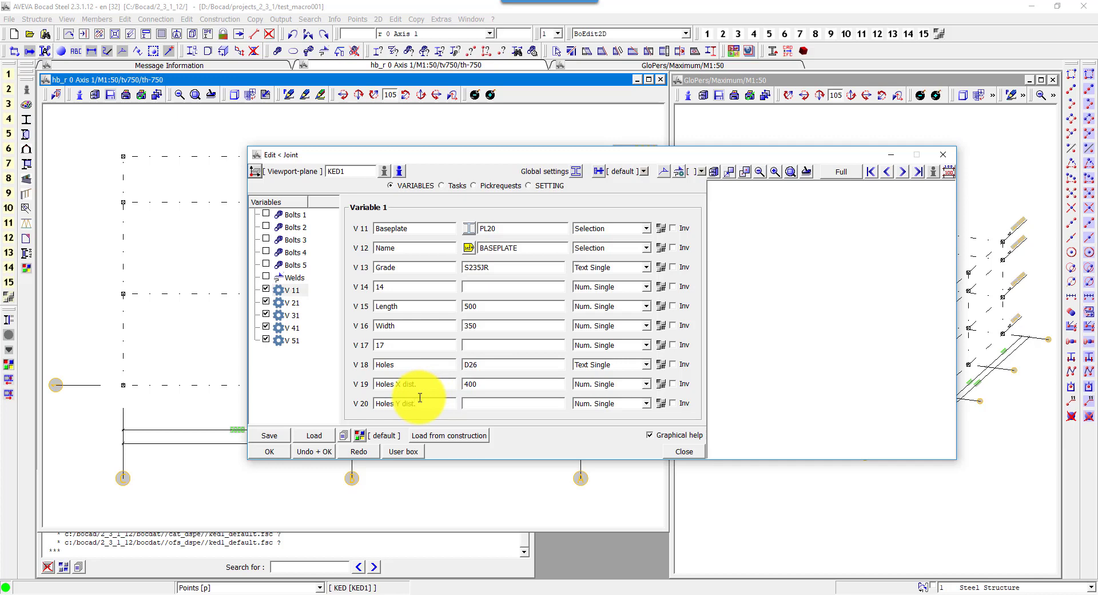
type(".")
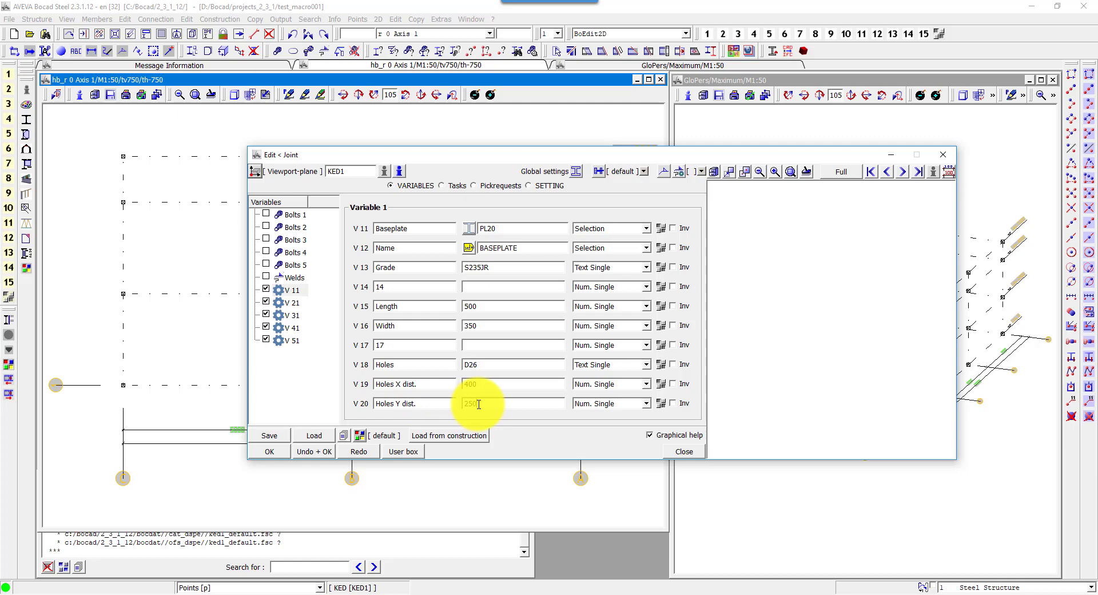
double_click(399, 344)
key("BackSpace")
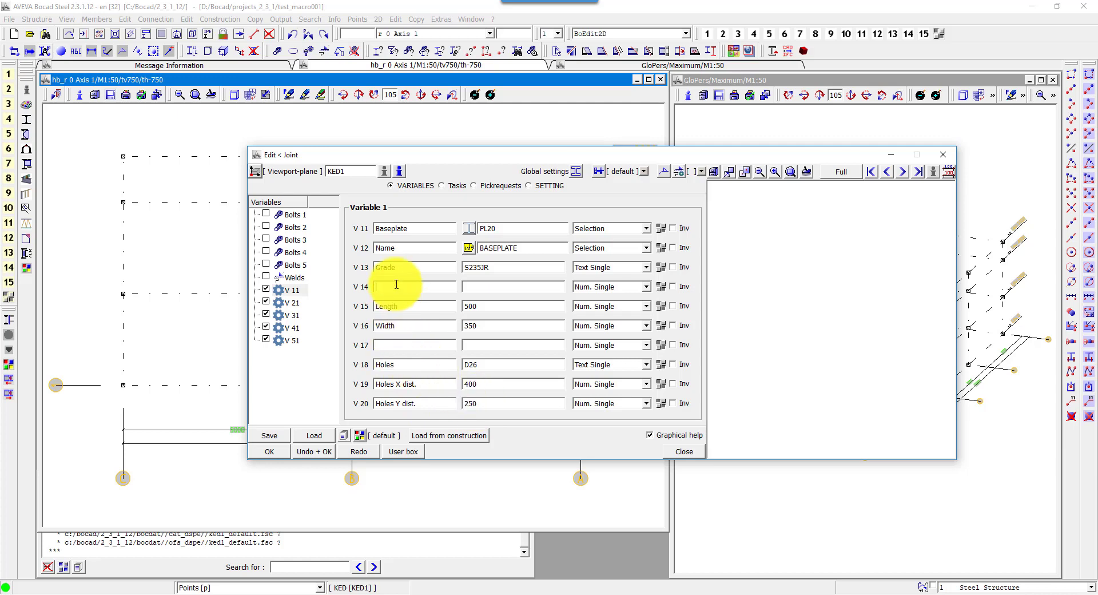
- Turn off the unused V 21 and later variable groups, and enable welds using a saved setting for weld 1
left_click(266, 301)
left_click(266, 314)
left_click(291, 341)
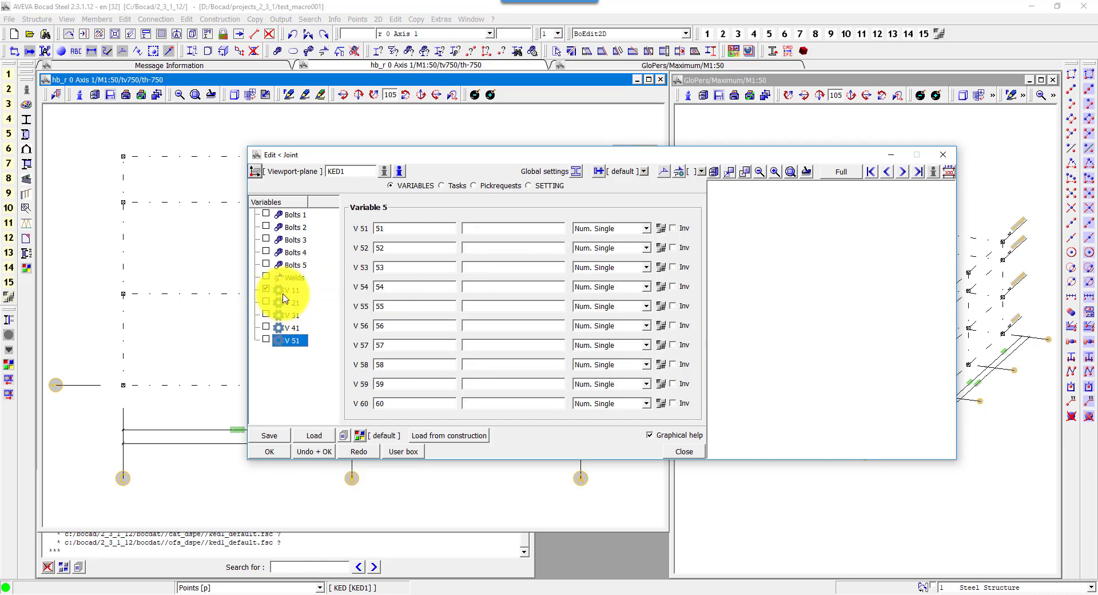
left_click(289, 290)
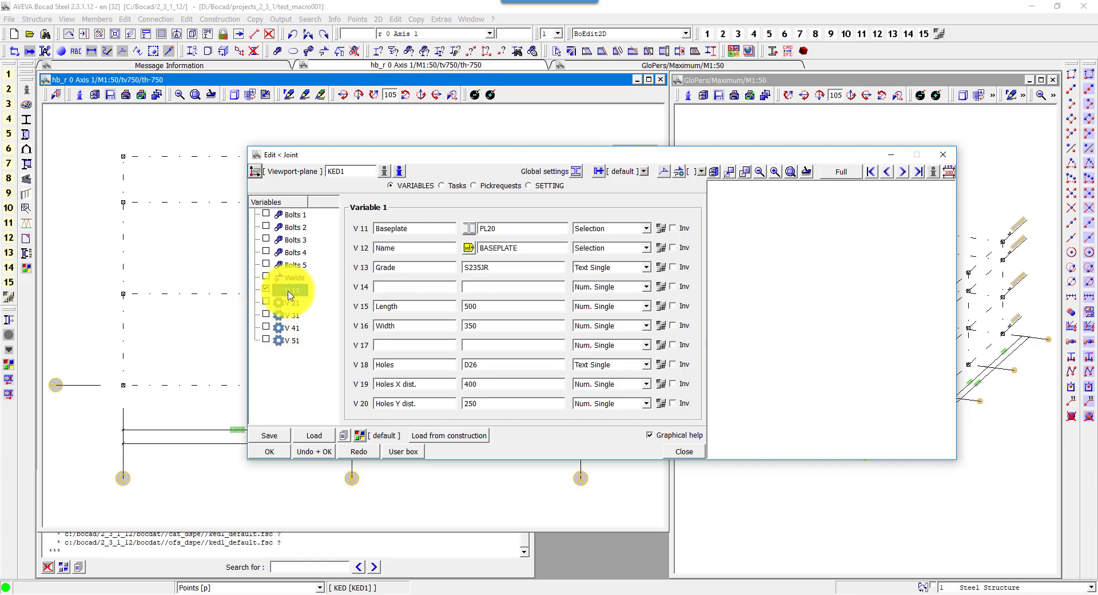
left_click(294, 279)
type("Weld baseplate")
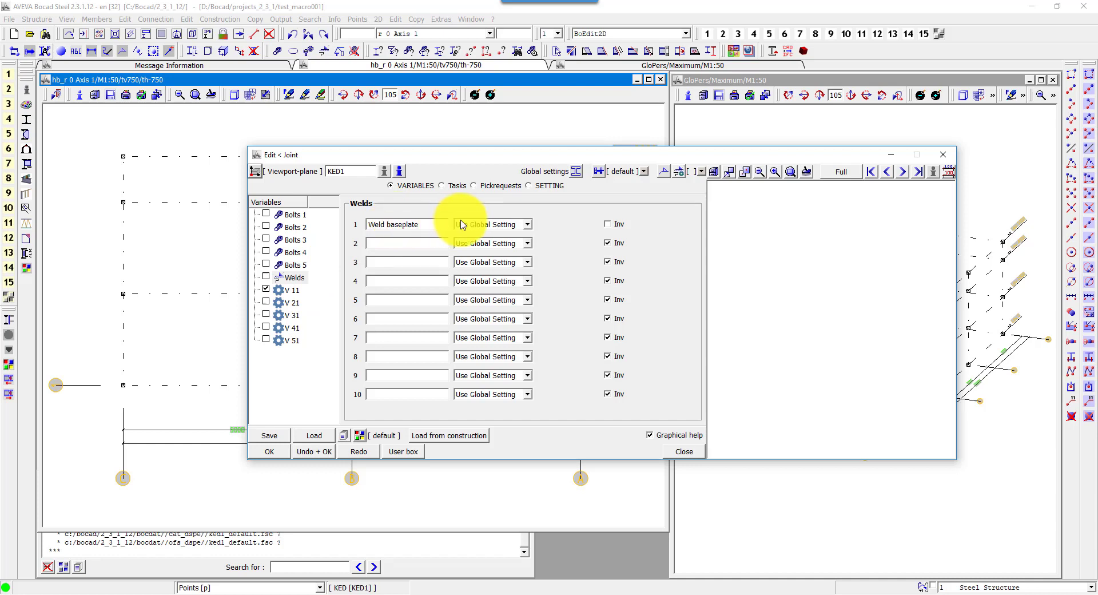
left_click(466, 224)
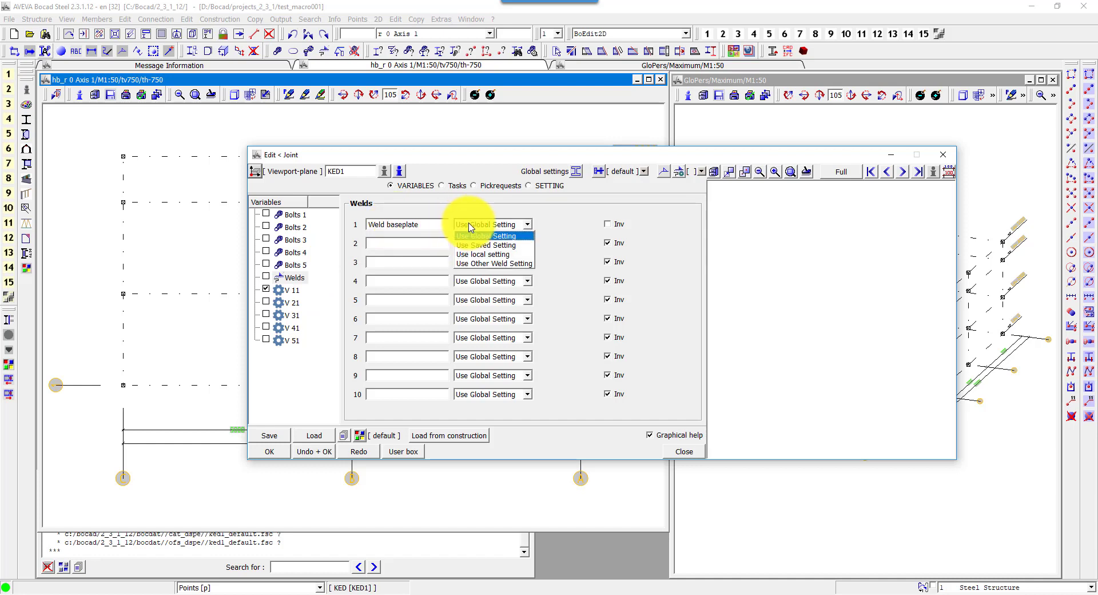
left_click(478, 245)
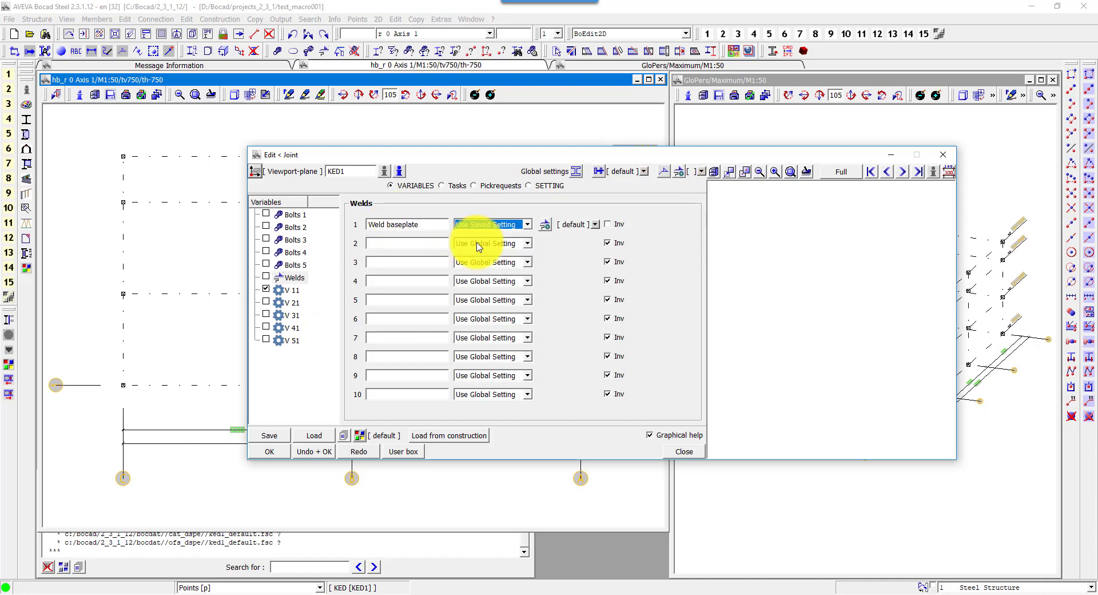
left_click(266, 276)
left_click(292, 292)
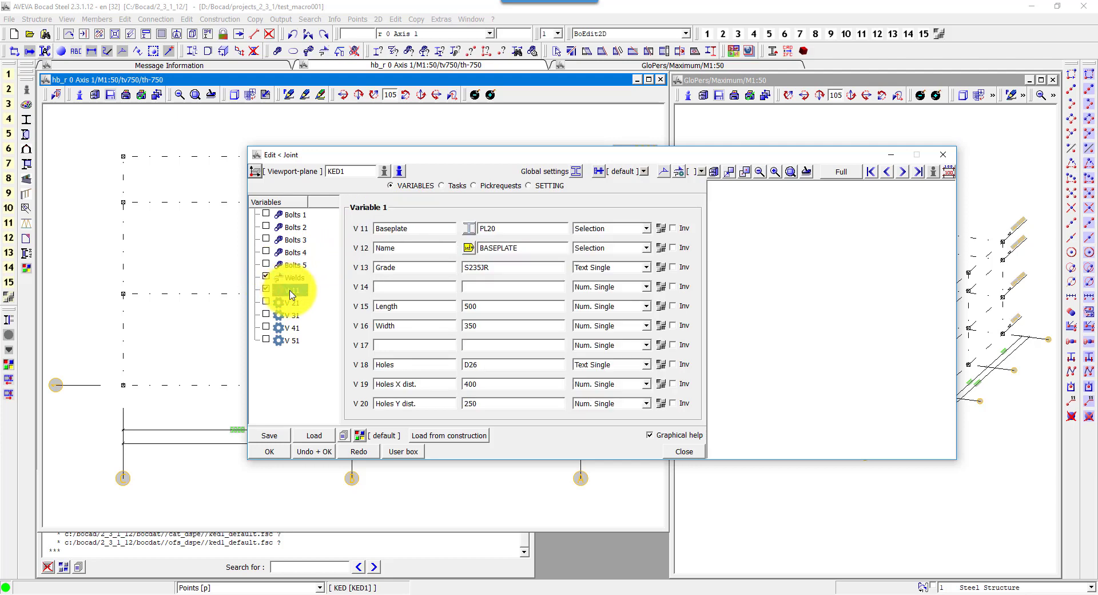
- Hide the empty V 14 and V 17 rows, save the joint, and show the SETTING page
left_click(672, 286)
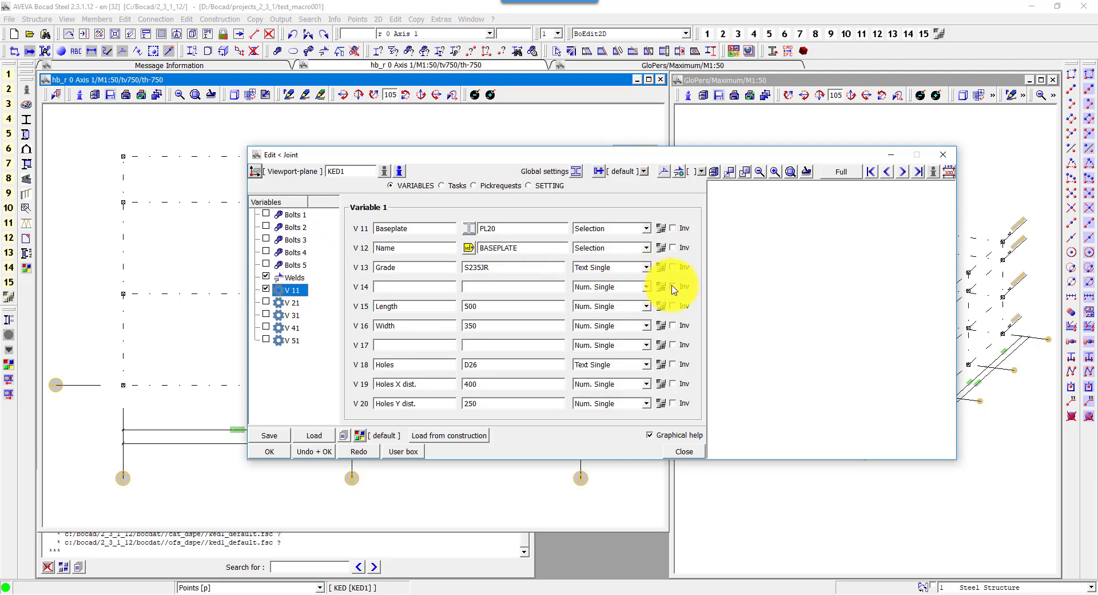
left_click(673, 344)
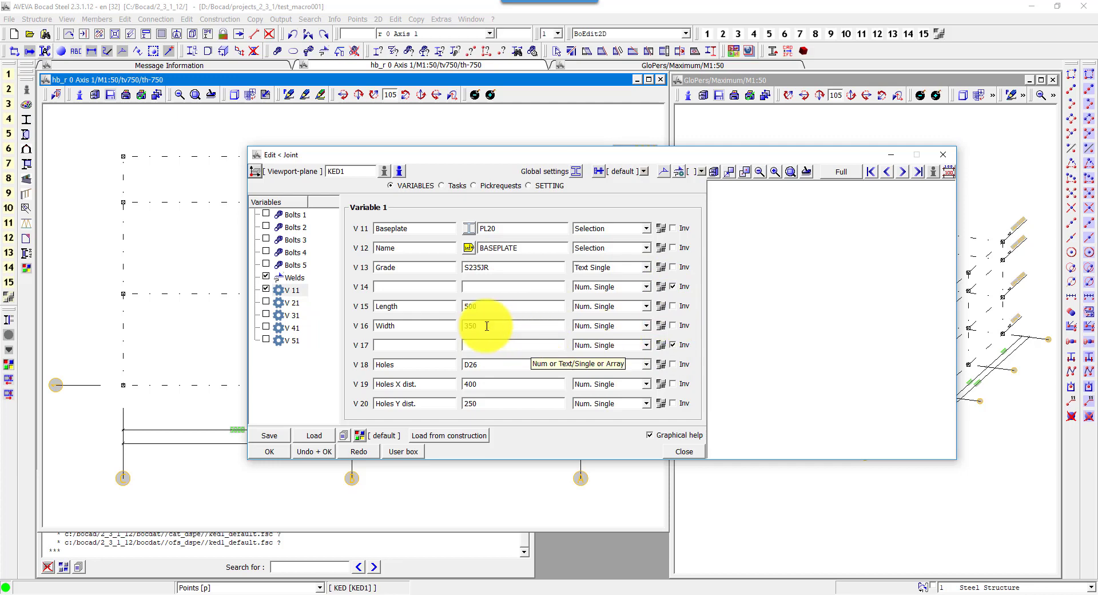
left_click(394, 451)
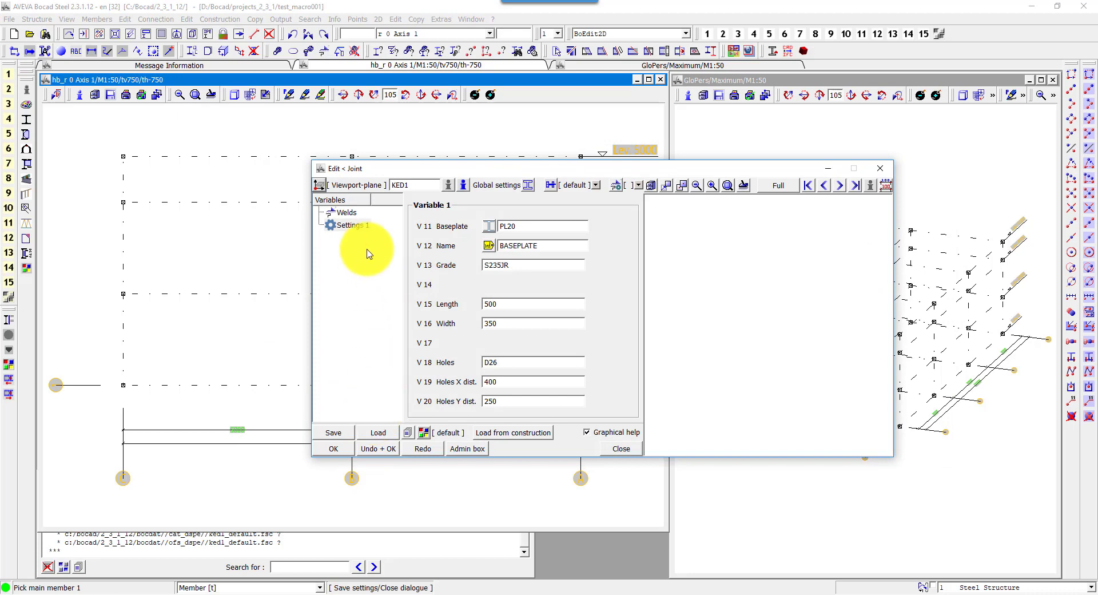
left_click(346, 212)
left_click(355, 227)
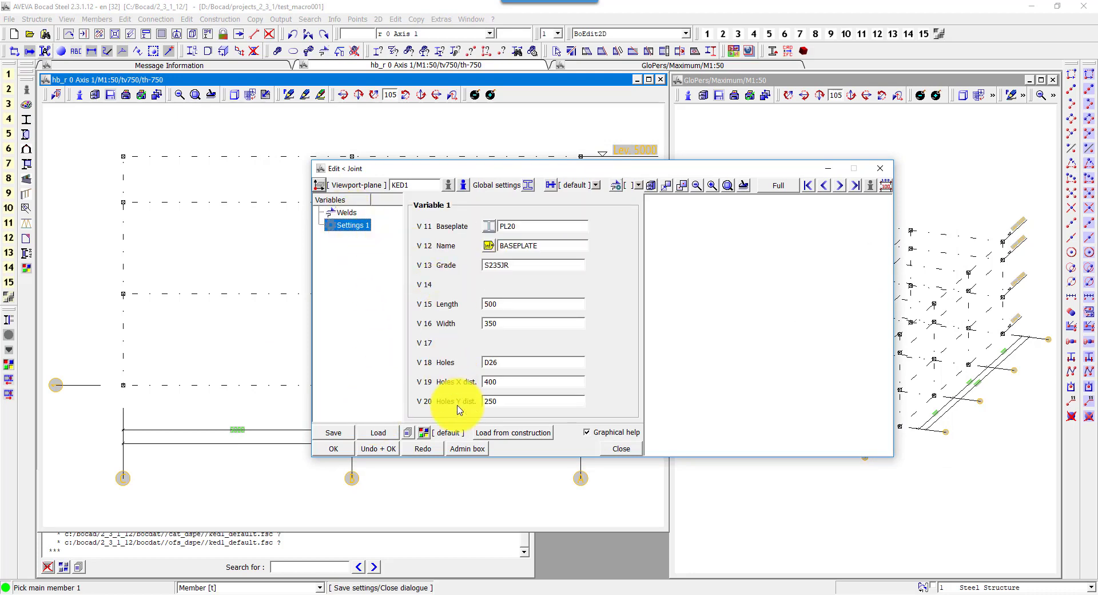
left_click(457, 448)
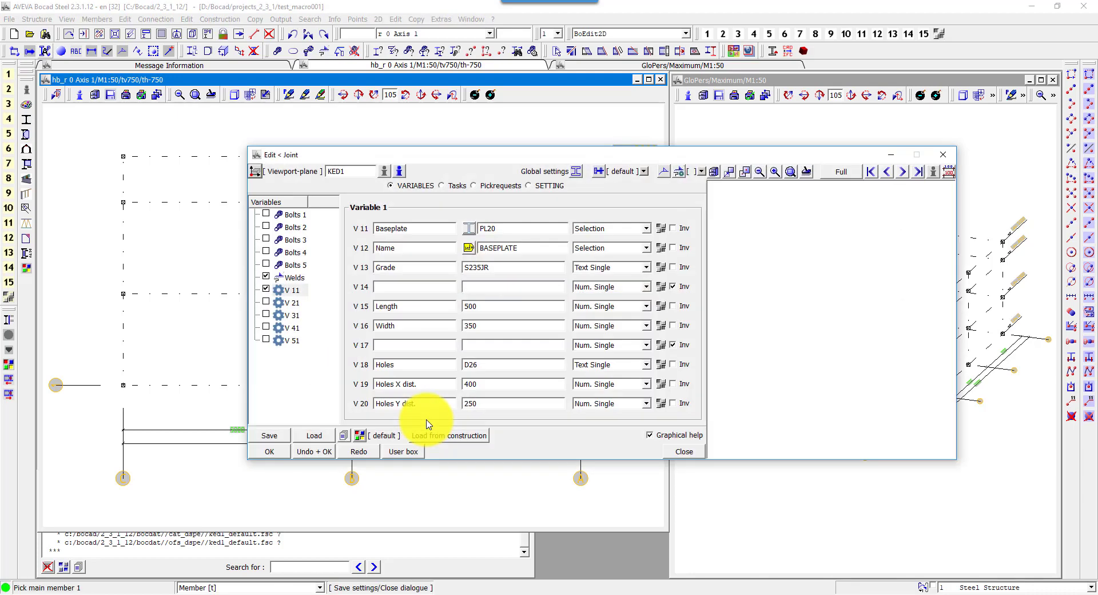
left_click(529, 185)
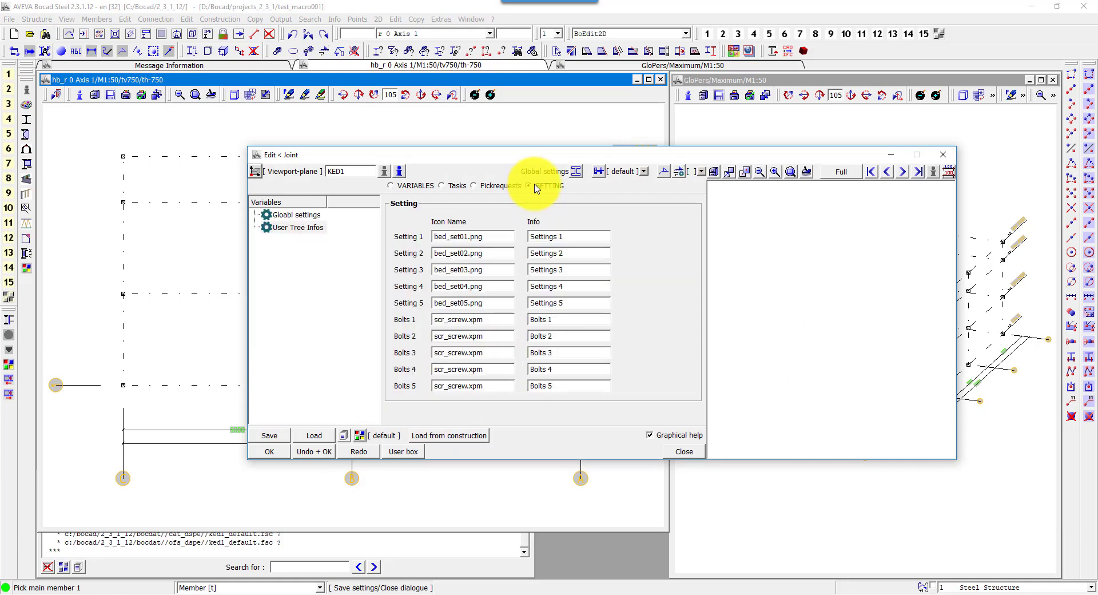
- Label the Settings 1 Info as Baseplate and make the V11 info invisible in user mode
left_click(545, 237)
type("Baseplate")
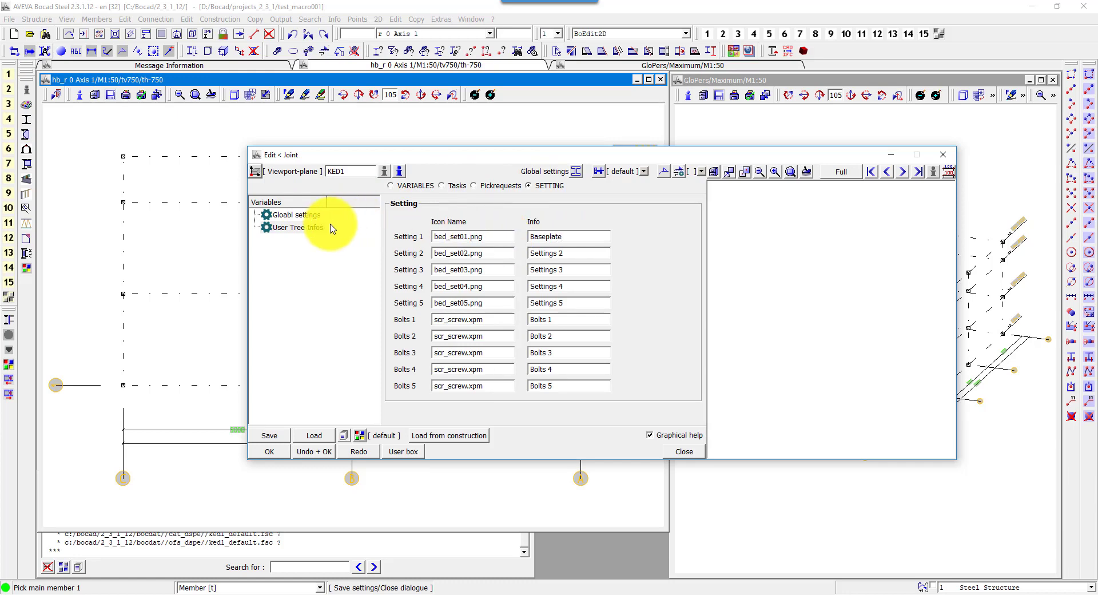
left_click(296, 214)
left_click(502, 289)
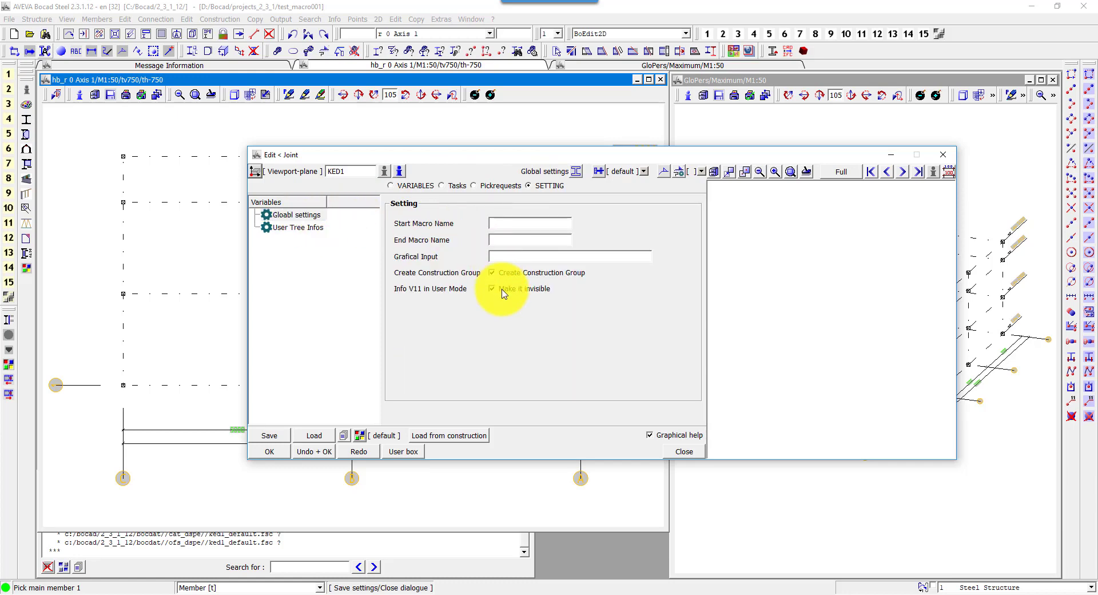
left_click(419, 187)
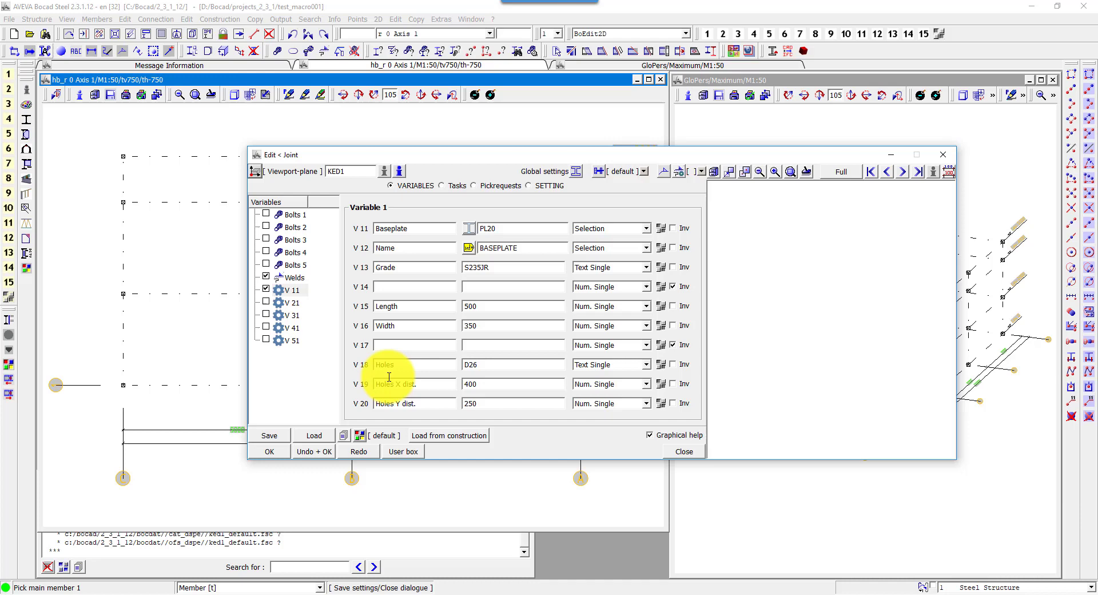
- Preview the joint dialog in User mode, then close it and move the dialog left
left_click(389, 452)
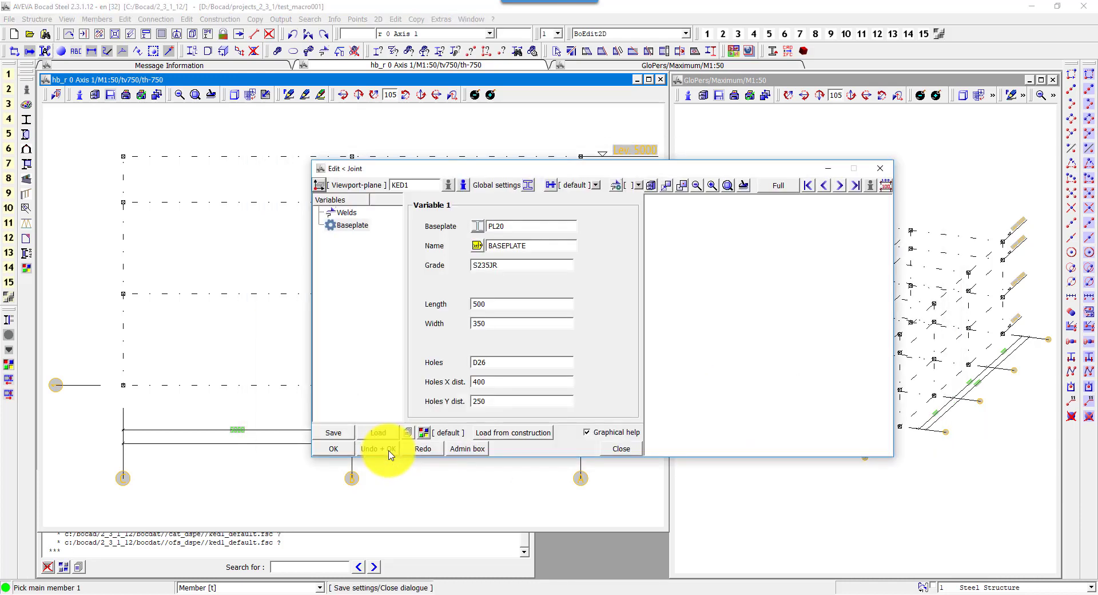
left_click(347, 212)
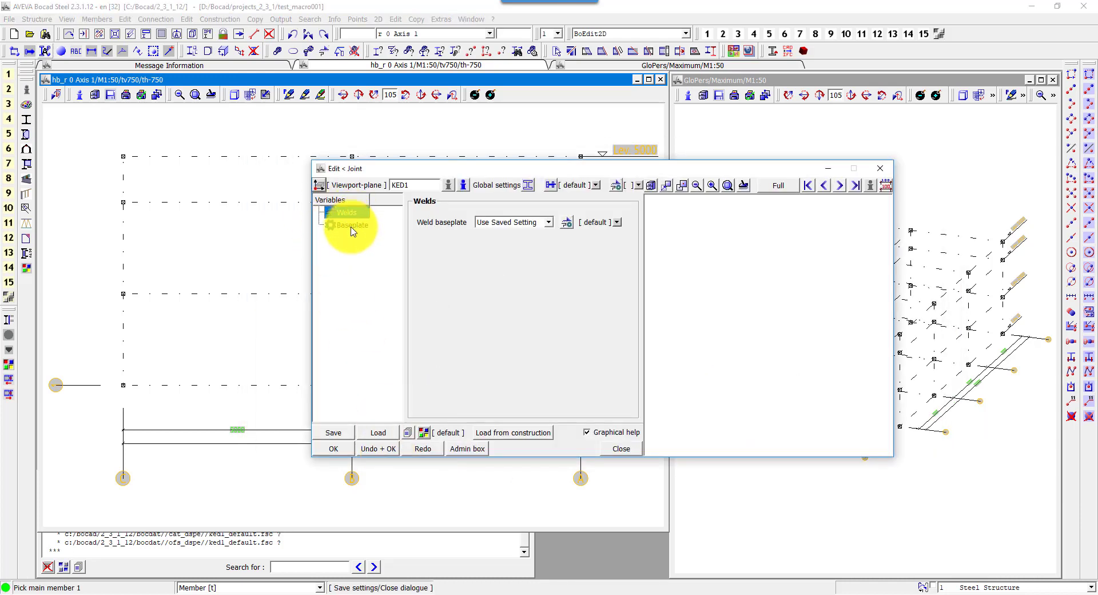
left_click(351, 226)
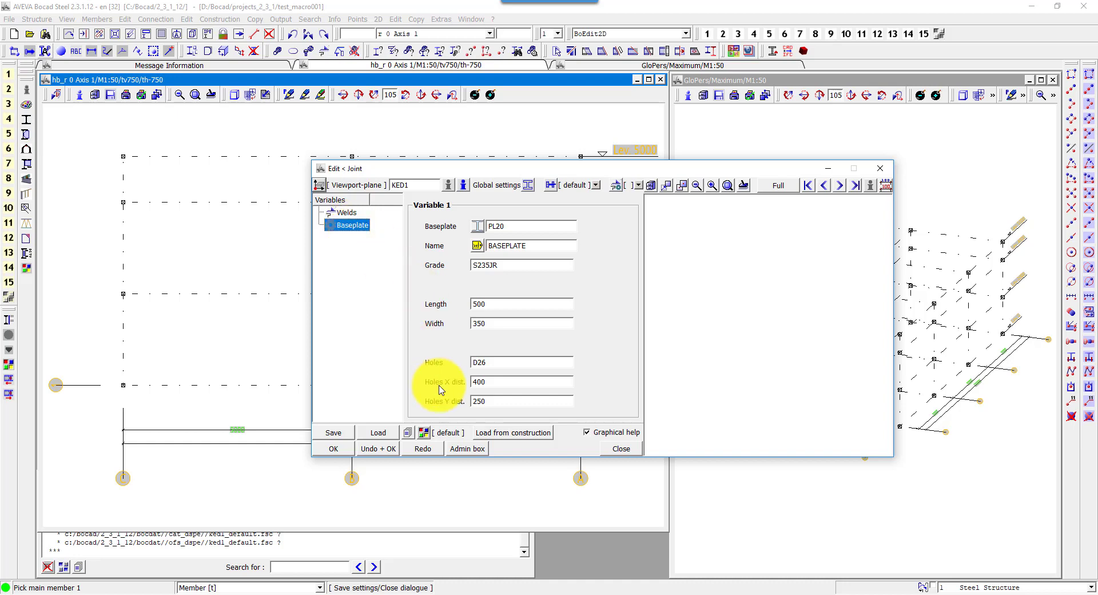
left_click(457, 448)
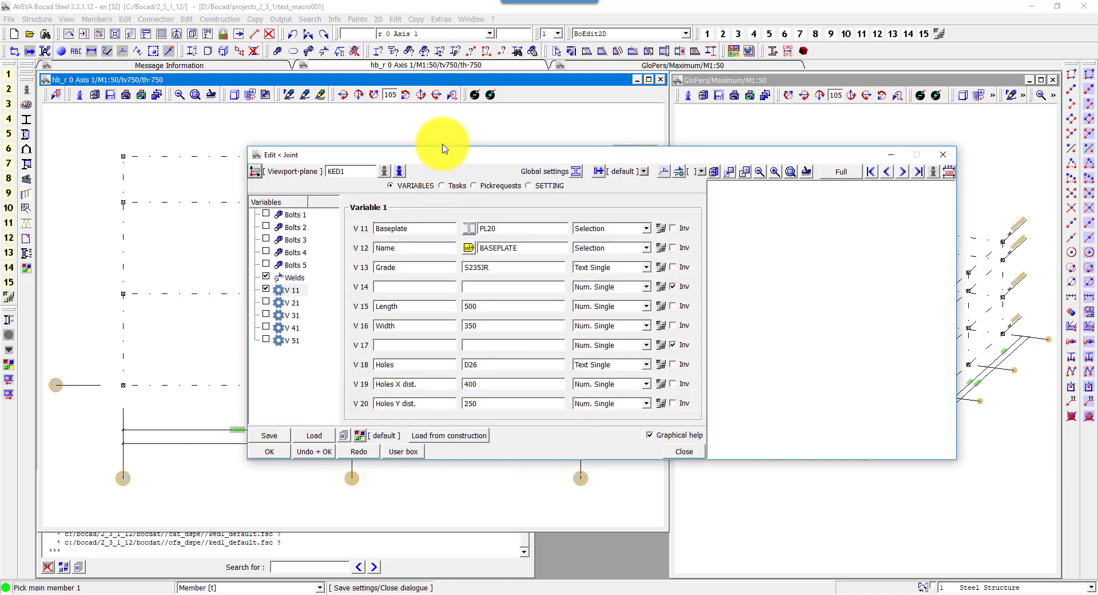
left_click_drag(440, 155, 369, 149)
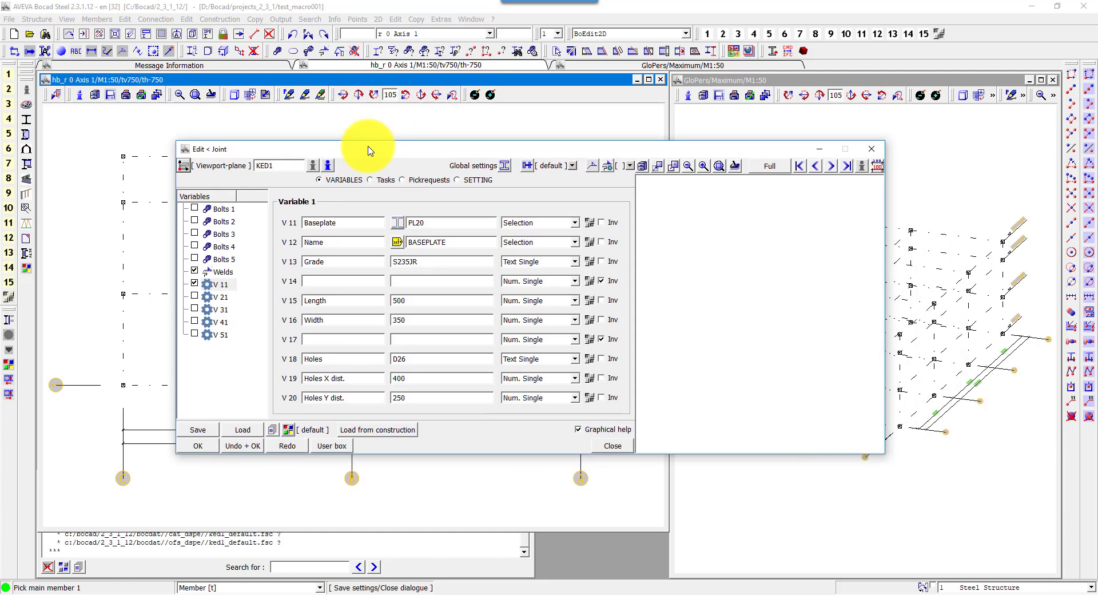
- With graphical help off, enable block 21 'Baseplate' and task 21 A 'Create baseplate', then open its definition
left_click(584, 429)
left_click(384, 180)
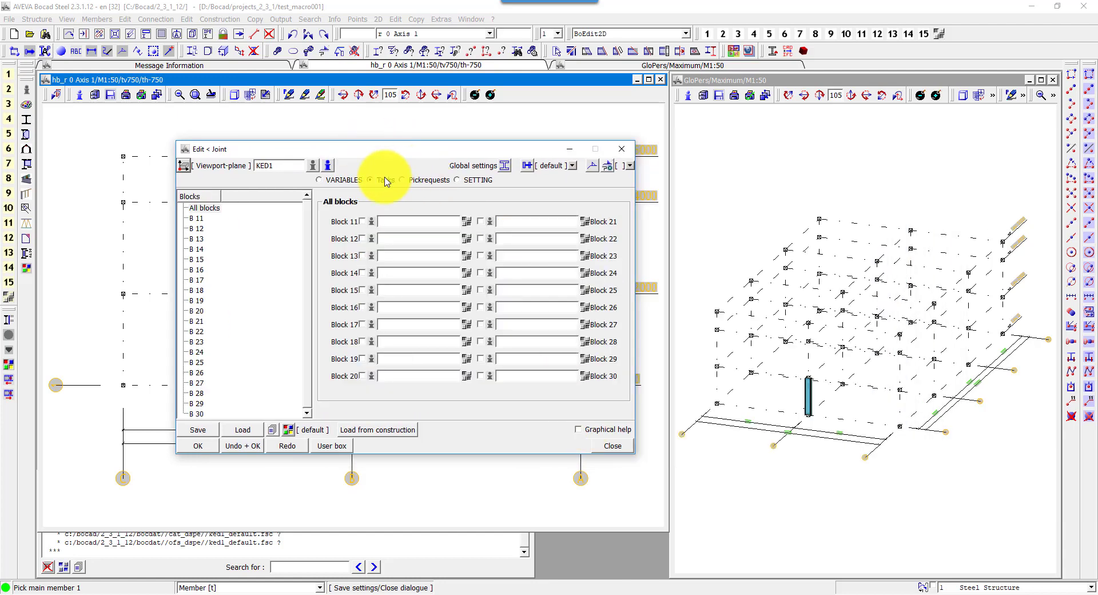
left_click(480, 221)
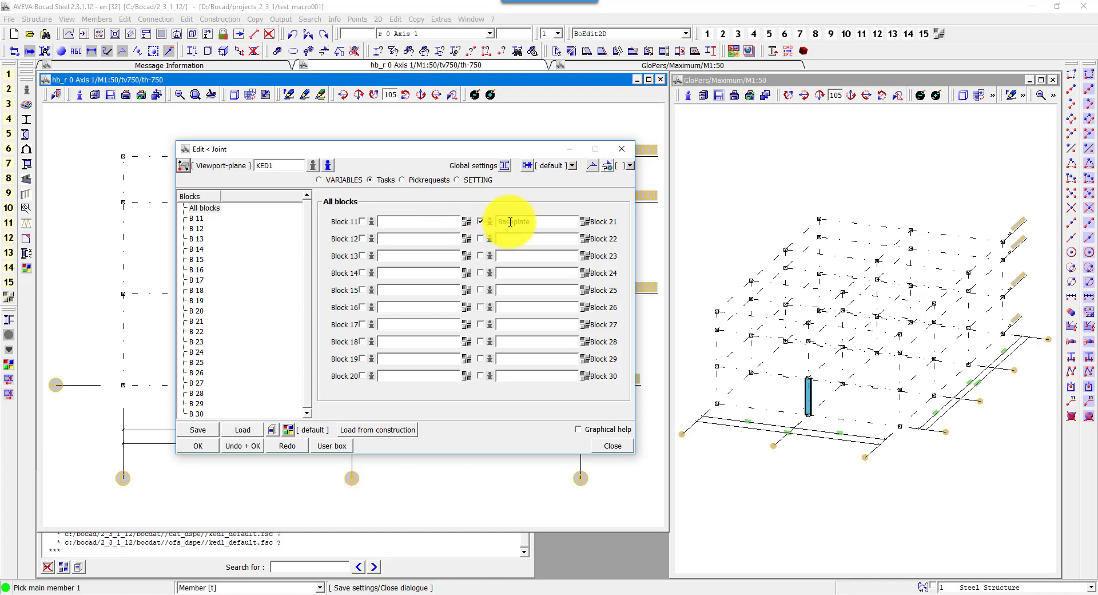
left_click(583, 221)
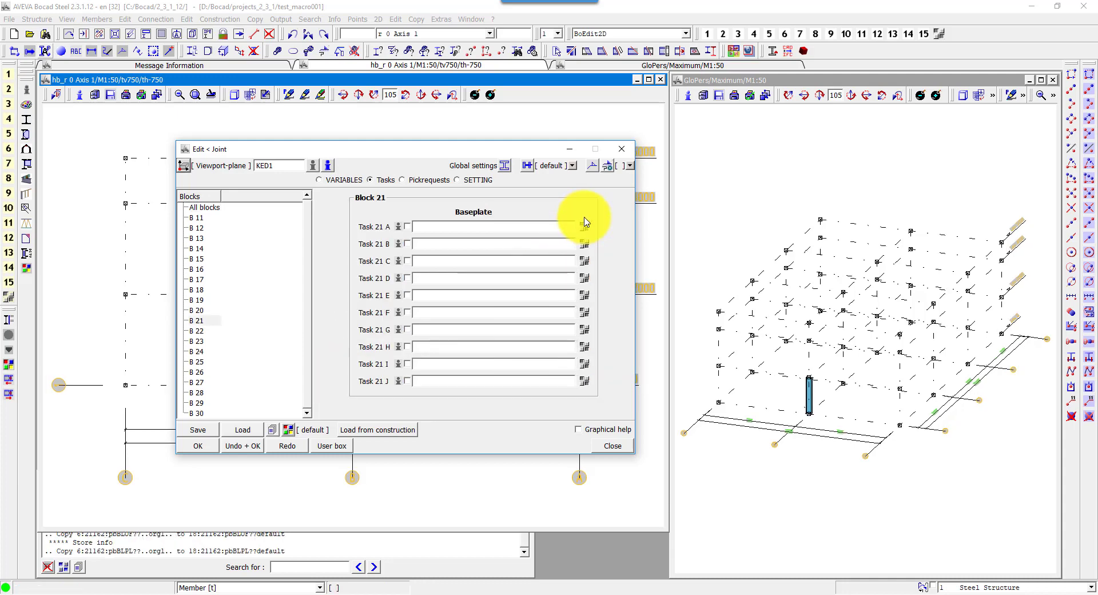
left_click(407, 227)
type("Create baseplate")
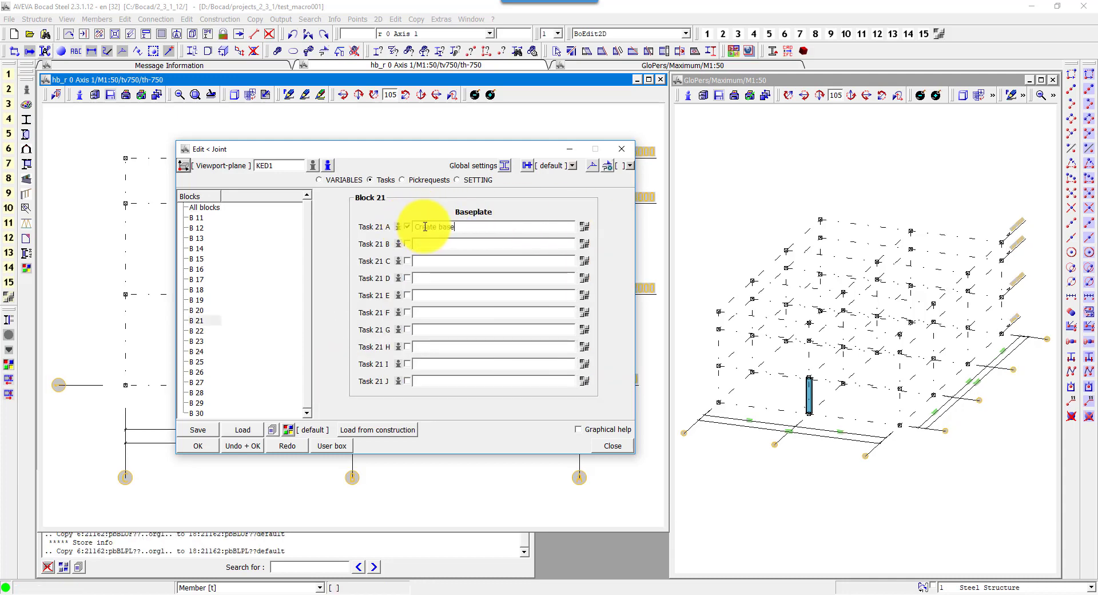
left_click(584, 227)
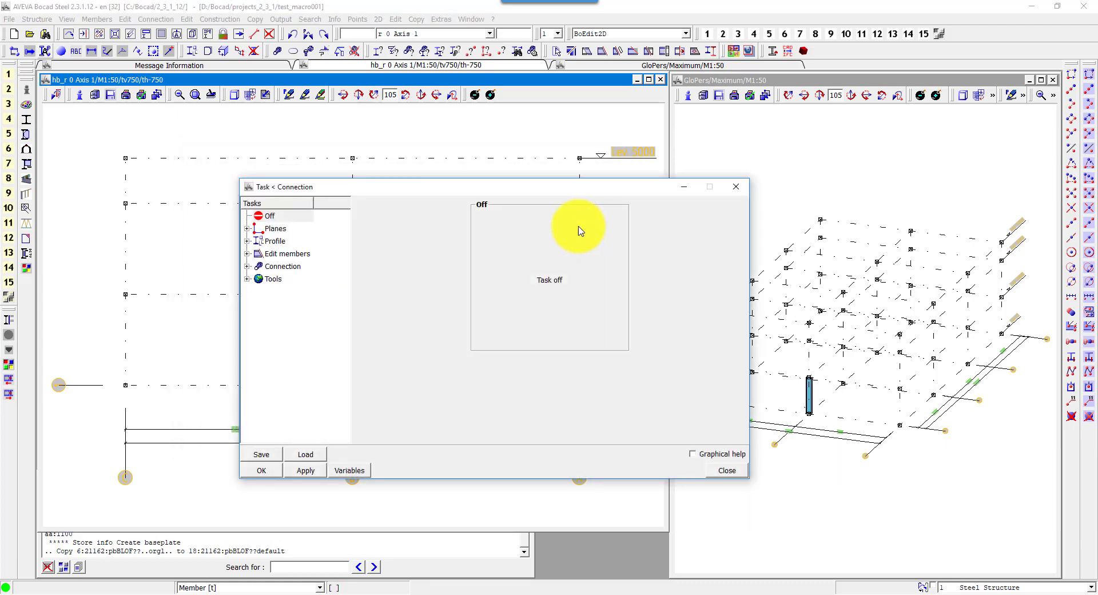
- Make task 21 A an outline plate, checking the joint variable list for V11 and V12
double_click(277, 240)
left_click(295, 254)
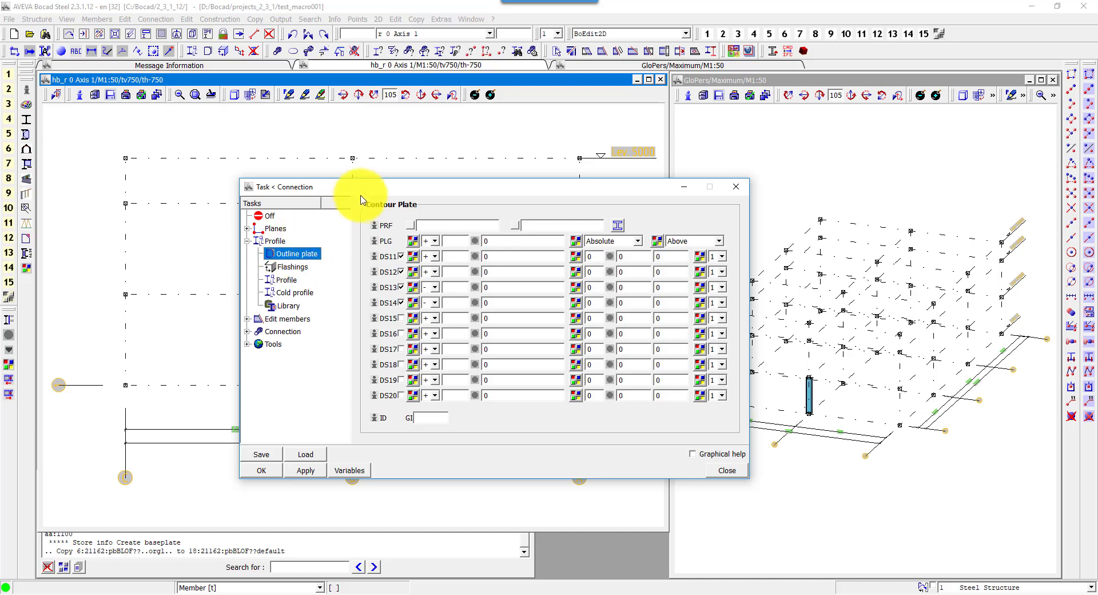
left_click_drag(361, 187, 266, 184)
type("V11")
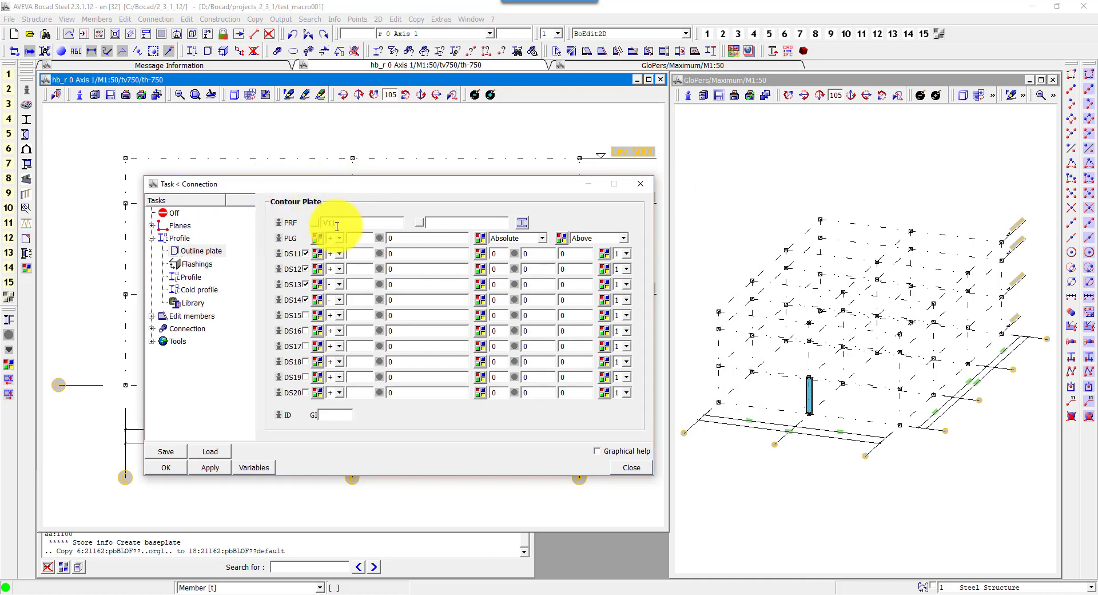
left_click(257, 468)
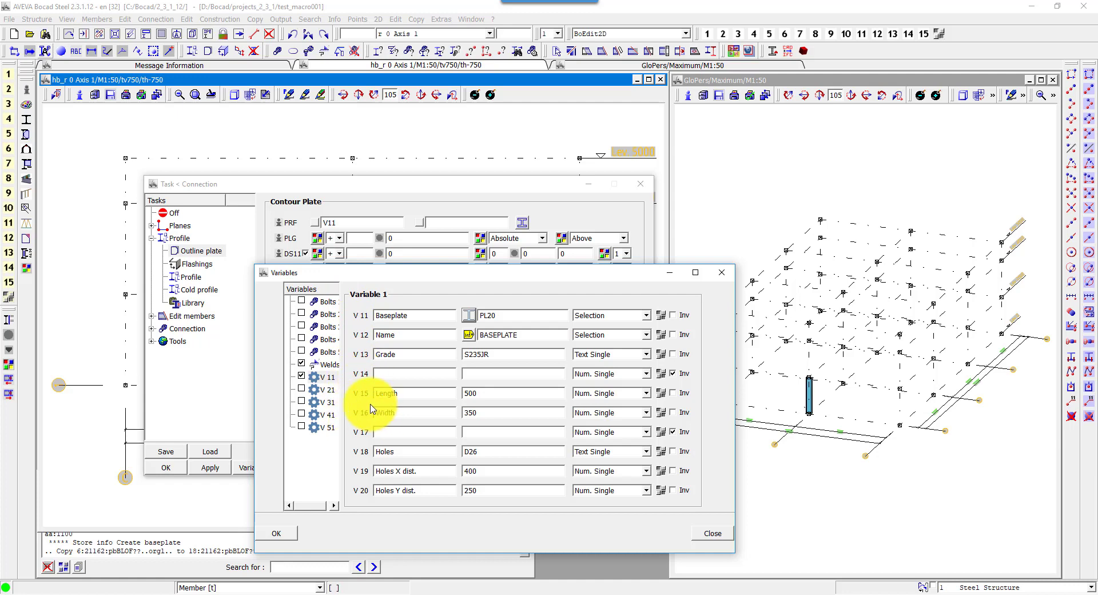
left_click(280, 535)
left_click(442, 225)
type("V12")
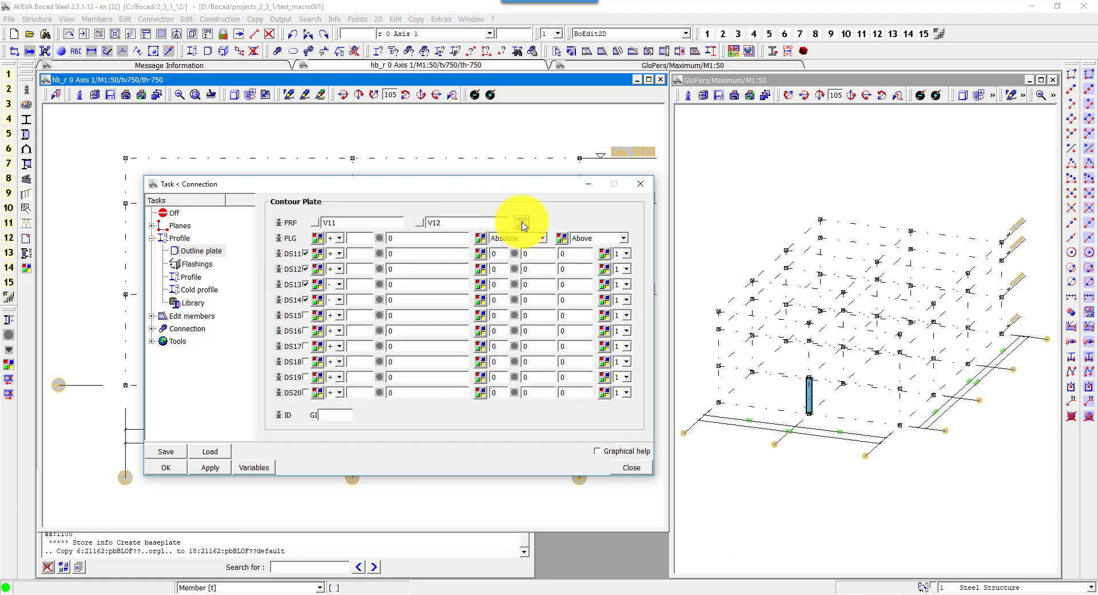
- Set the plate's member material to V13
left_click(522, 222)
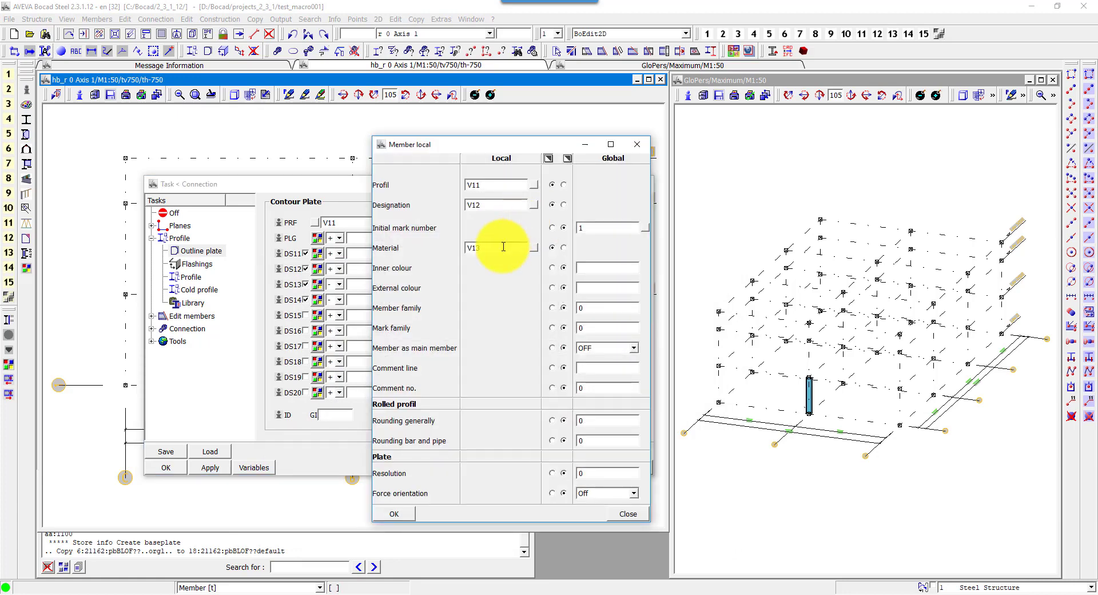
left_click_drag(509, 248, 440, 247)
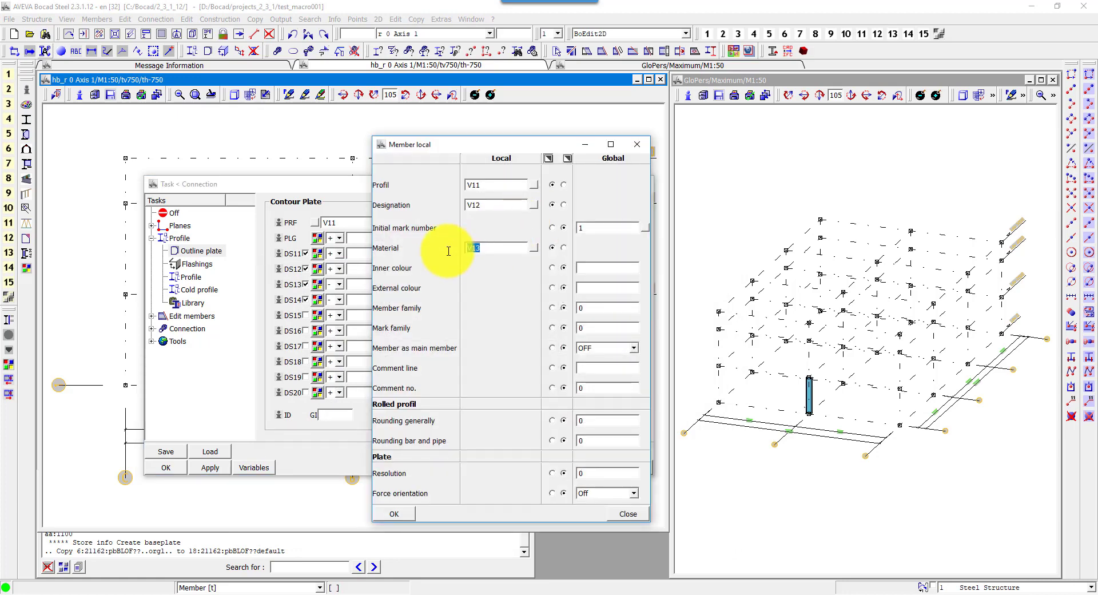
left_click(394, 515)
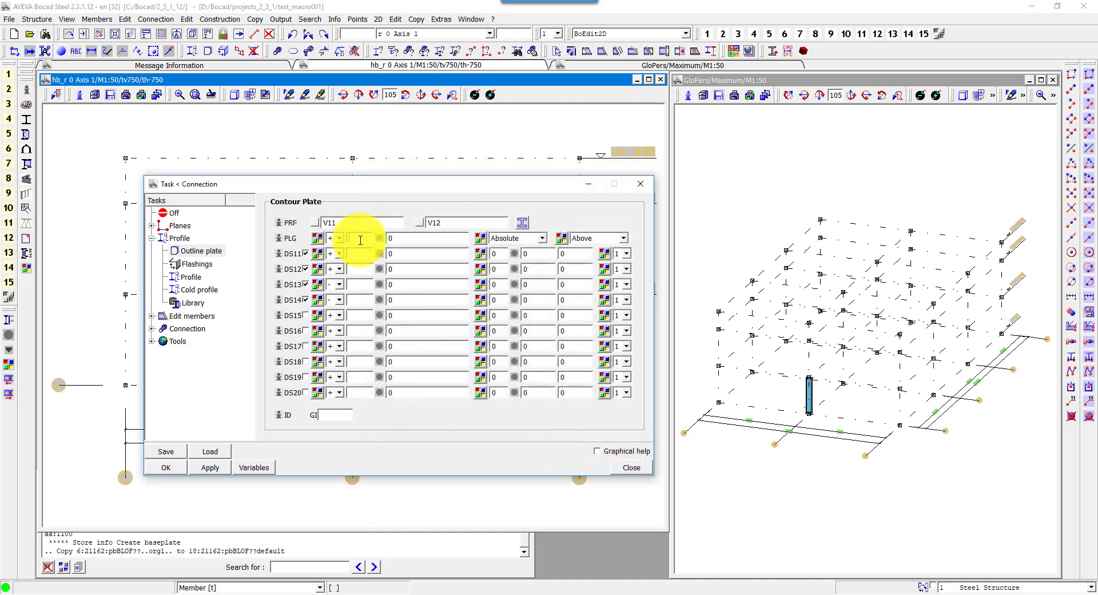
- Review the PTSR plane explanation in the plate planes help drawing
left_click(321, 243)
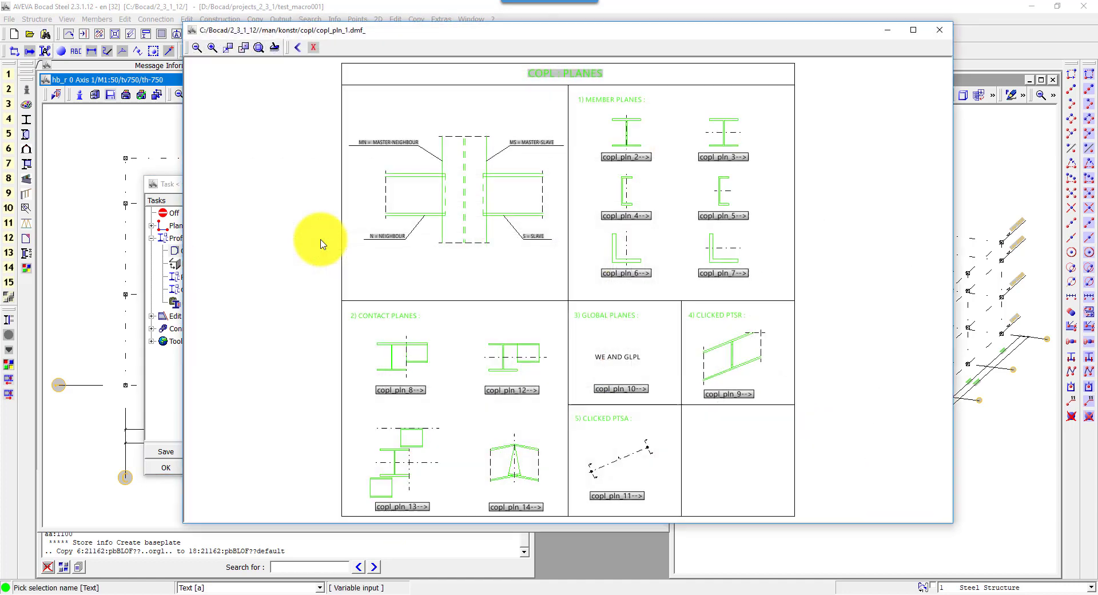
left_click_drag(657, 289, 803, 435)
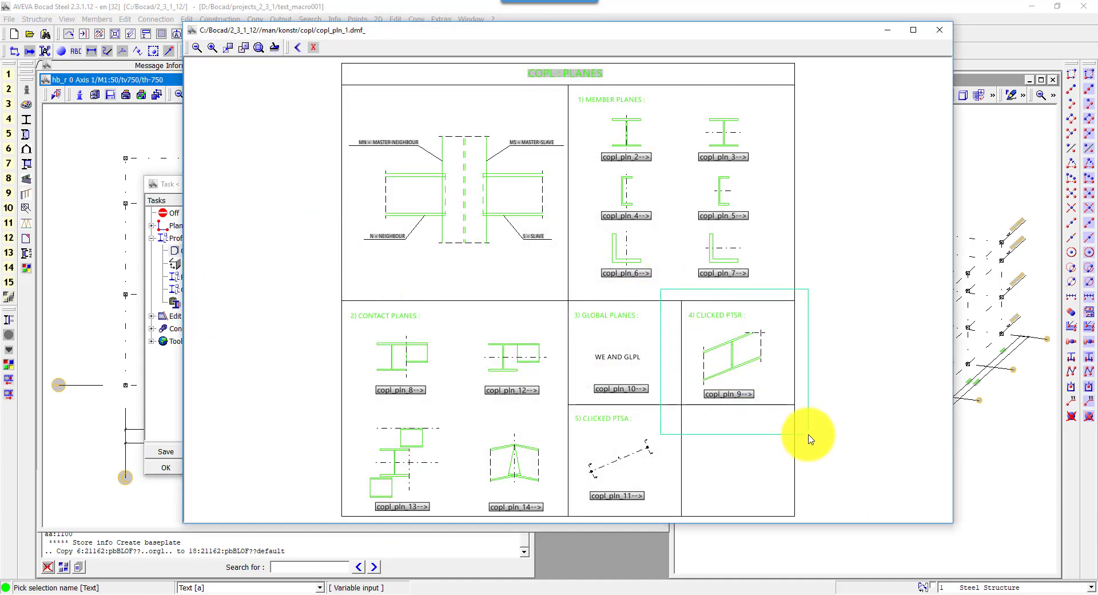
left_click(624, 397)
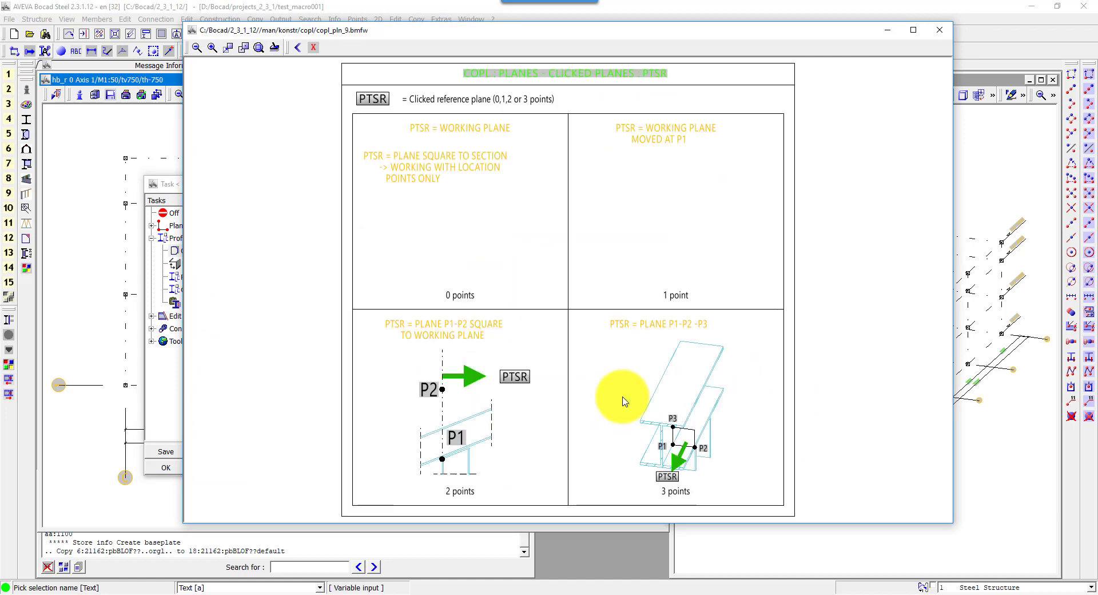
left_click_drag(570, 115, 795, 317)
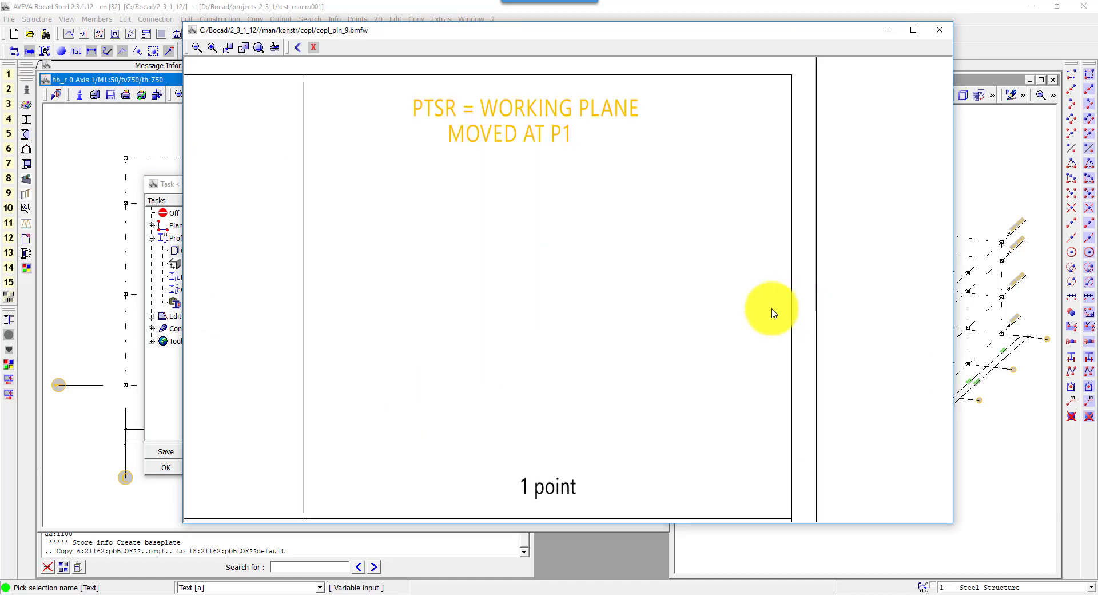
right_click(583, 436)
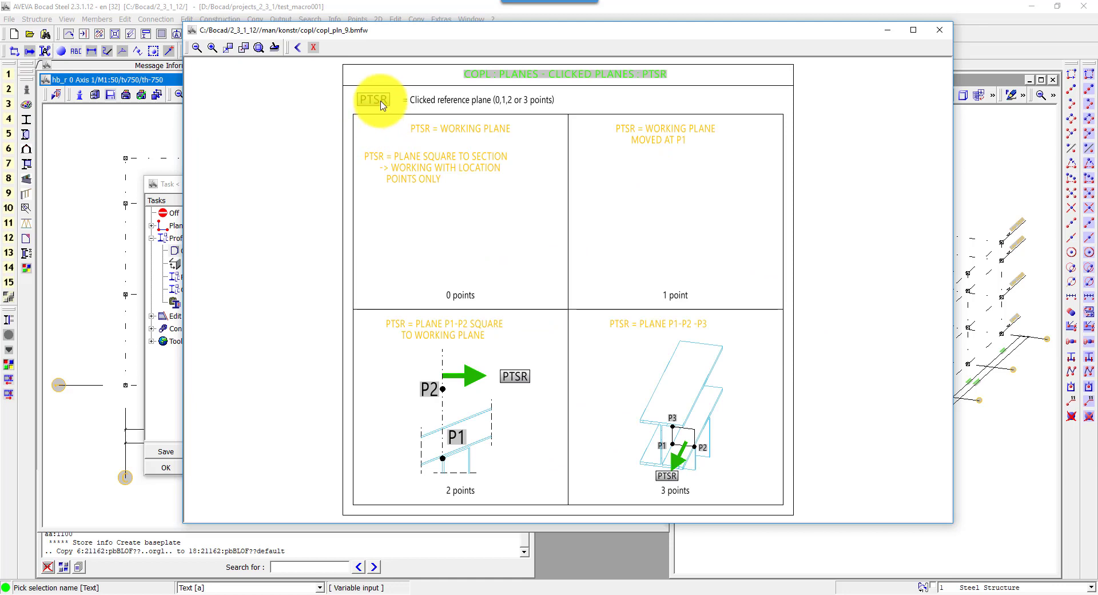
left_click(375, 100)
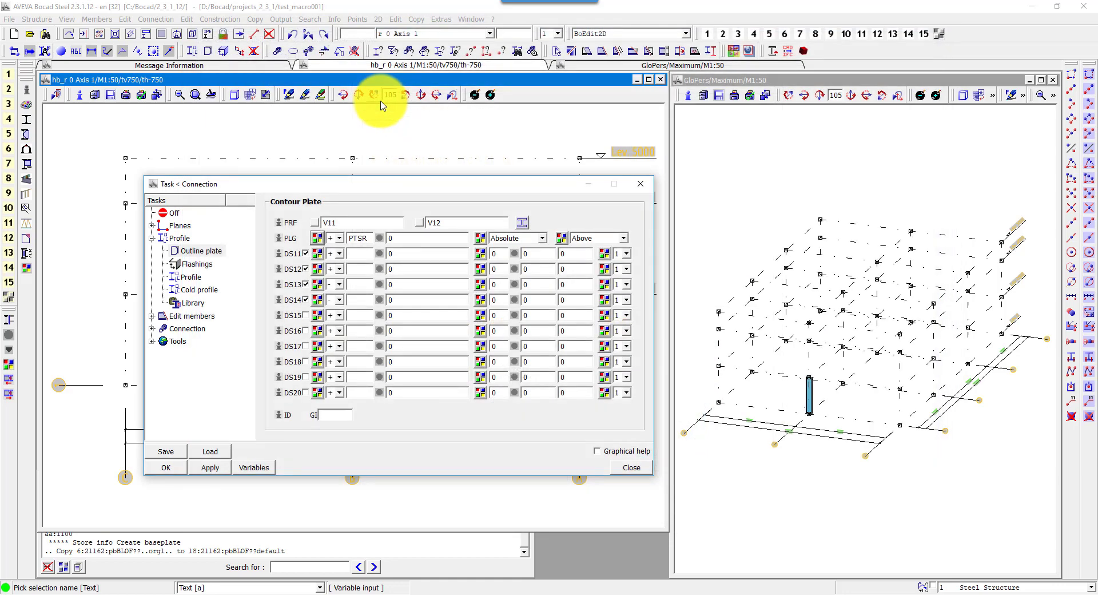
- Consult the web planes diagram in the help while editing the plane offset
double_click(426, 239)
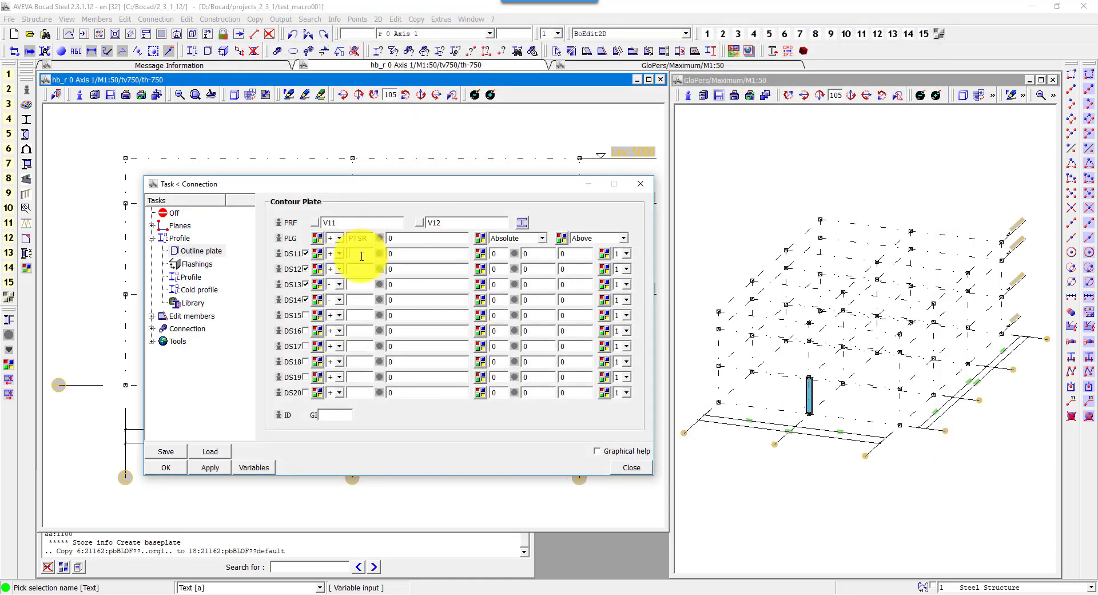
left_click(319, 255)
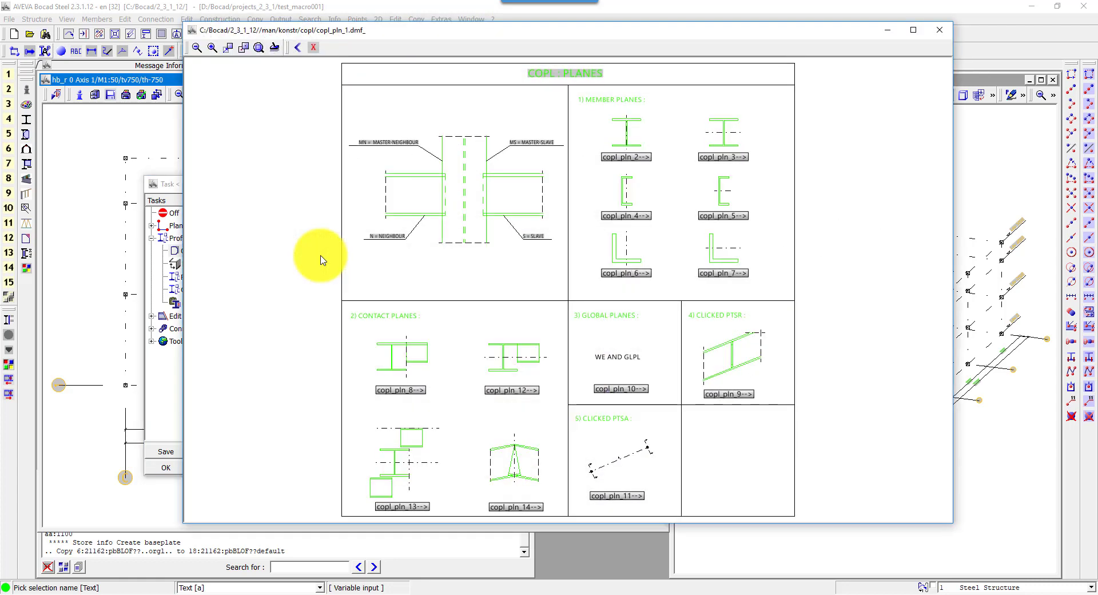
left_click(627, 157)
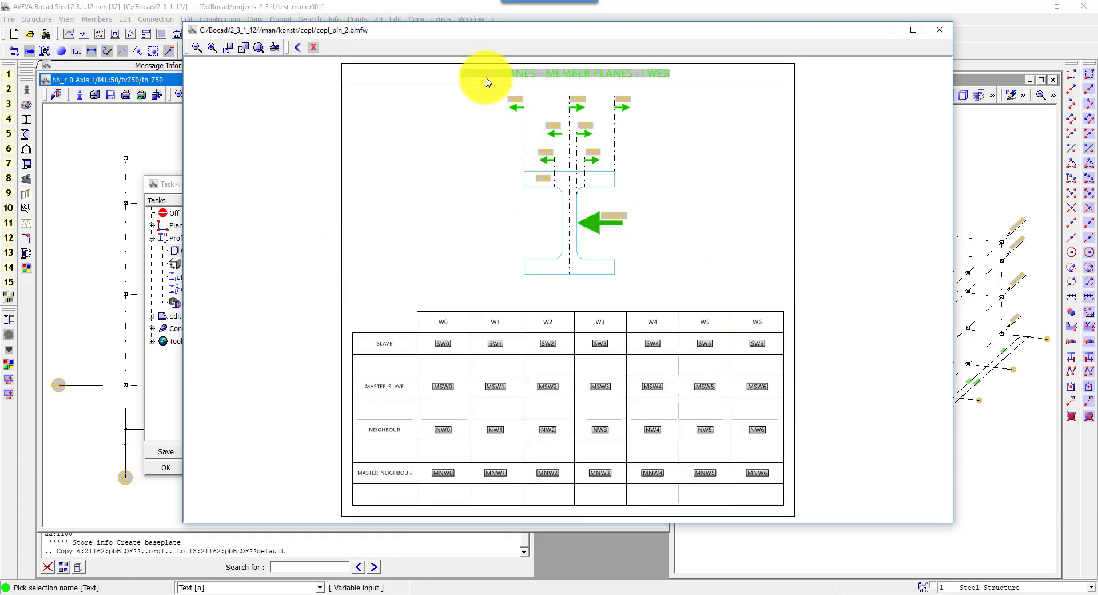
scroll(658, 210, "up", 3)
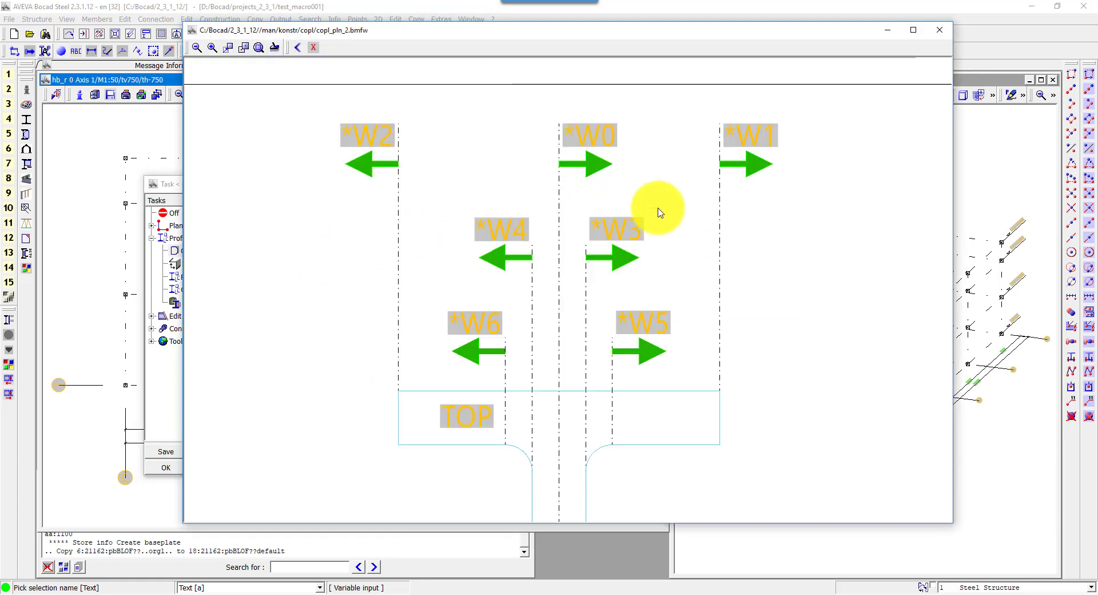
scroll(659, 211, "down", 3)
key("Escape")
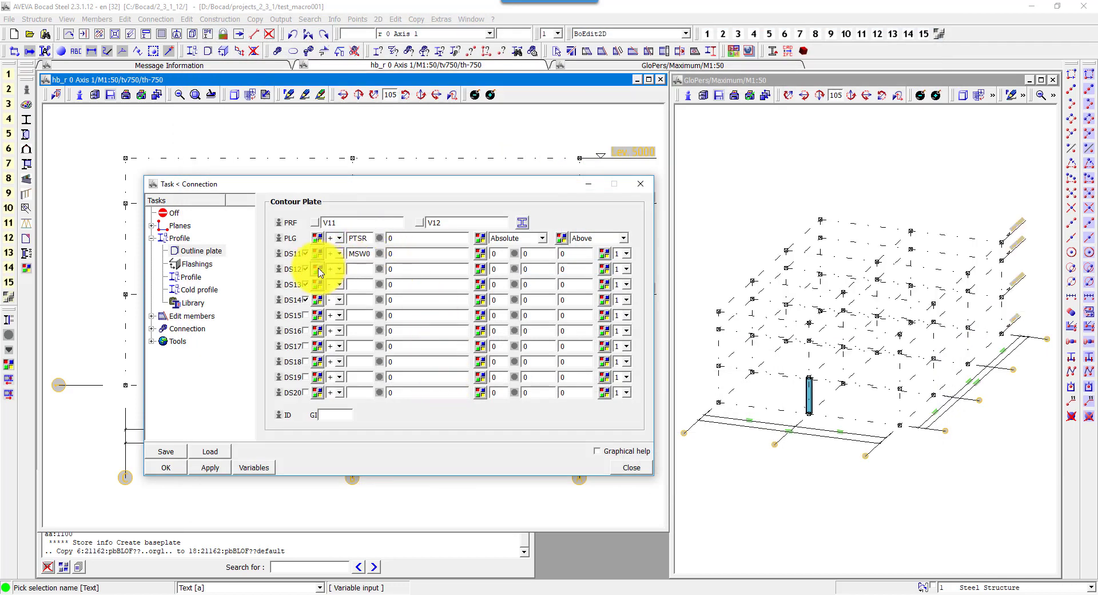
- Pick MSF0 as the DS12 plane from the I-flange planes diagram
left_click(317, 269)
left_click_drag(683, 112, 772, 189)
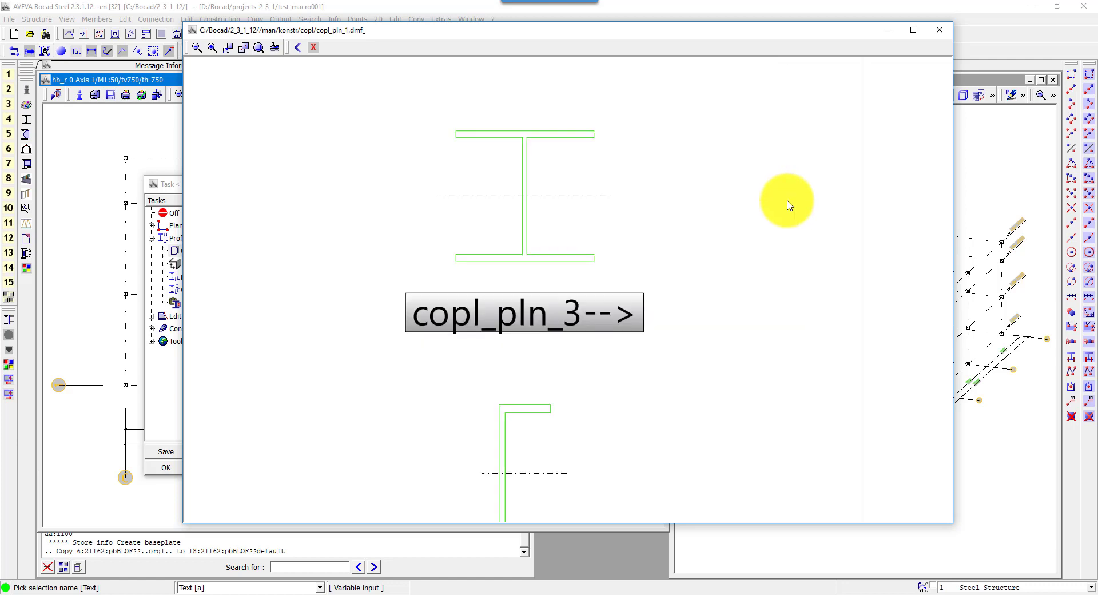
left_click(592, 315)
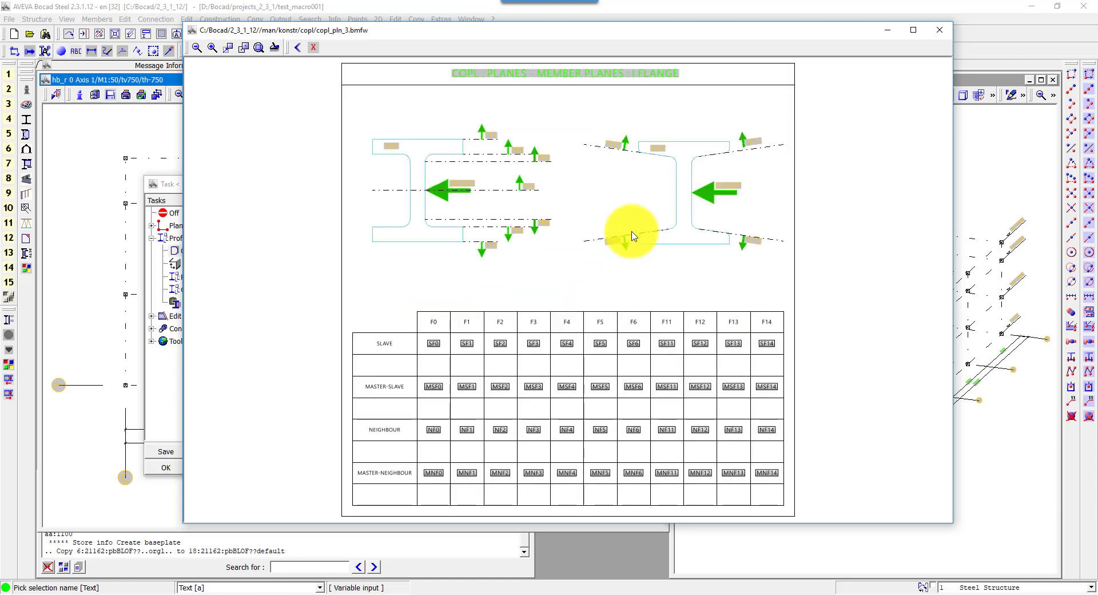
left_click(569, 239)
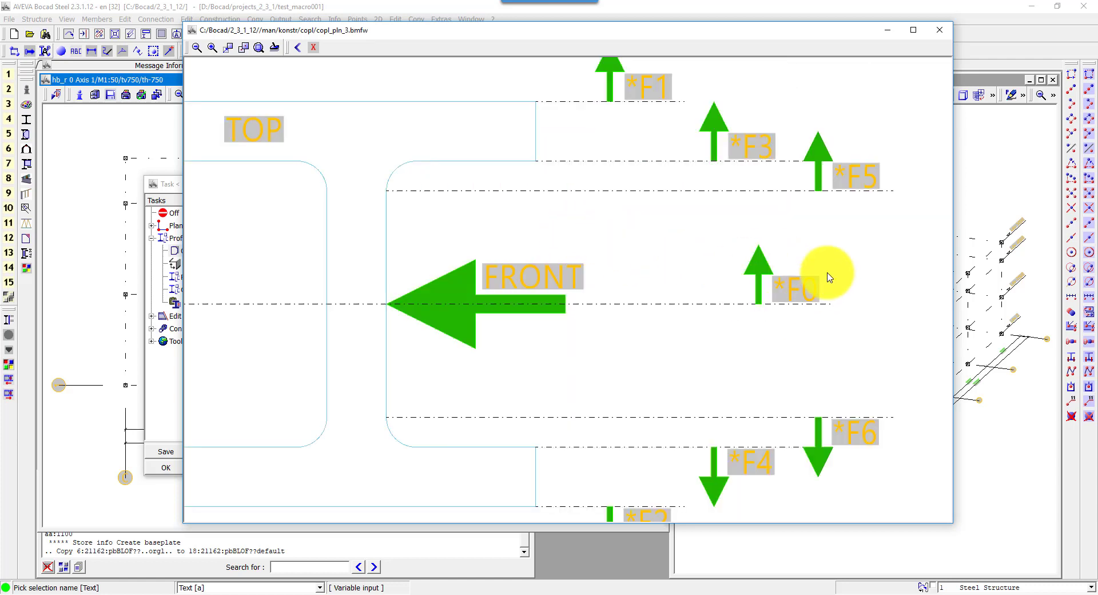
right_click(814, 328)
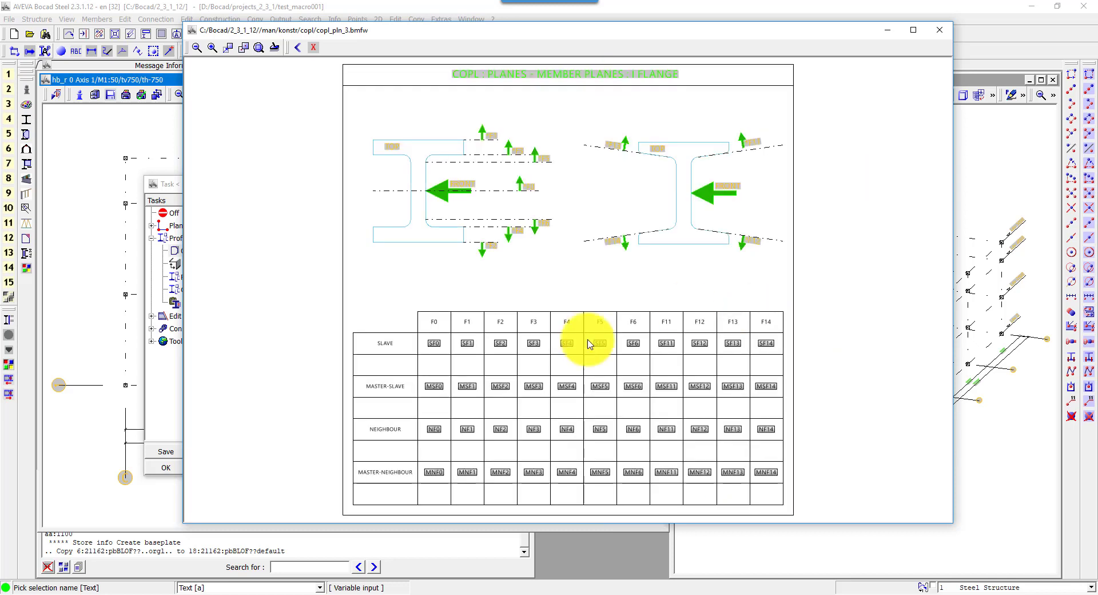
left_click(432, 388)
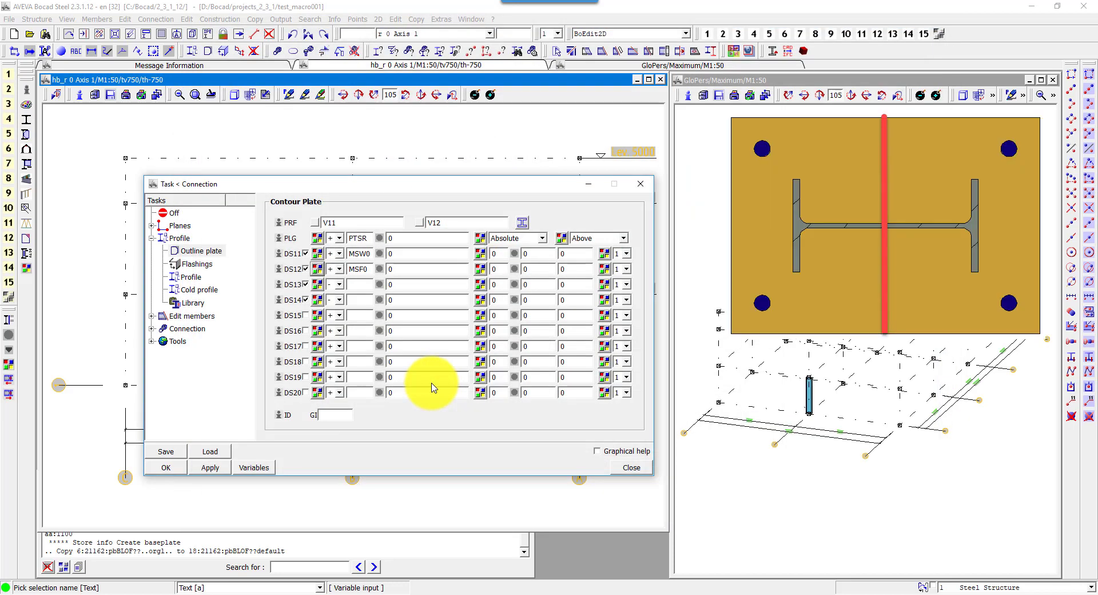
- Copy MSW0 into DS13, set DS14 direction to minus, and give DS13 offset V16/2
double_click(360, 253)
key("ctrl+c")
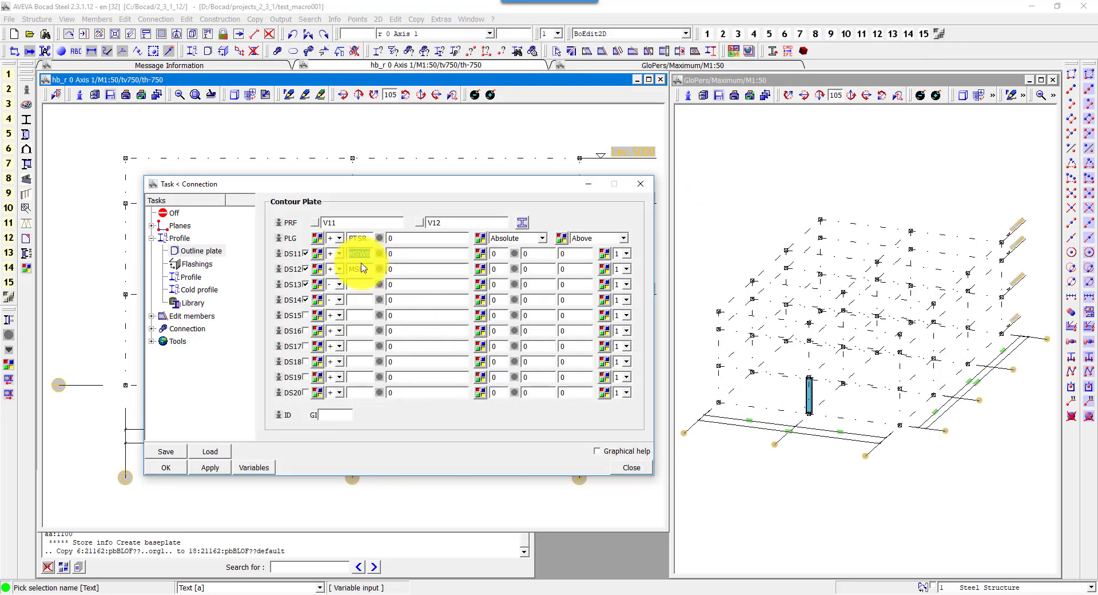
left_click(357, 284)
key("ctrl+v")
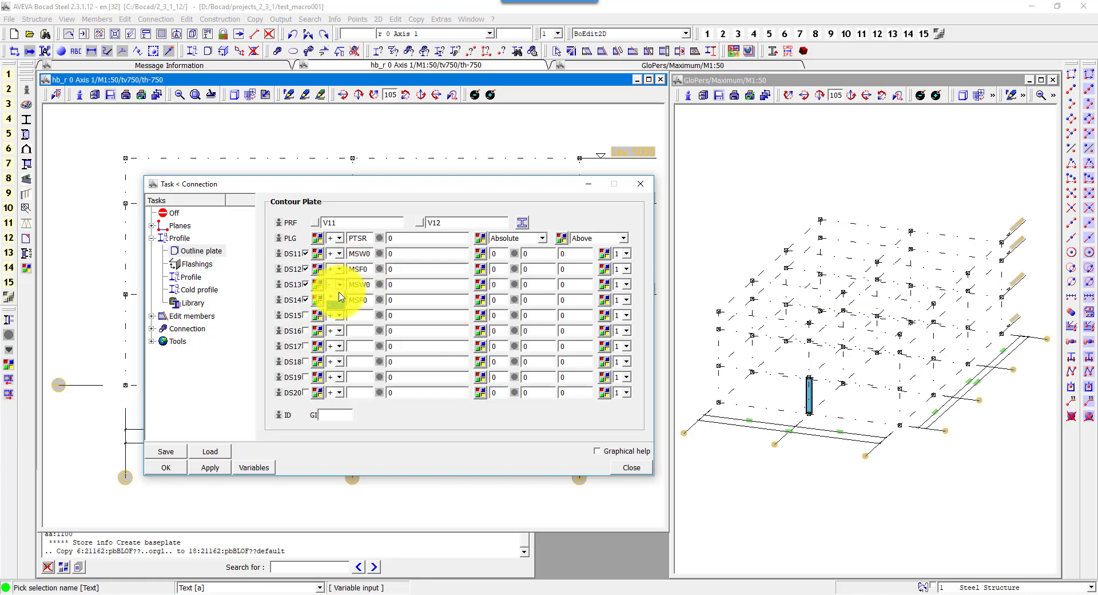
left_click(342, 314)
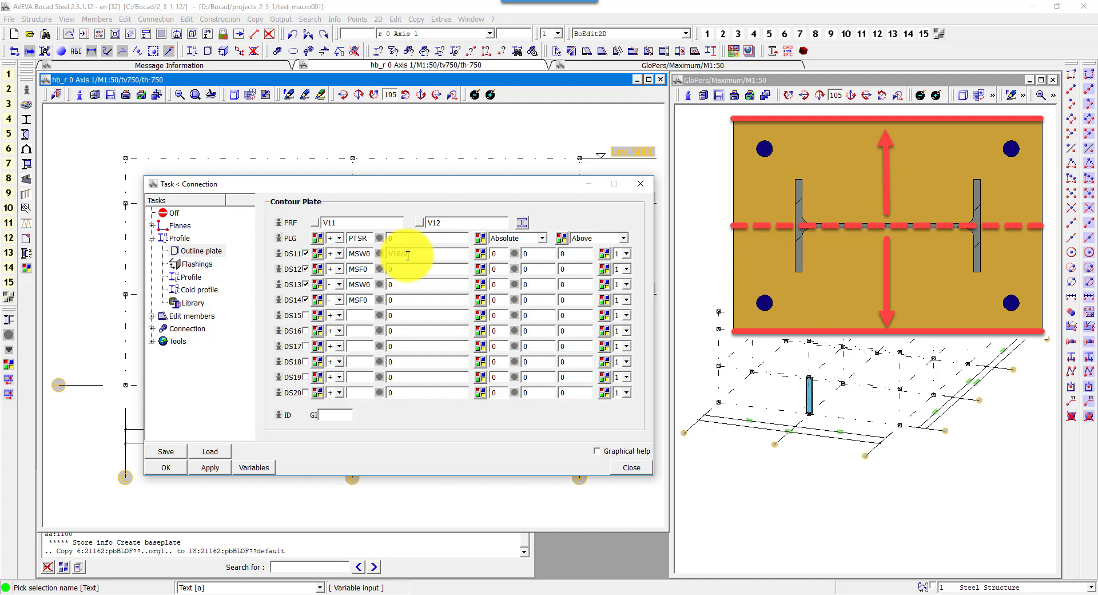
left_click(412, 284)
type("V16/2")
type("V15")
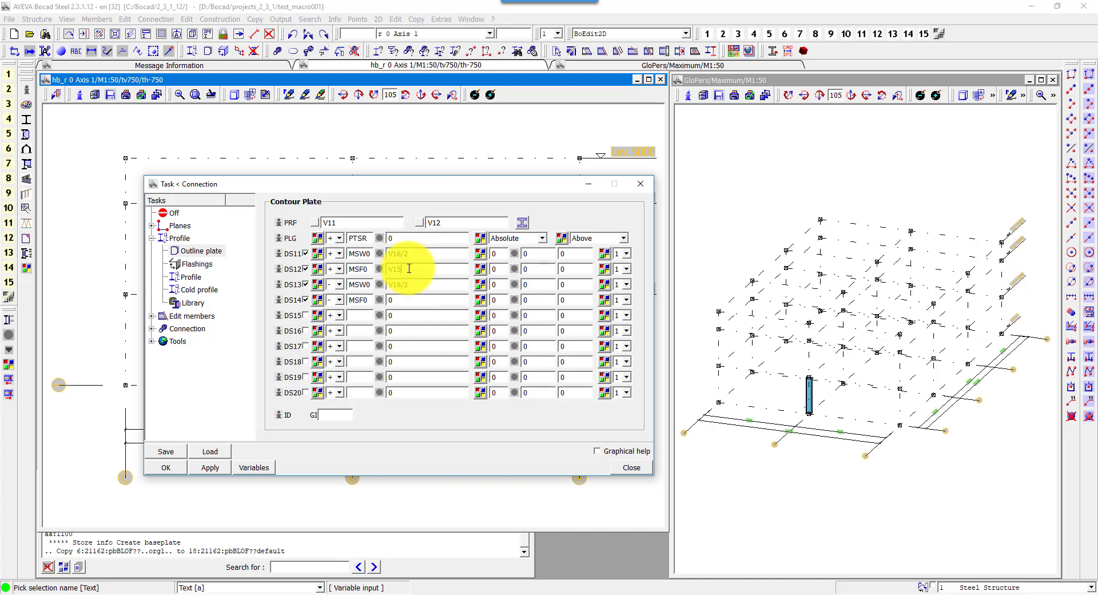
type("/2")
double_click(409, 268)
left_click(404, 297)
type("V15/2")
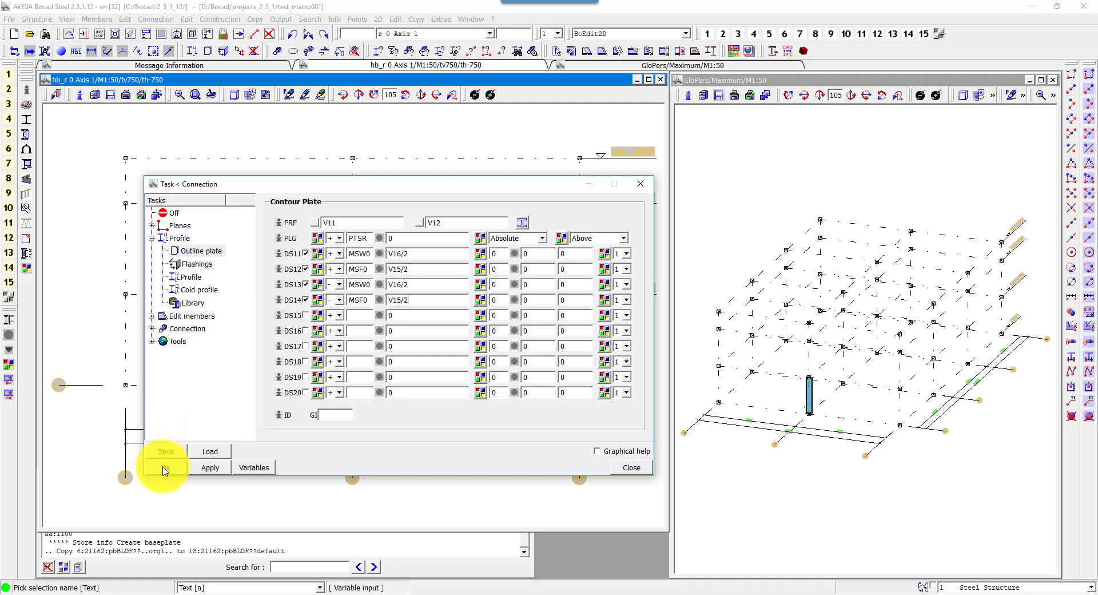
- Accept the contour plate, enable task 21 A, and run the joint to build the baseplate
left_click(164, 470)
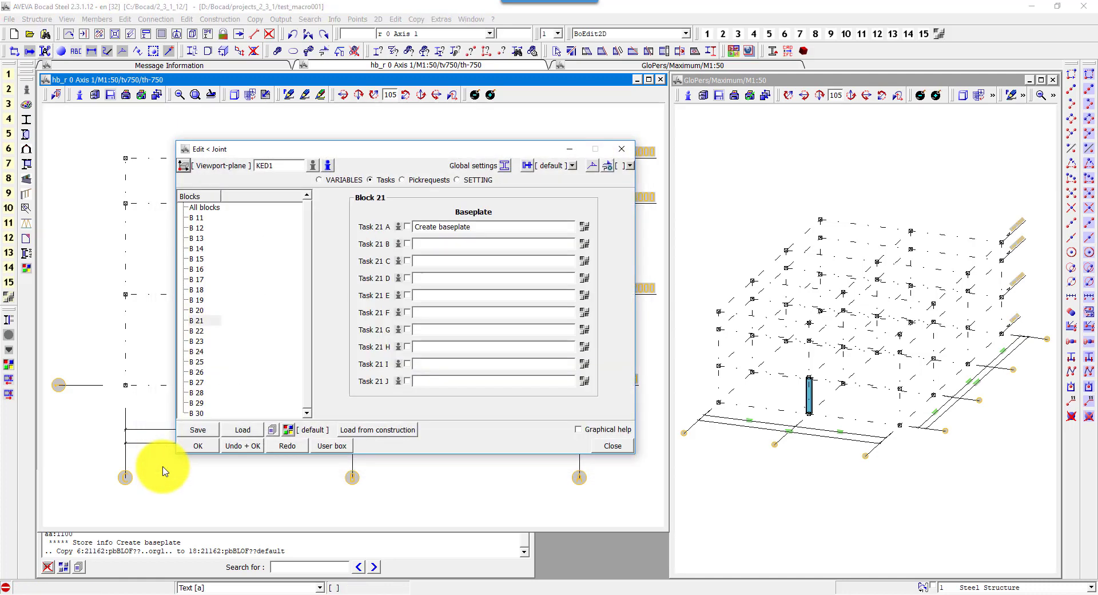
left_click(205, 449)
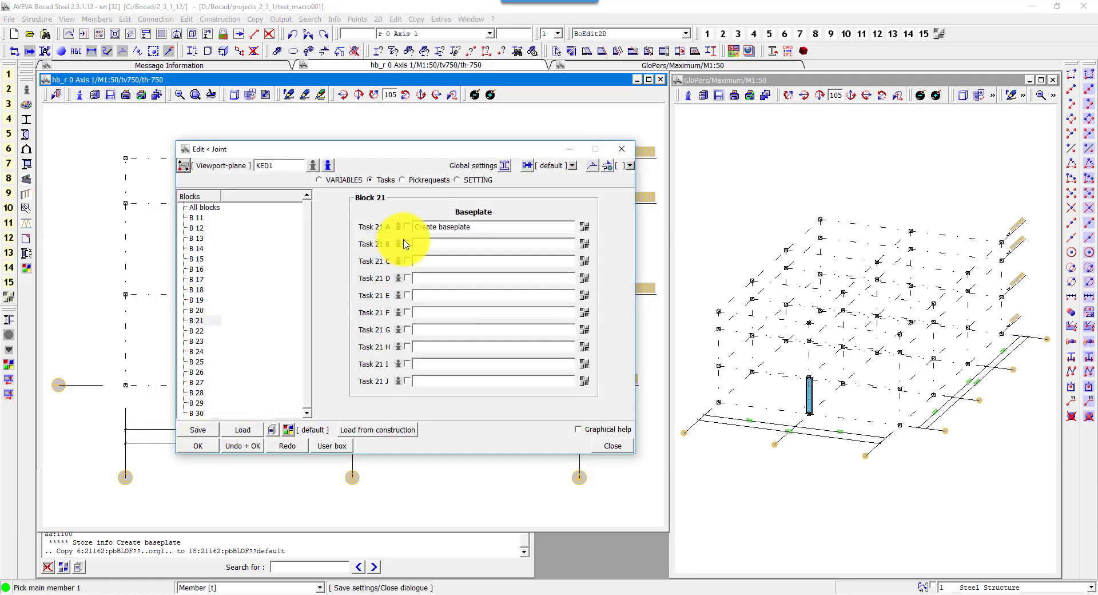
left_click(209, 444)
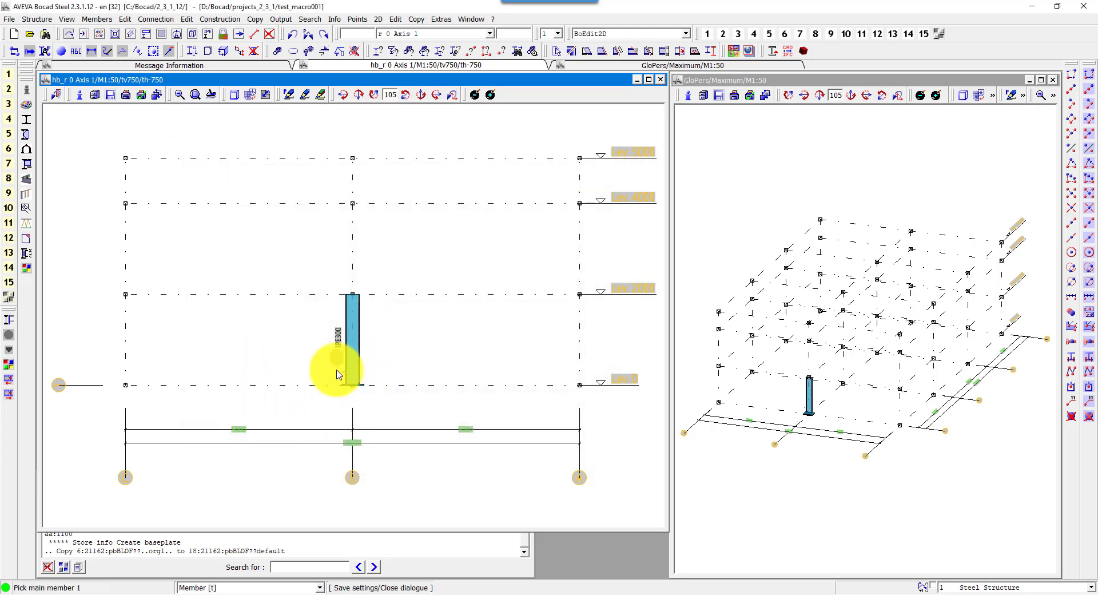
scroll(359, 391, "up", 5)
scroll(384, 405, "down", 5)
left_click(798, 466)
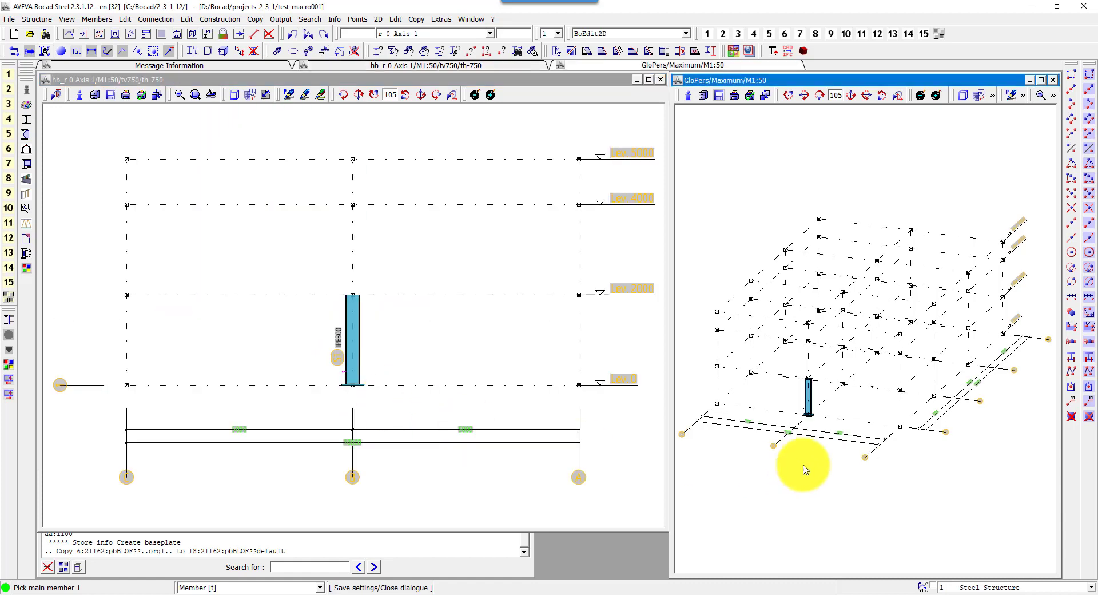
scroll(814, 422, "up", 5)
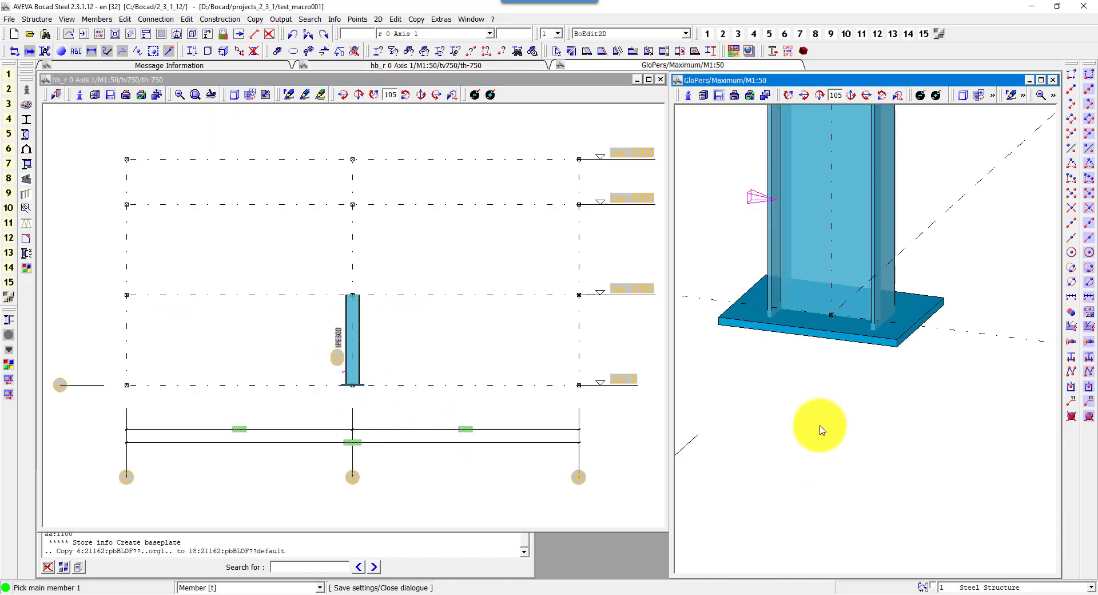
scroll(819, 429, "down", 5)
left_click(473, 411)
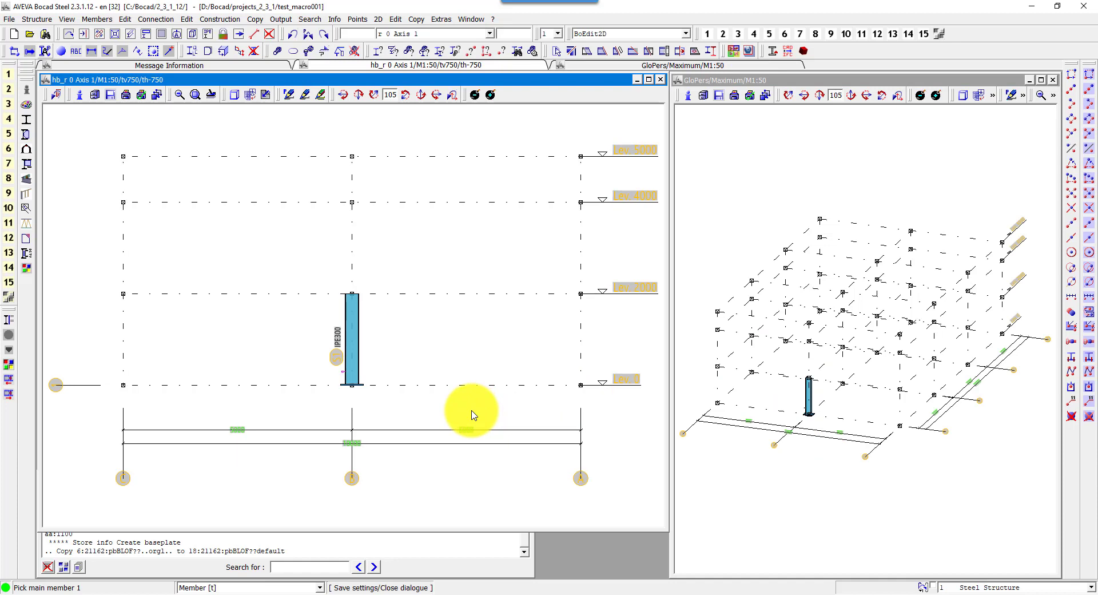
- Check the new PL20*350 S235JR baseplate with Info Member and return to the KED1 joint
left_click(378, 51)
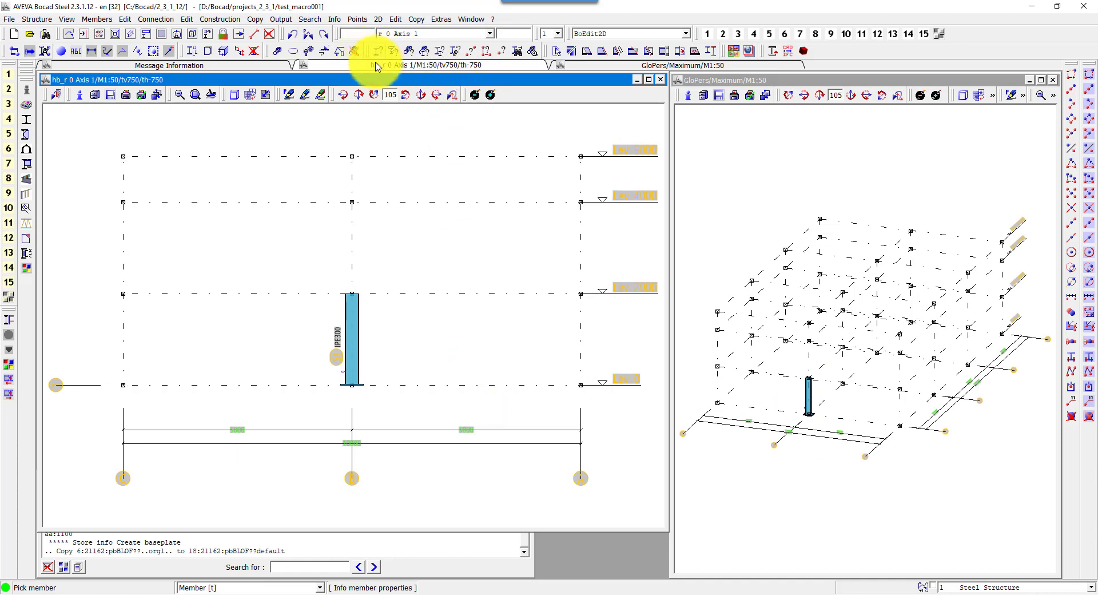
left_click(362, 384)
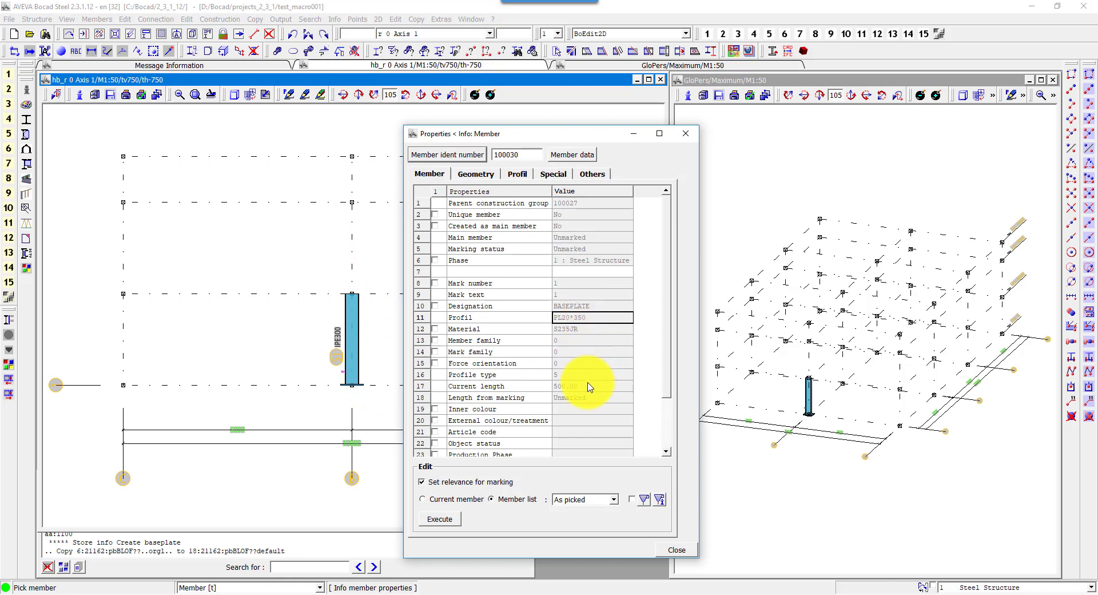
left_click(674, 551)
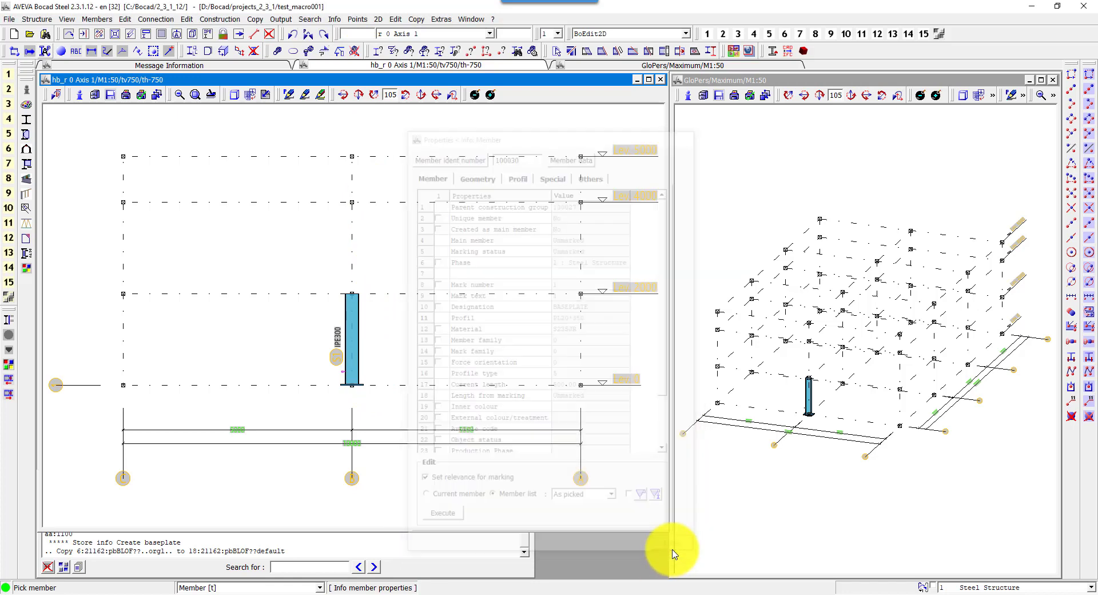
left_click(9, 334)
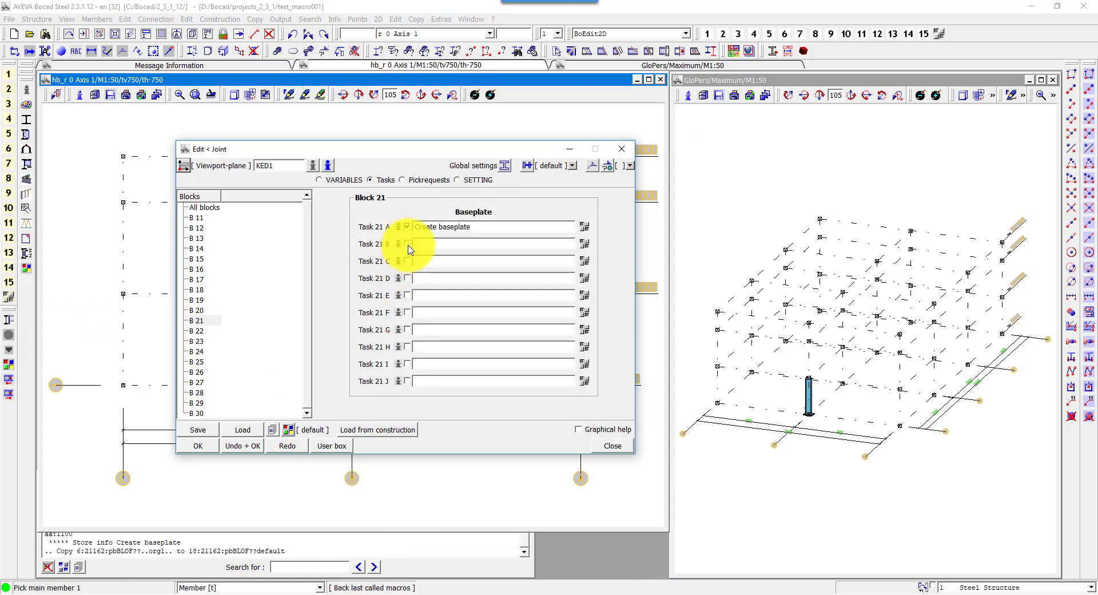
- Enable task 21 B and make it an Adapt to member task
left_click(429, 245)
type("Adapt main to baseplate")
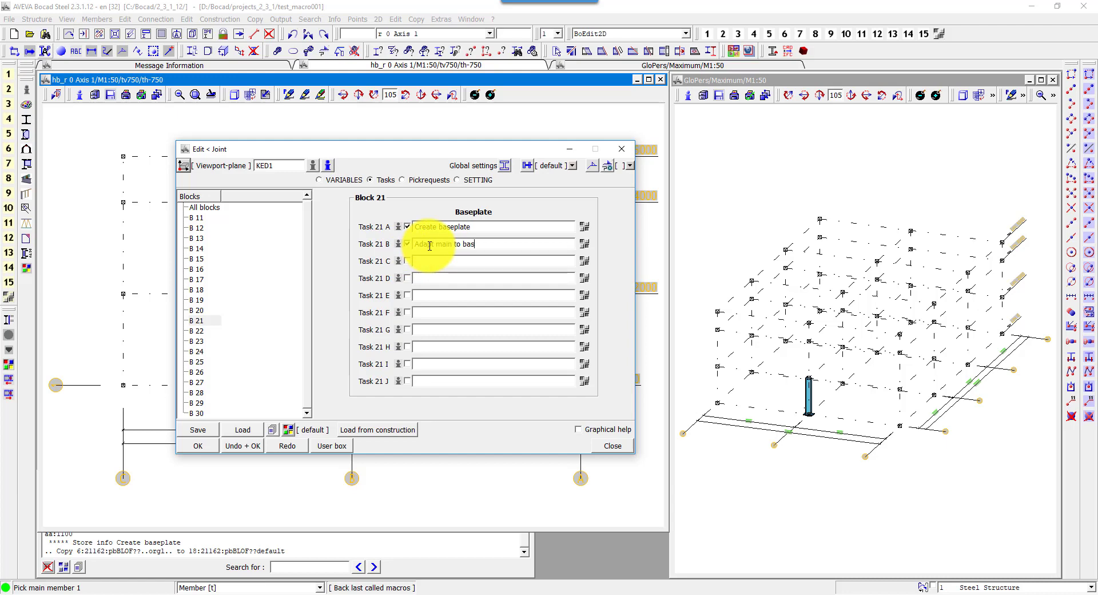
left_click(584, 244)
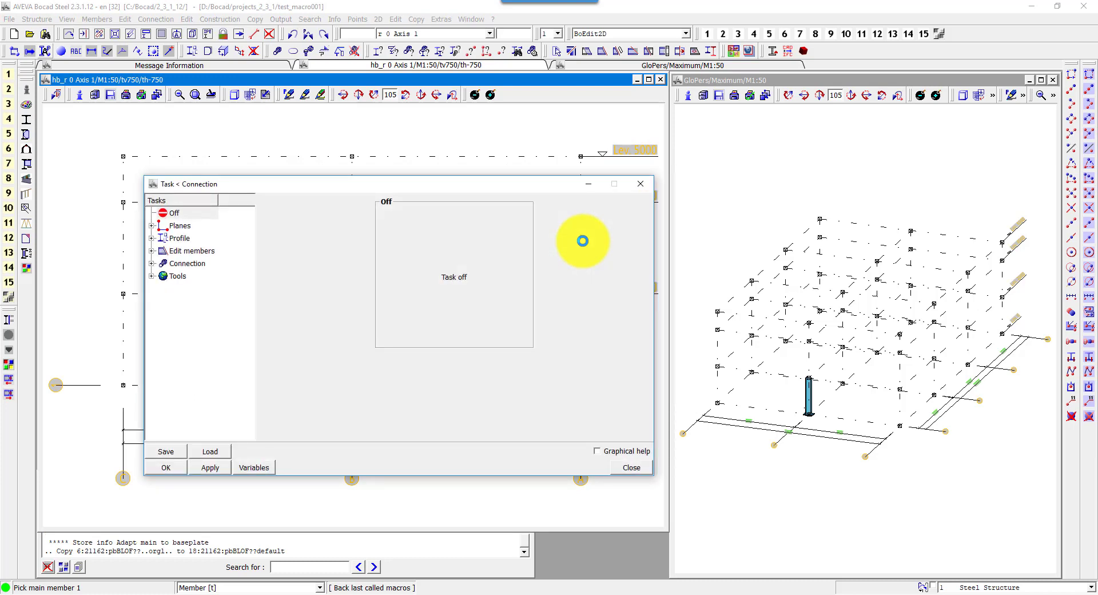
double_click(209, 252)
left_click(212, 263)
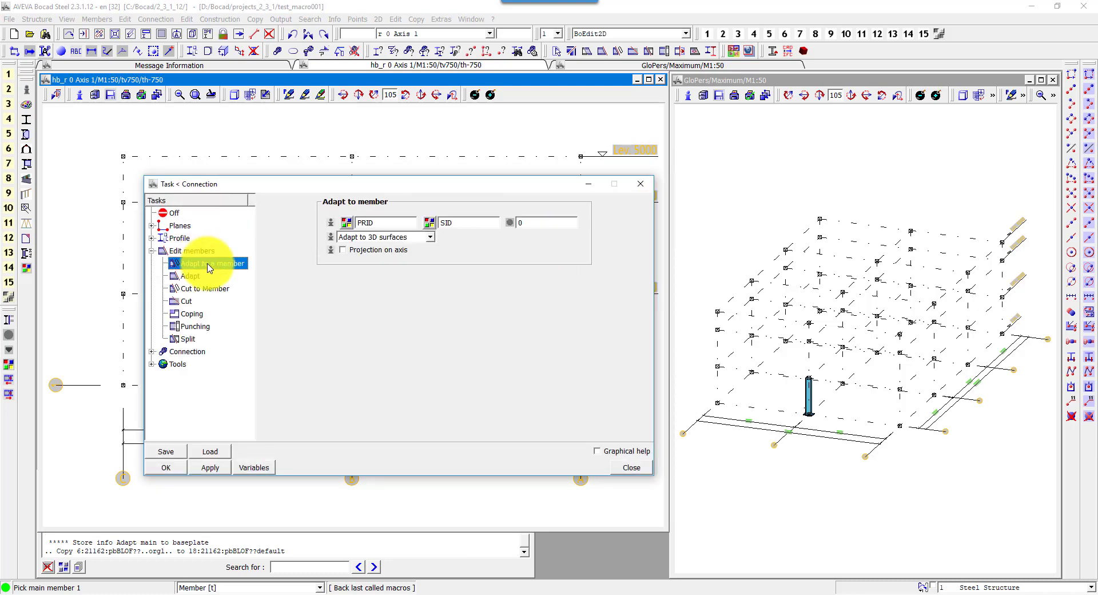
- Adapt PRID to MSID, picking both IDs from the ID selection help, and confirm
left_click(346, 226)
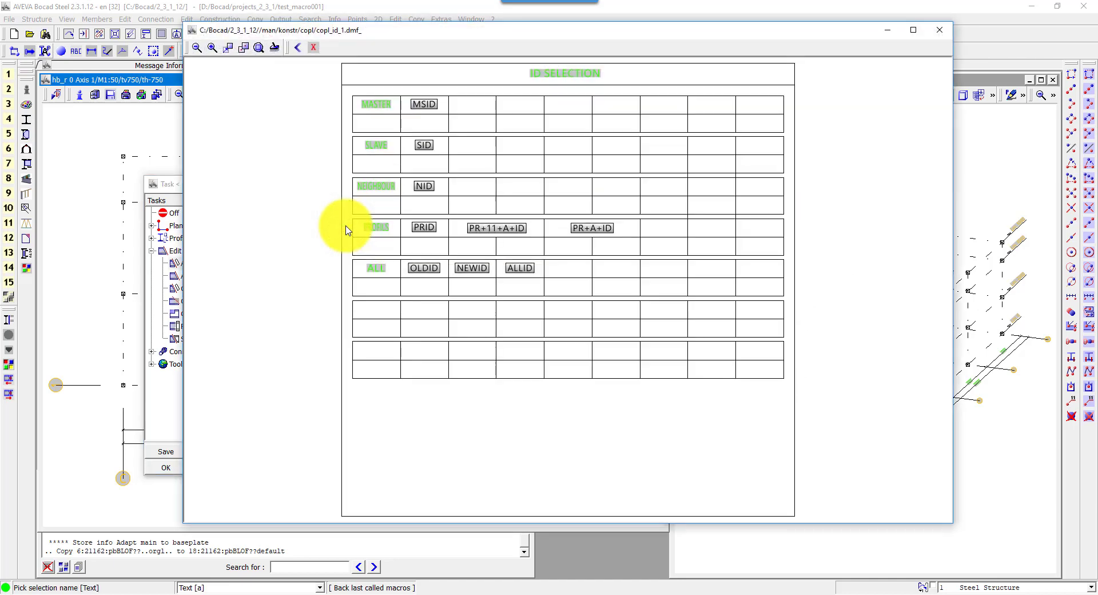
left_click_drag(330, 196, 617, 264)
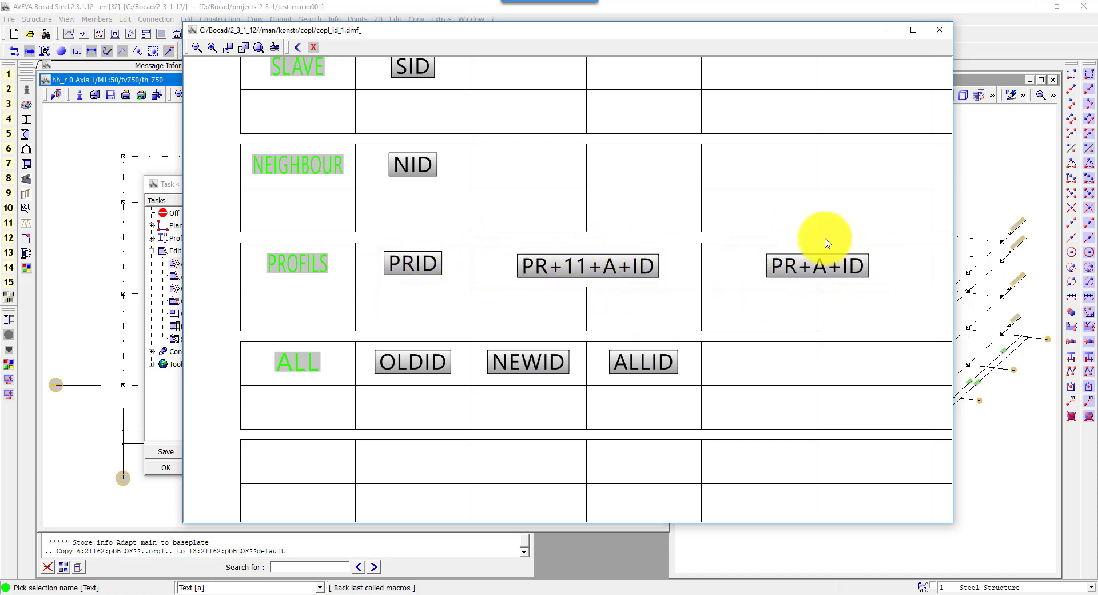
scroll(825, 243, "down", 3)
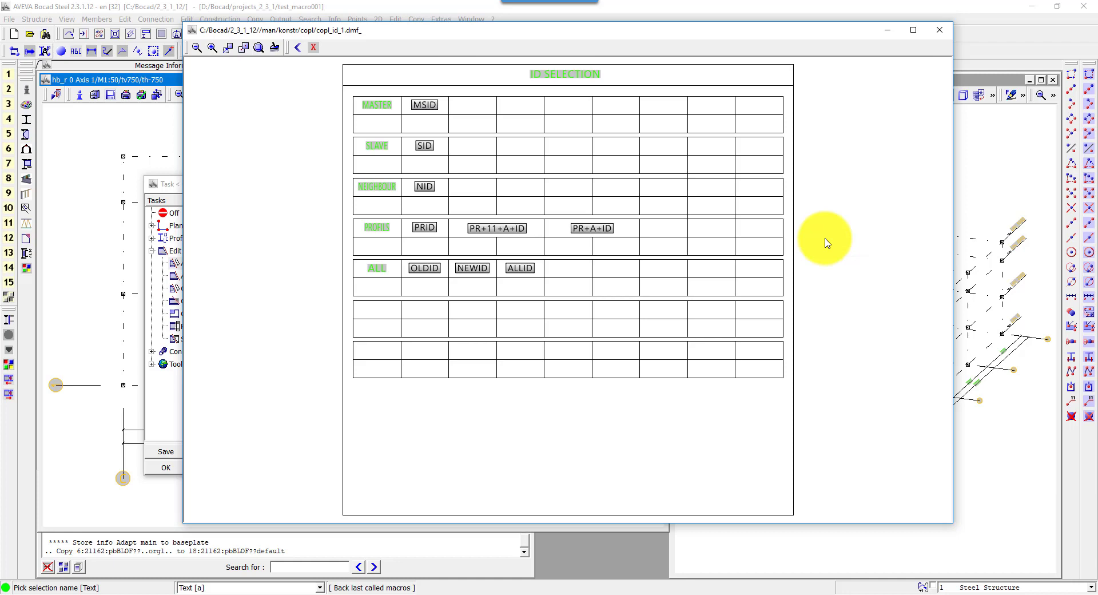
left_click(436, 228)
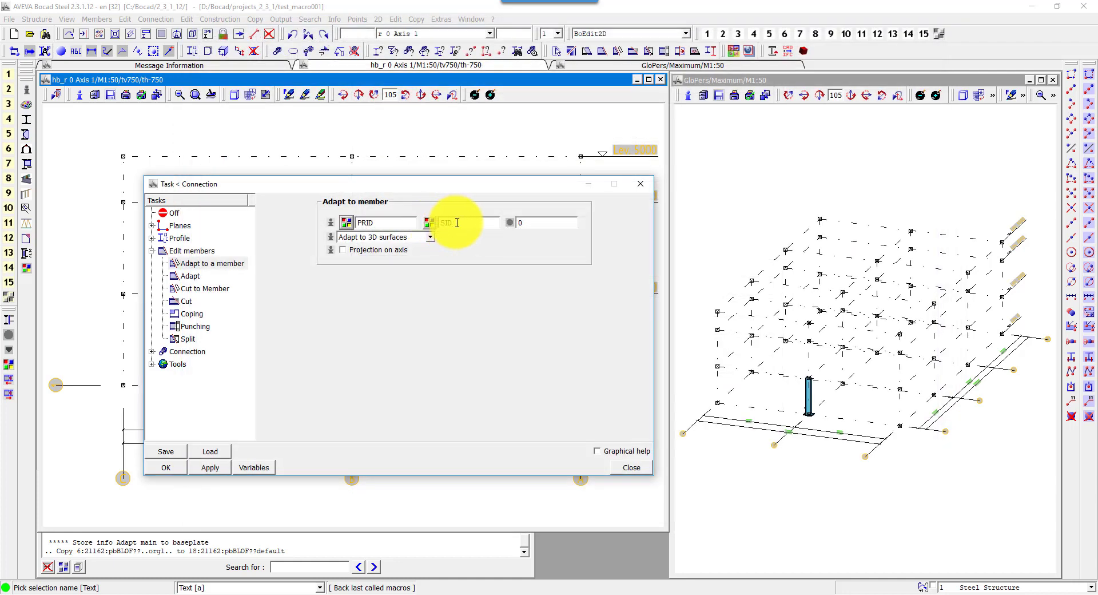
left_click(428, 223)
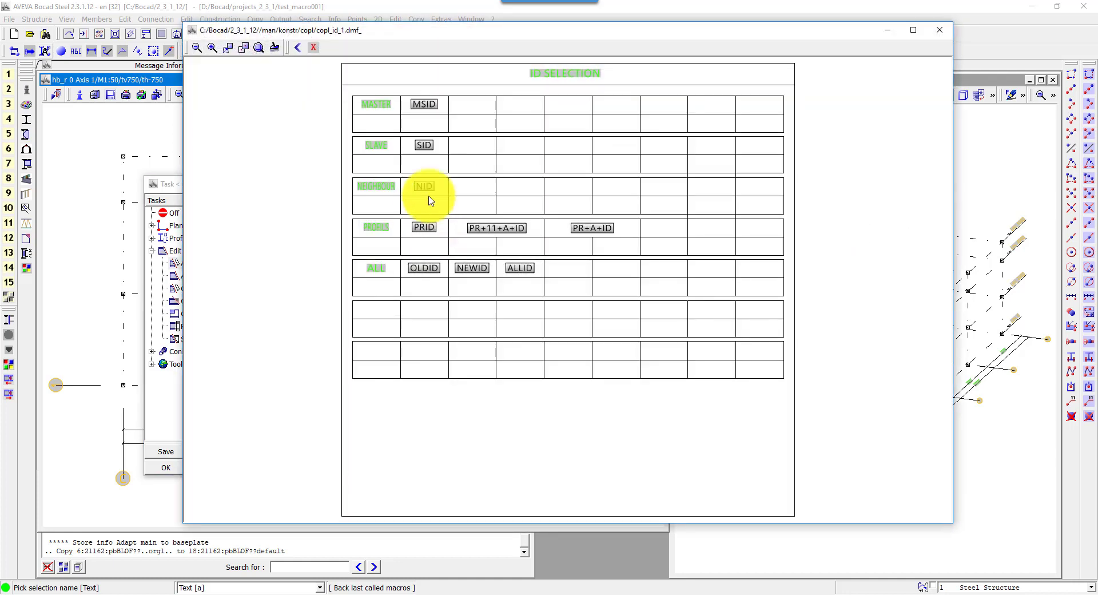
left_click(423, 104)
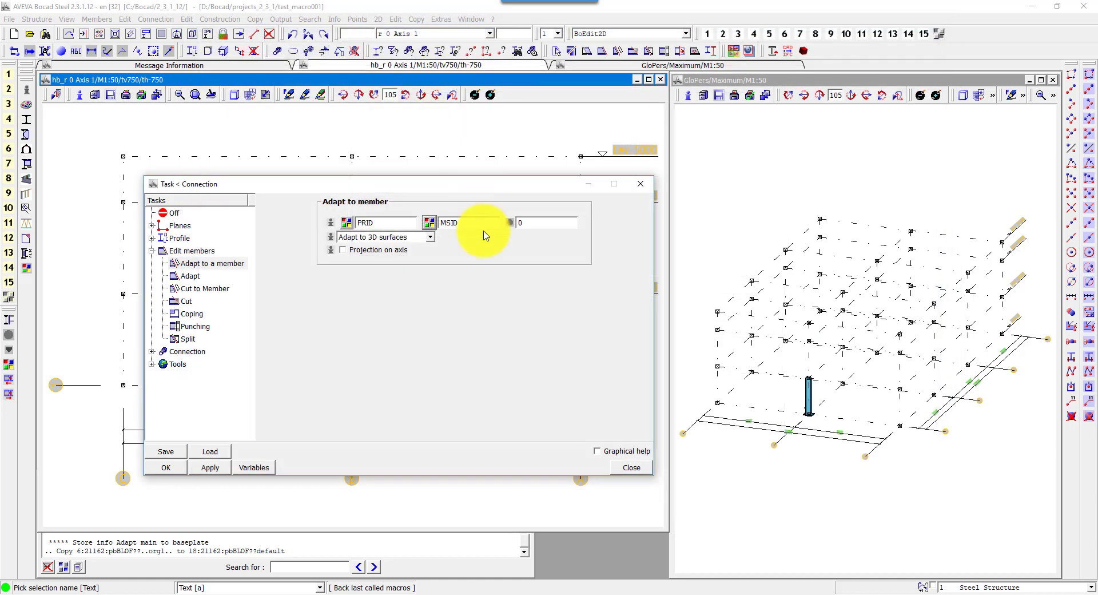
left_click(172, 467)
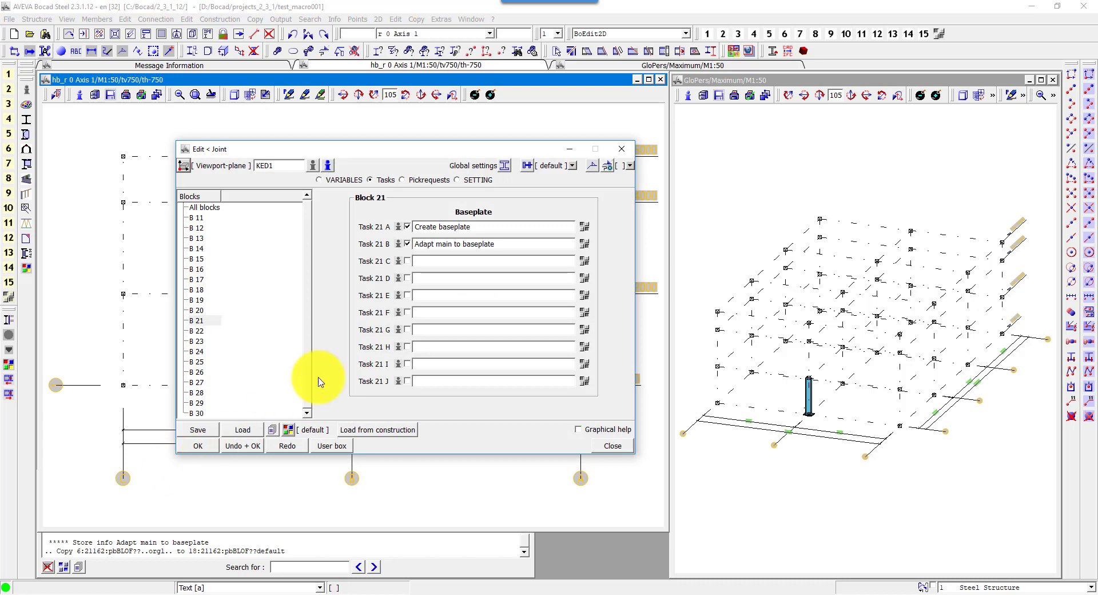
- Enable task 21 C 'Add holes into baseplate' and open its connection task types
left_click(406, 261)
type("Add holes")
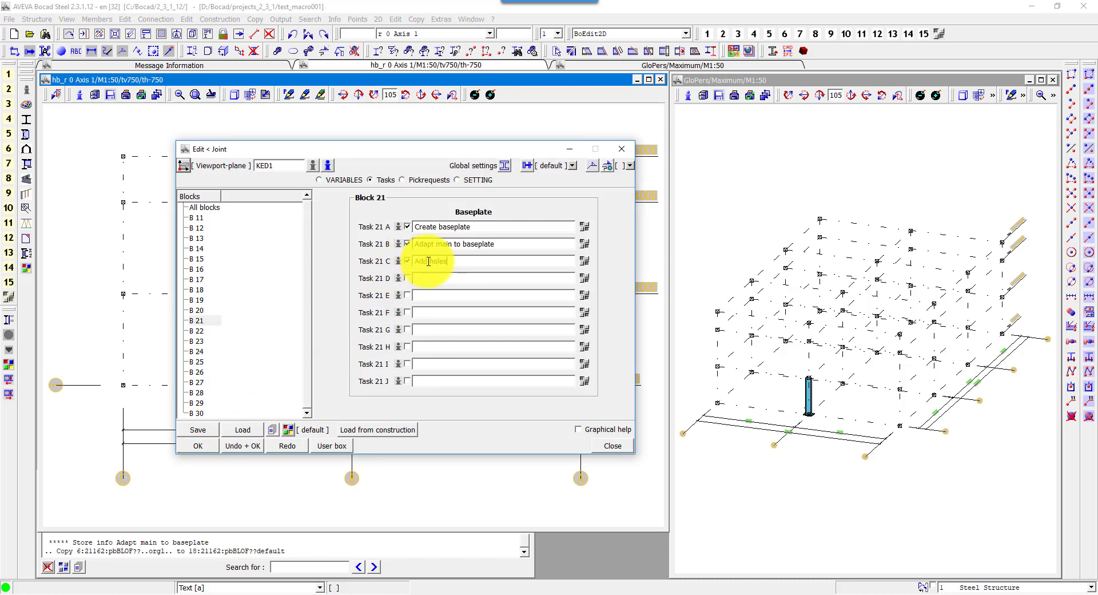
type("into baseplate")
left_click(584, 261)
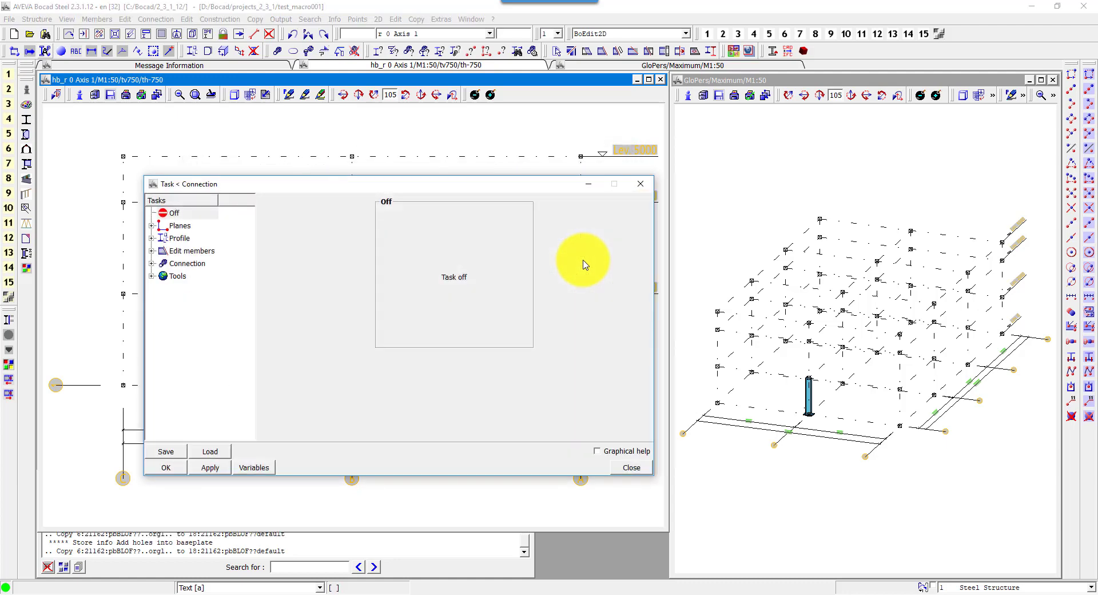
double_click(178, 266)
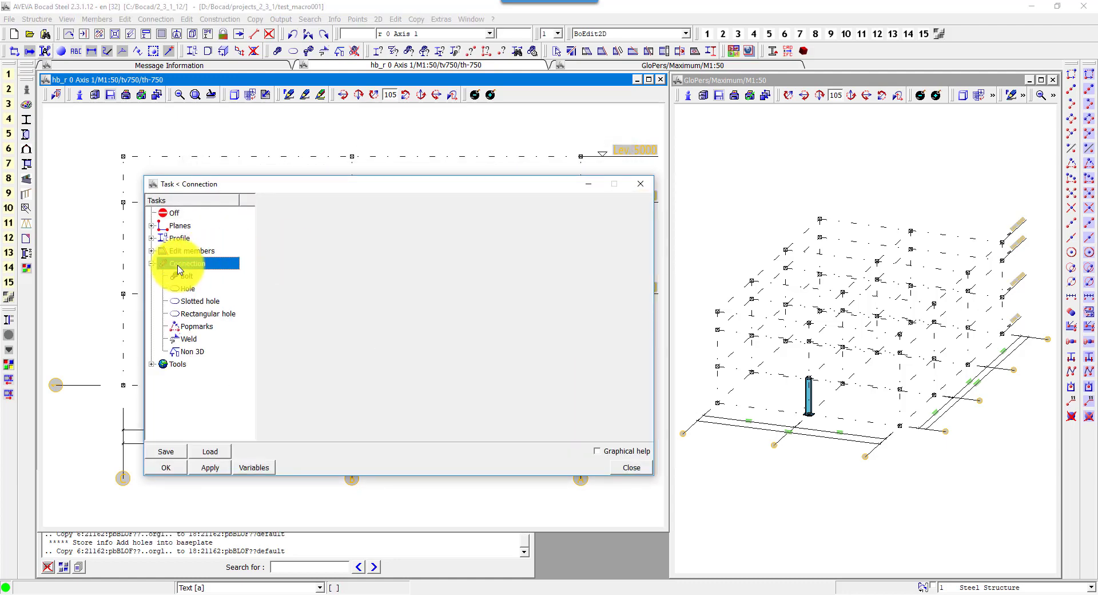
- Make task 21 C a Hole task using hole V18, checking the hole distance variables
left_click(191, 289)
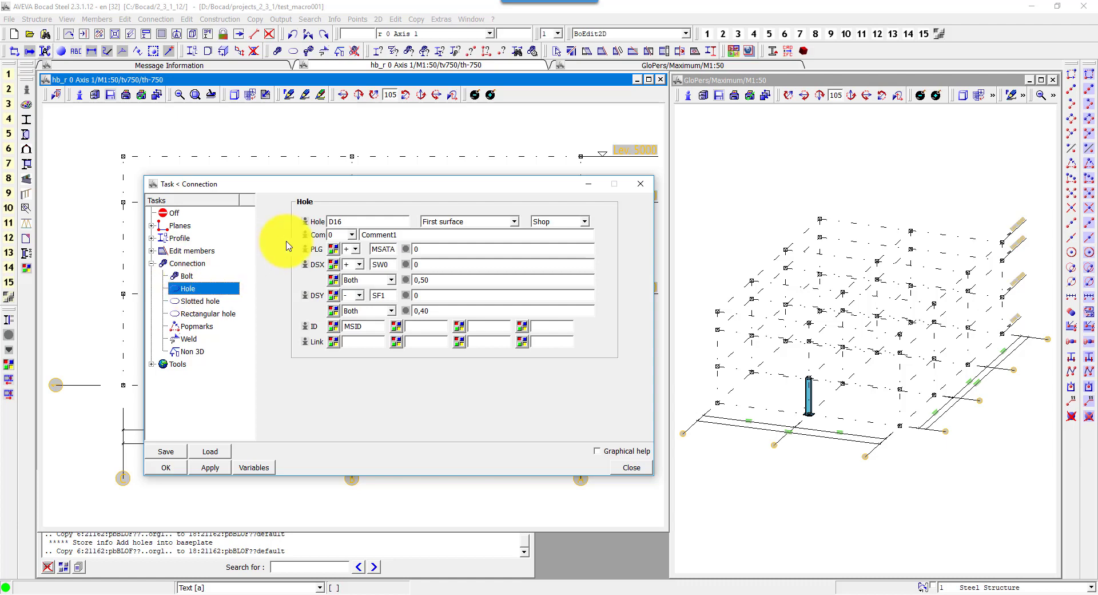
left_click(354, 222)
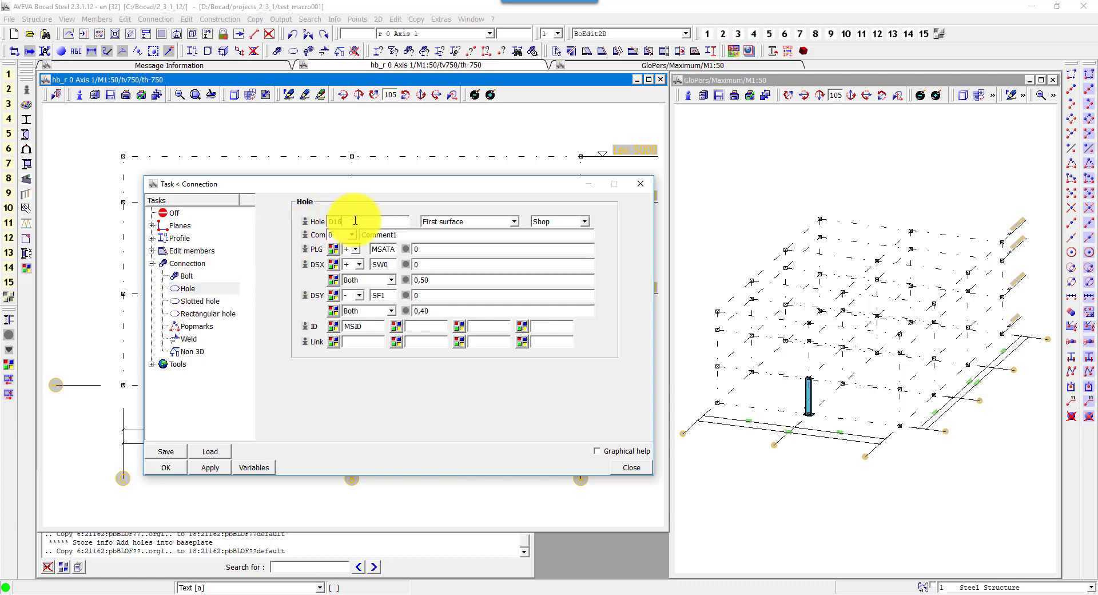
left_click(267, 469)
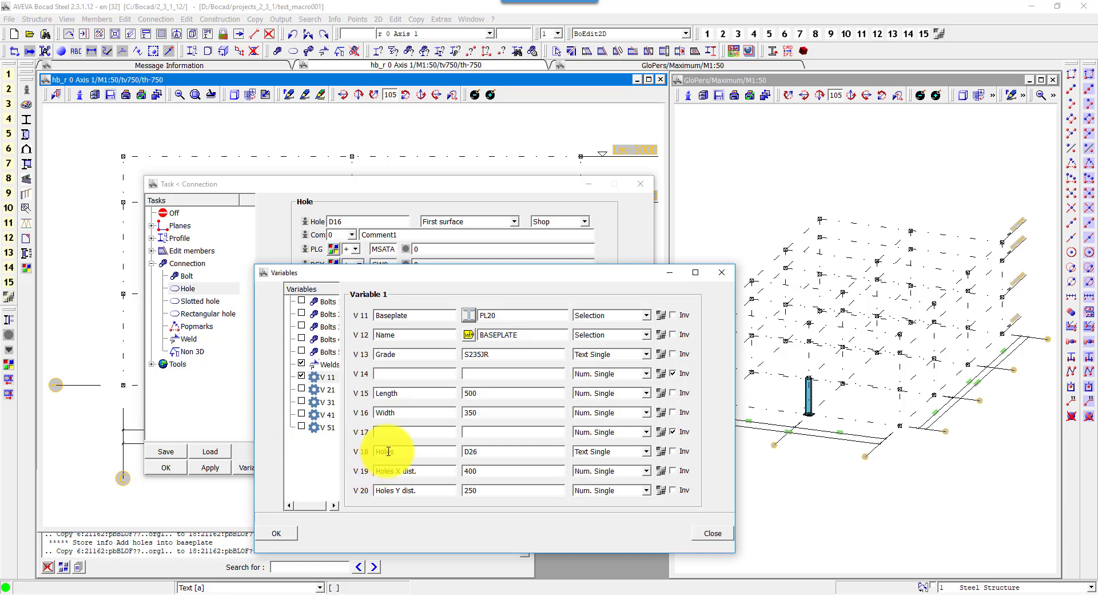
left_click(425, 470)
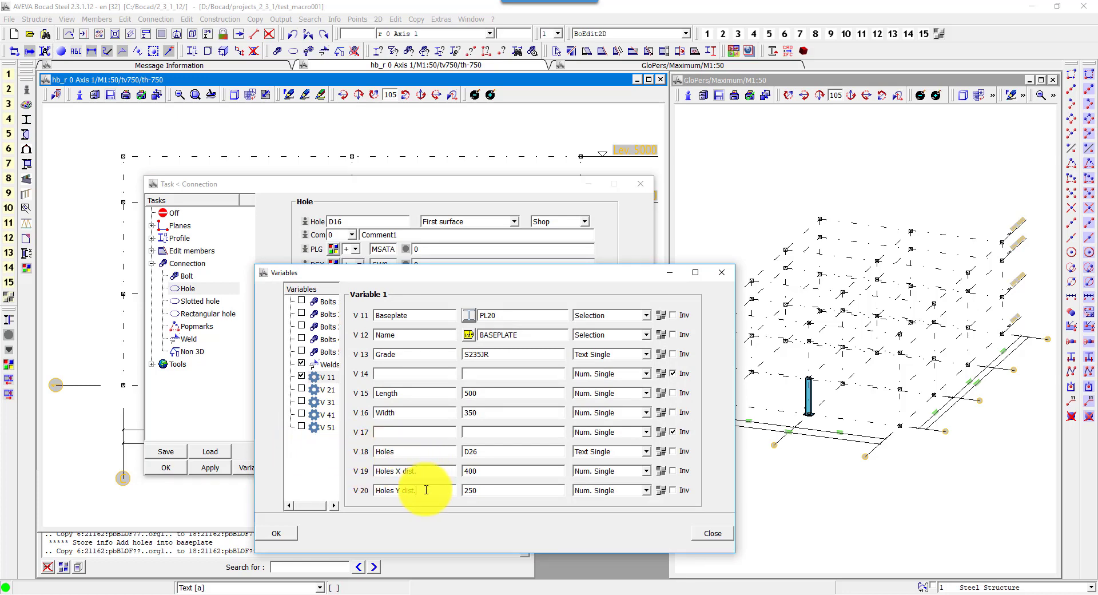
left_click(291, 534)
type("V18")
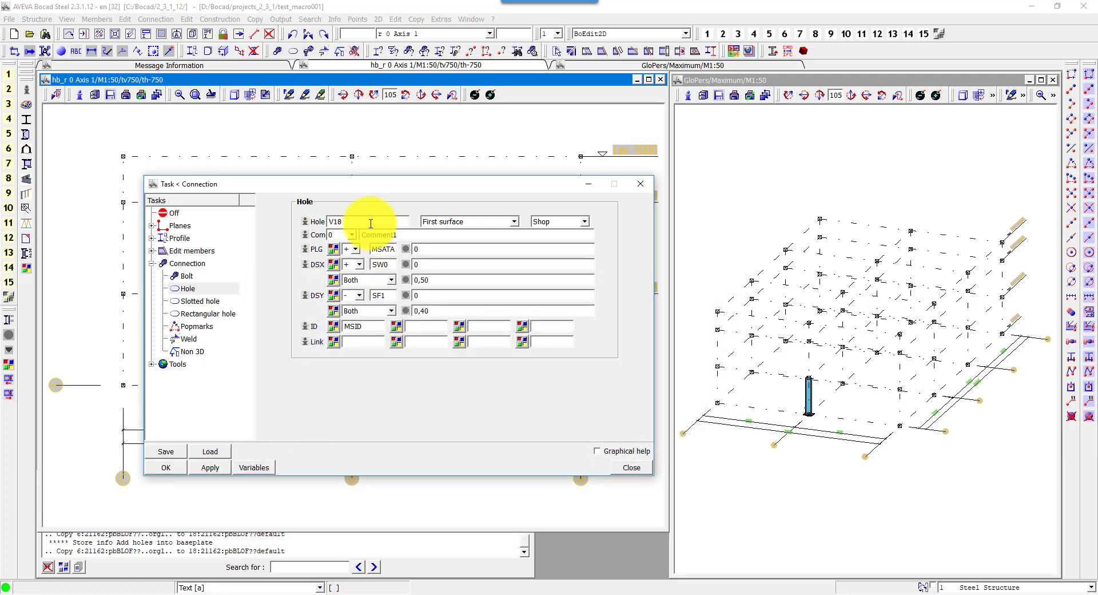
- Set reference plane PTSR, MSW0 for X and MSF0 for Y with a plus sign
left_click(334, 250)
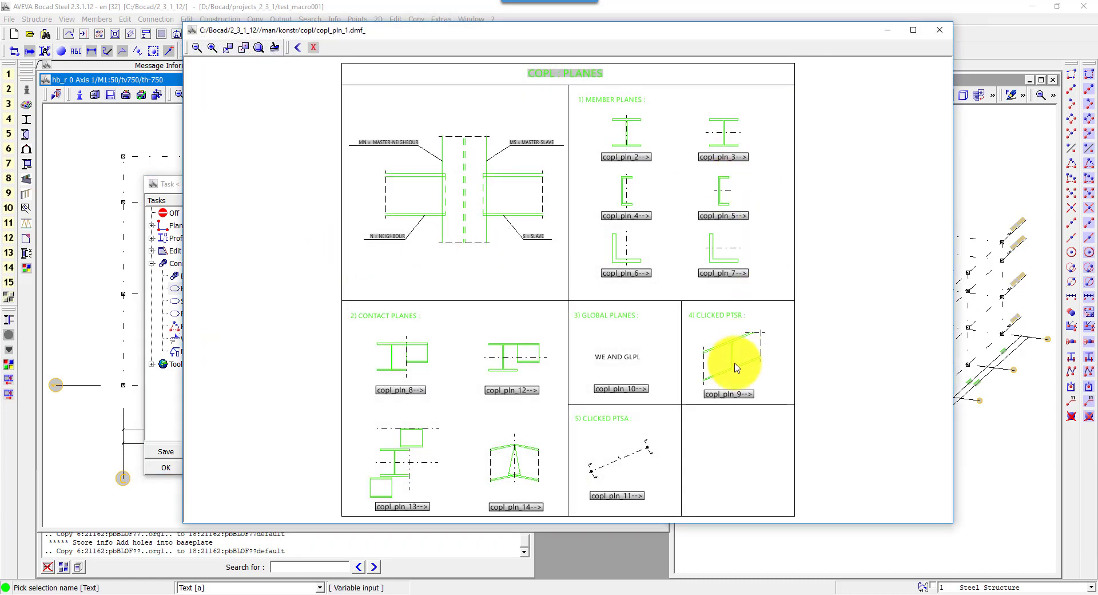
left_click(729, 393)
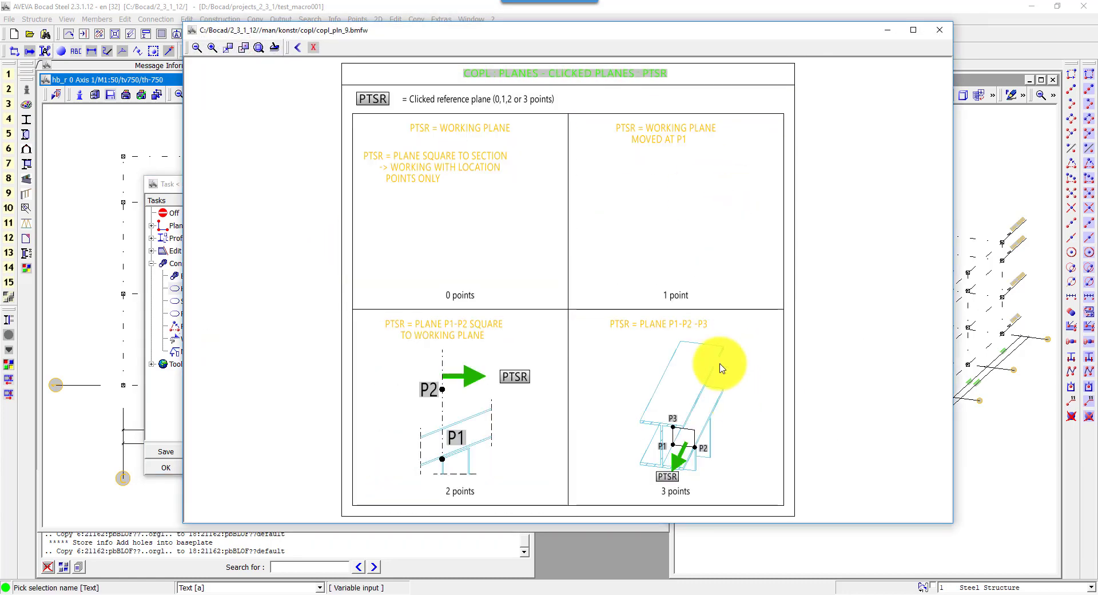
left_click(382, 101)
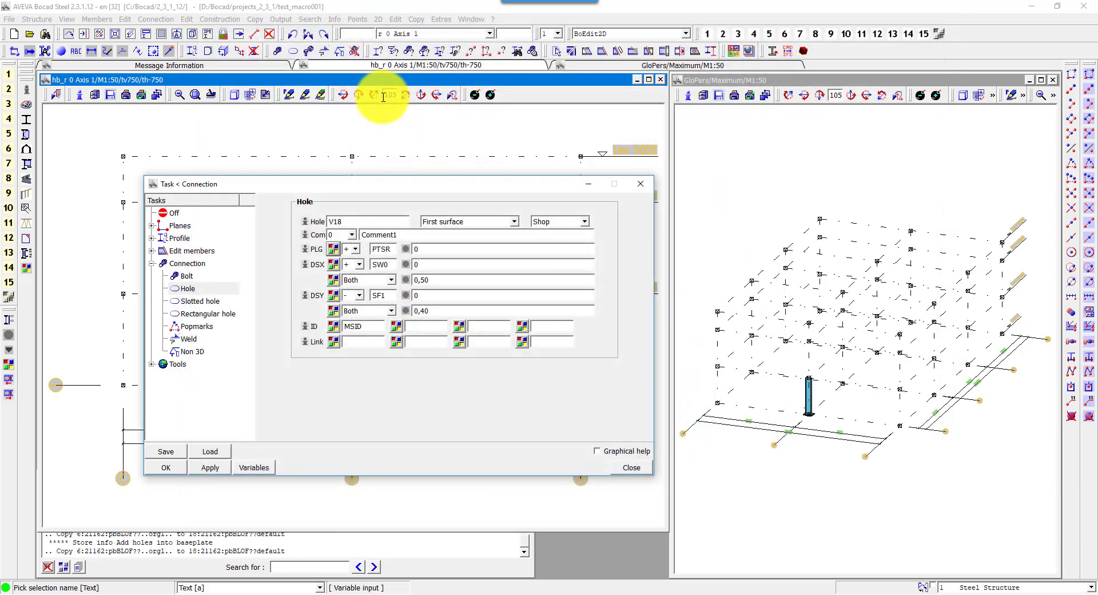
left_click(335, 264)
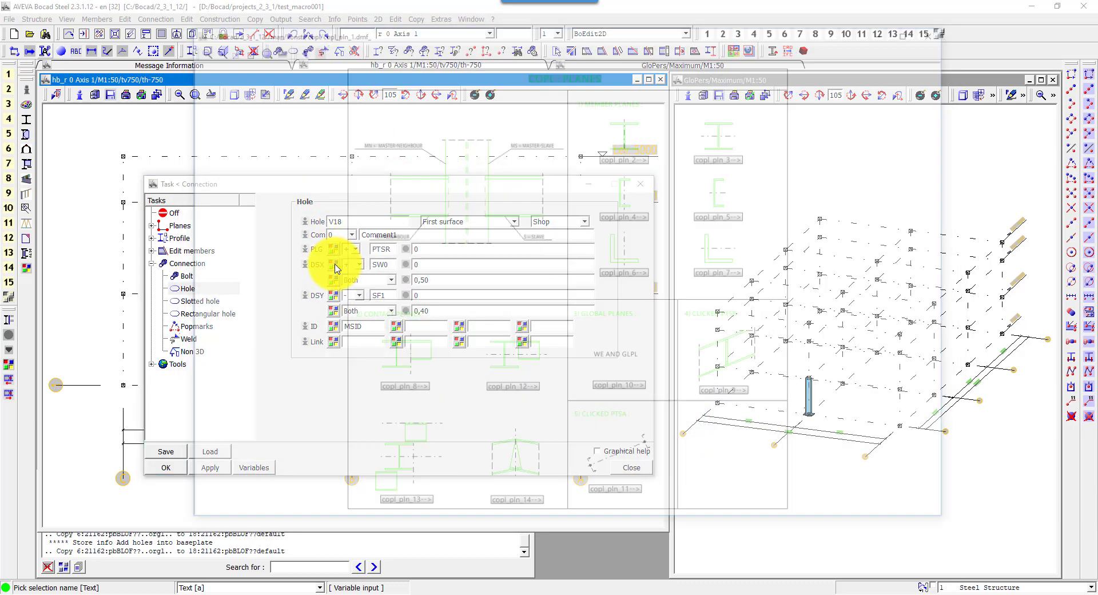
left_click(629, 159)
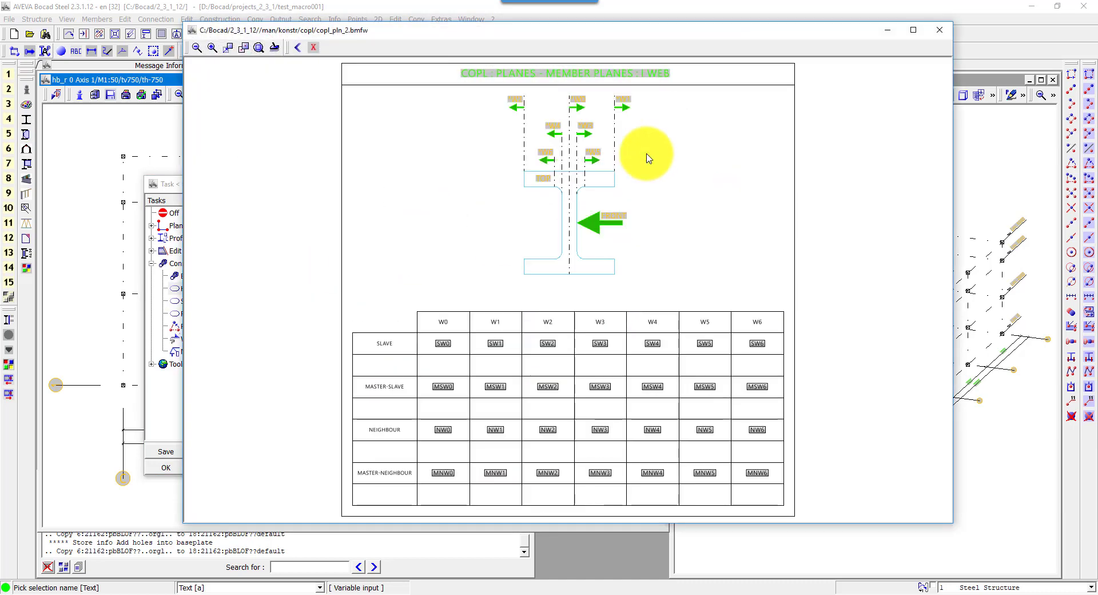
left_click(445, 384)
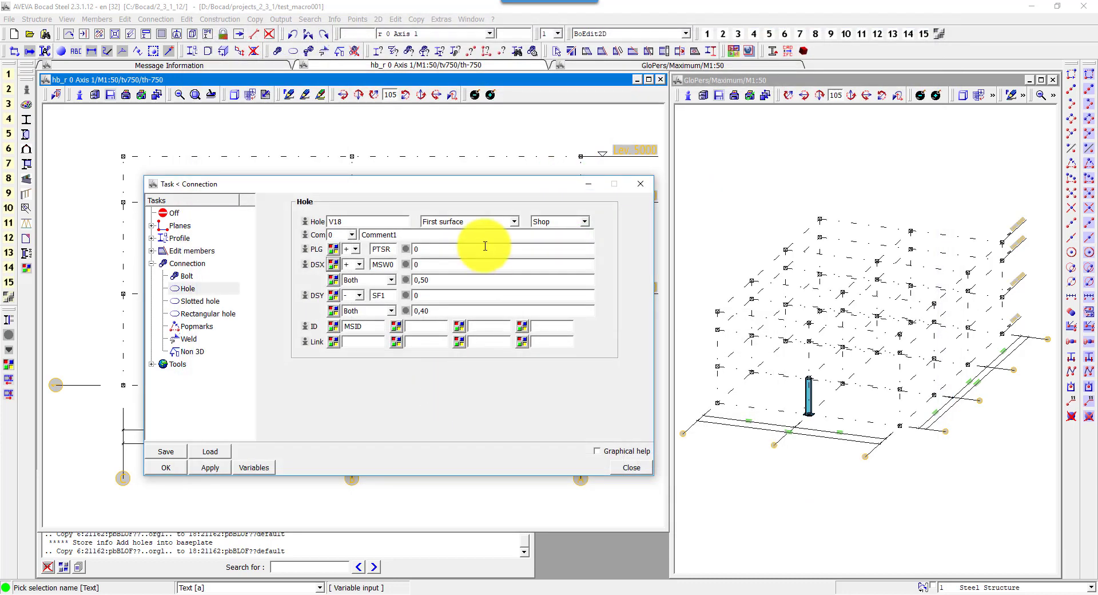
left_click(333, 295)
left_click(720, 155)
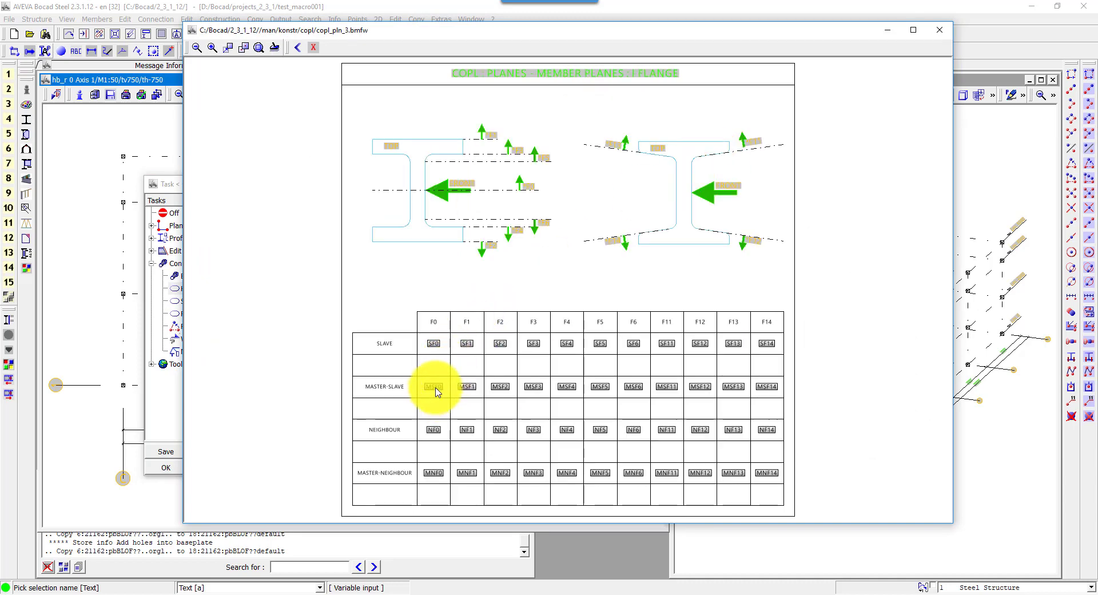
left_click(435, 389)
left_click(359, 295)
left_click(356, 306)
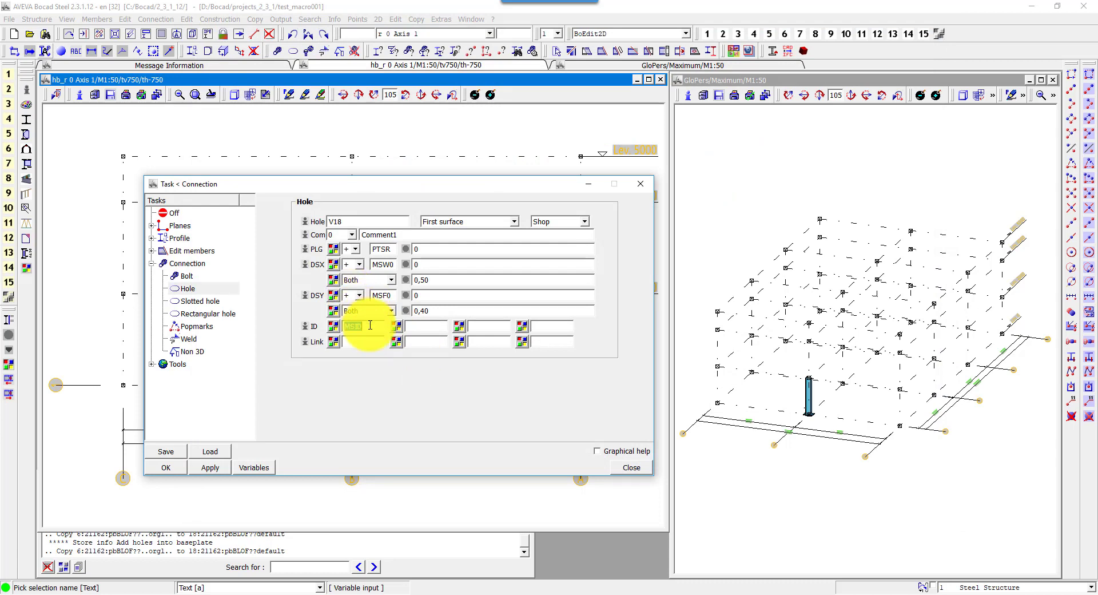
- Set member ID PRID and hole spacings V20/2,-V20/2 and V19/2,-V19/2
type("PR")
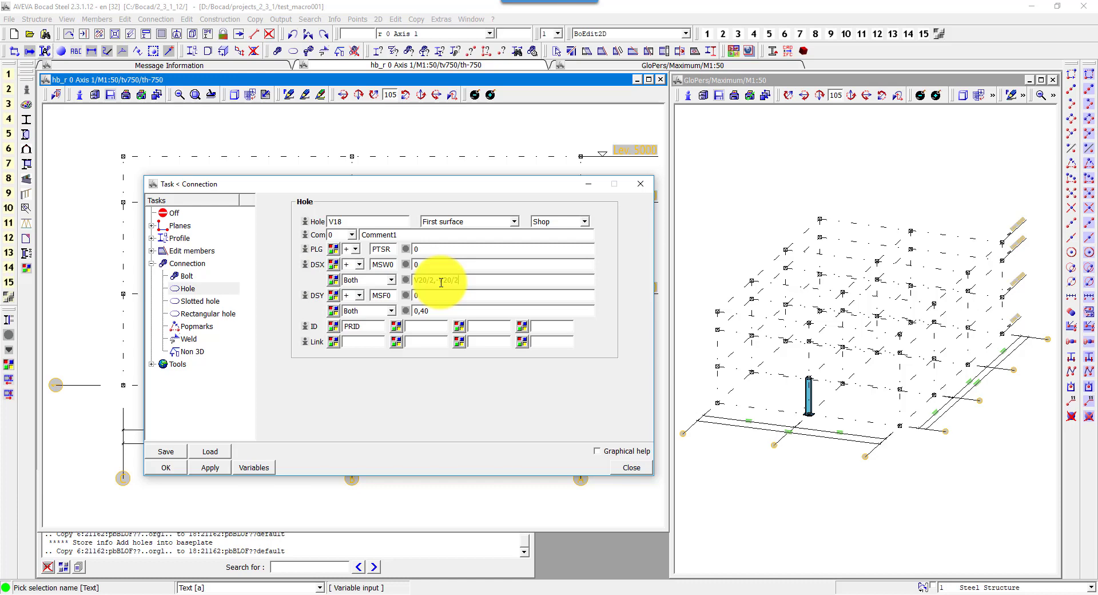
left_click(266, 468)
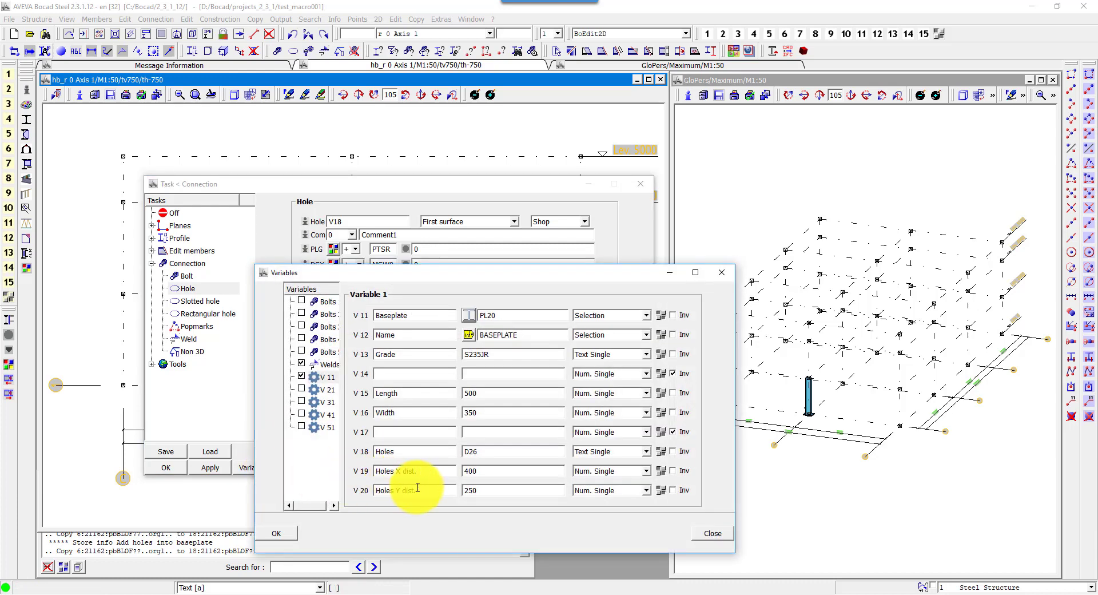
left_click_drag(416, 490, 362, 490)
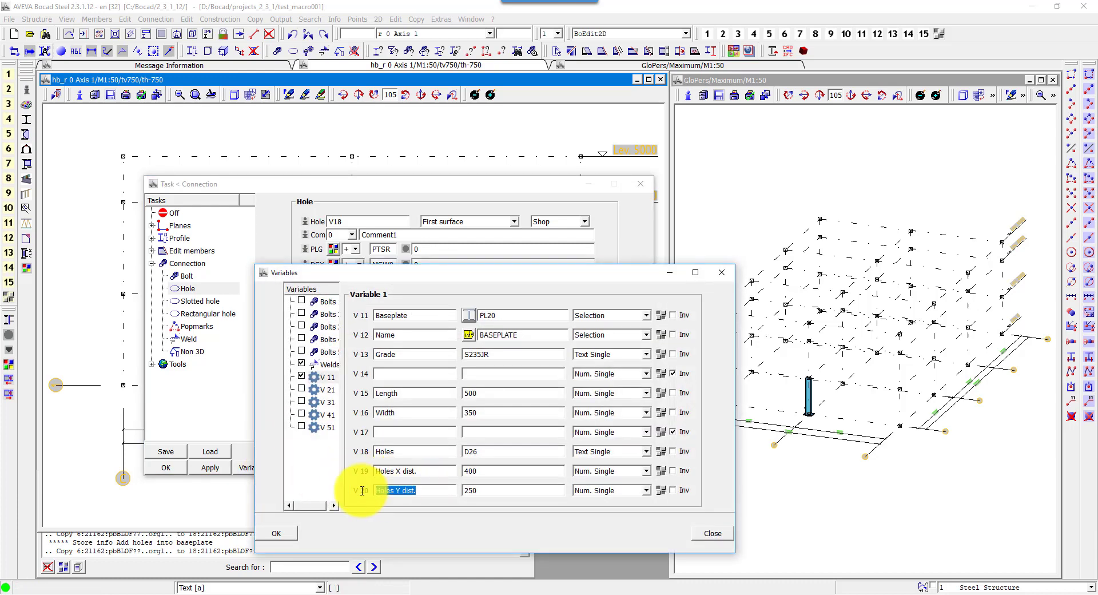
left_click(280, 532)
double_click(439, 312)
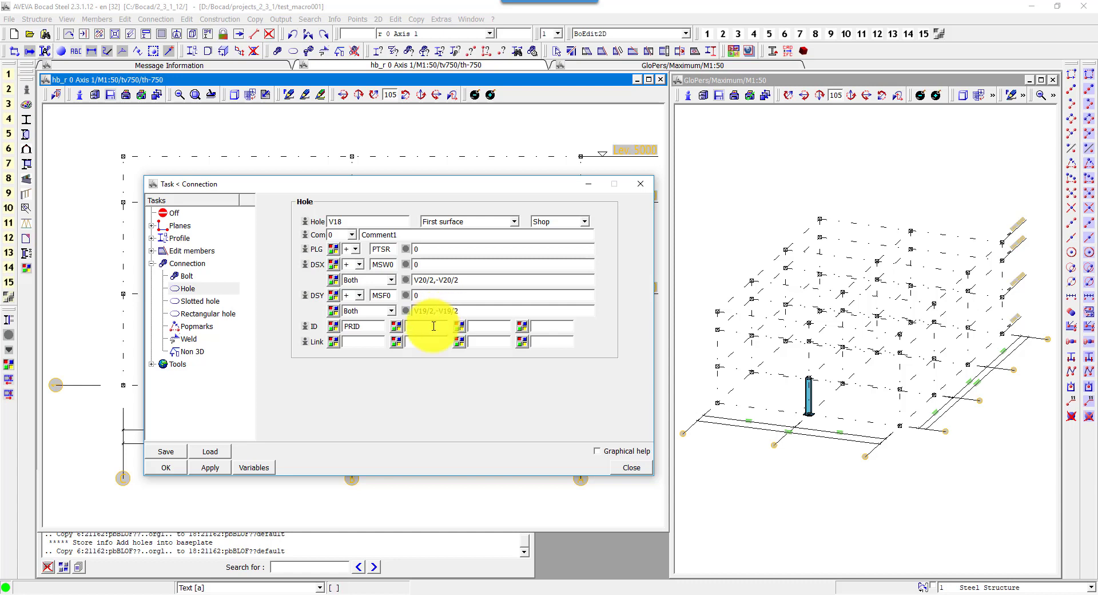
- Confirm the hole task and make task 21 I a Weld task
left_click(177, 472)
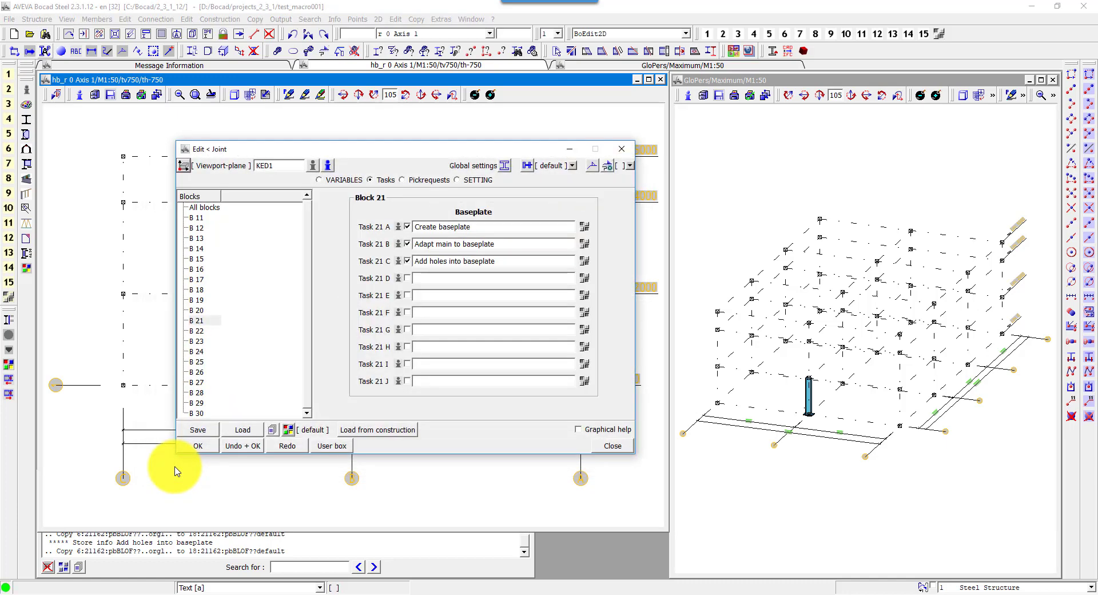
left_click(408, 364)
type("Weld baseplate")
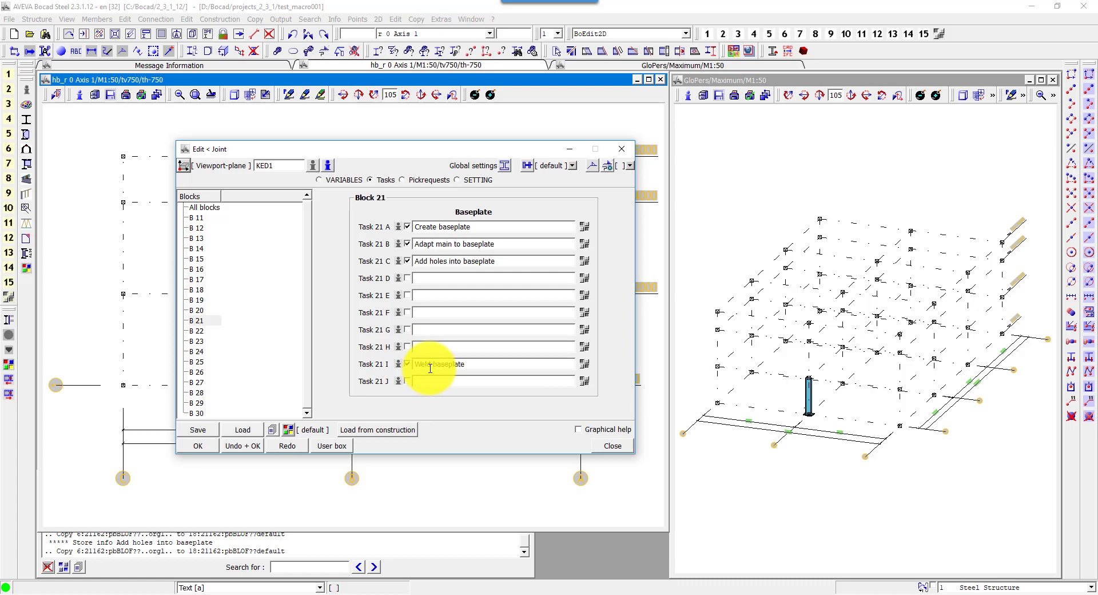
left_click(584, 367)
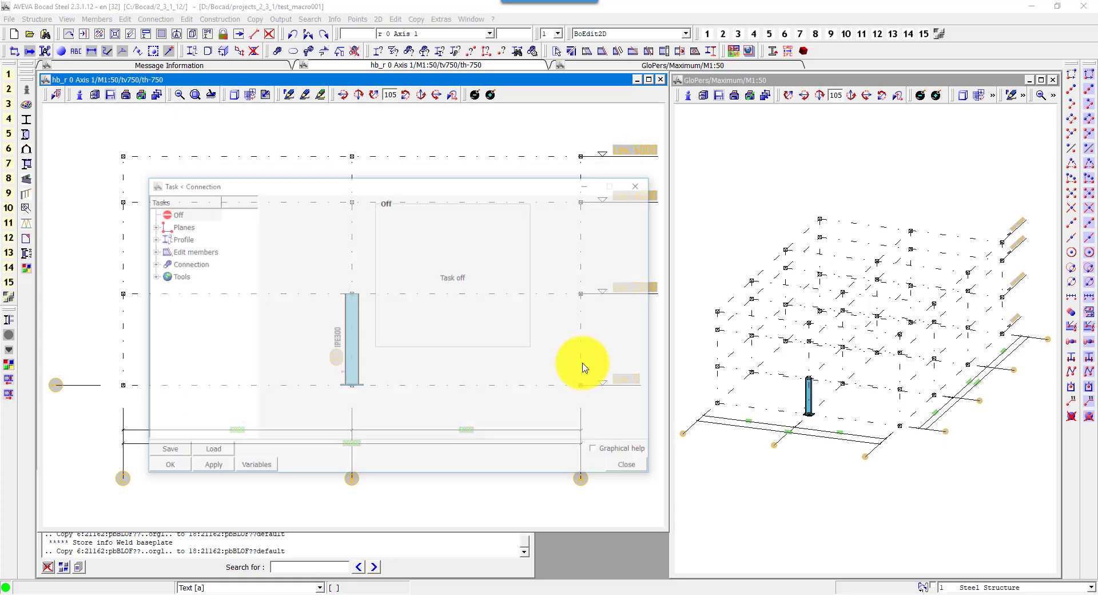
double_click(193, 261)
left_click(190, 339)
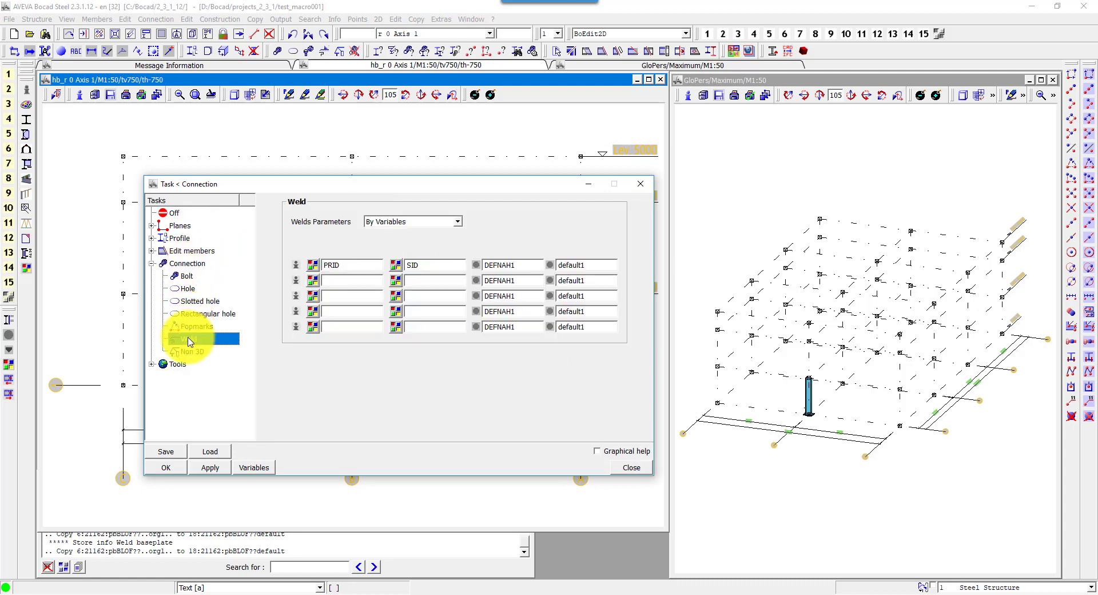
- Take weld parameters from settings and weld PRID to MSID, then confirm
left_click(392, 221)
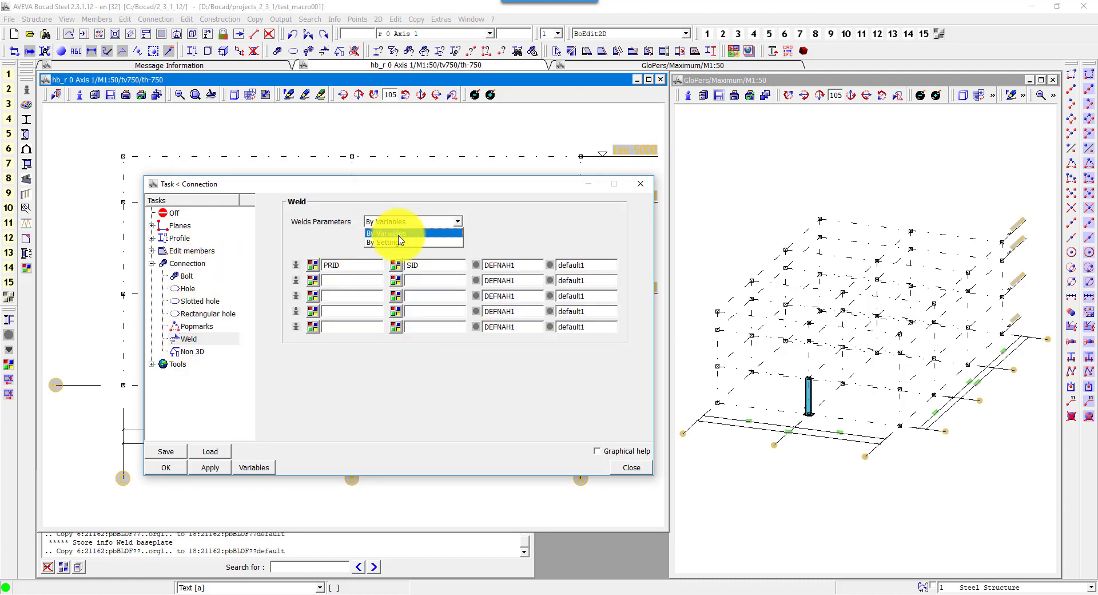
left_click(401, 242)
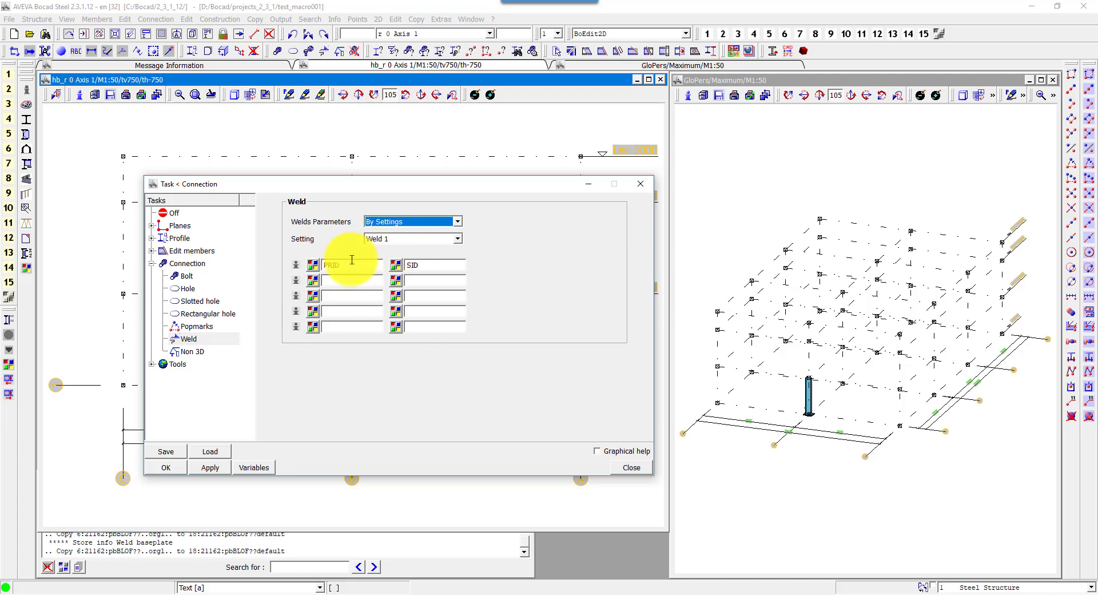
left_click_drag(333, 264, 347, 266)
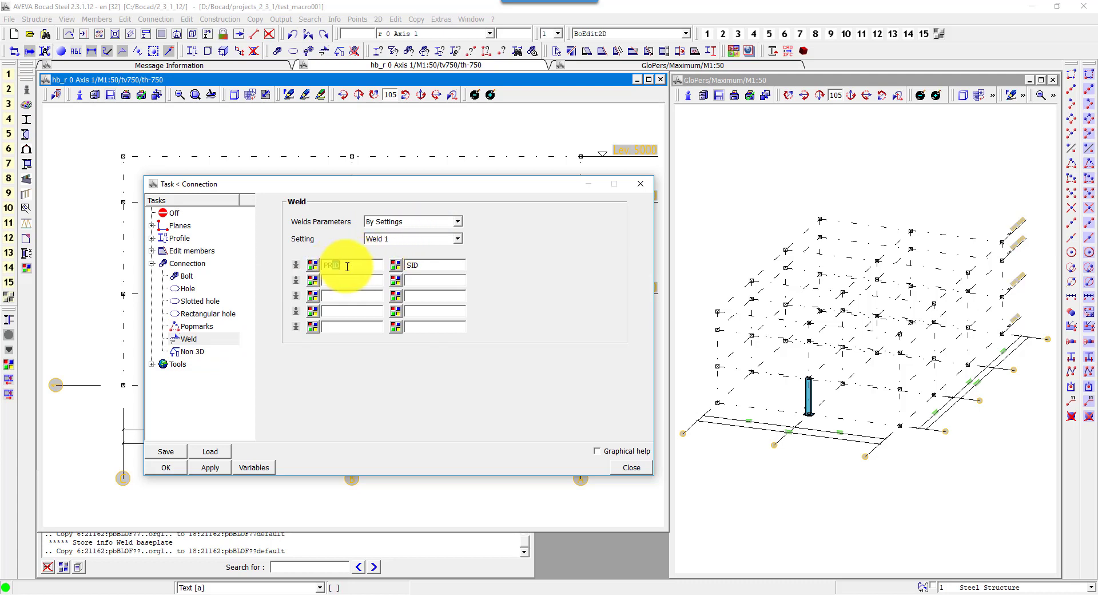
left_click(408, 264)
type("MSID")
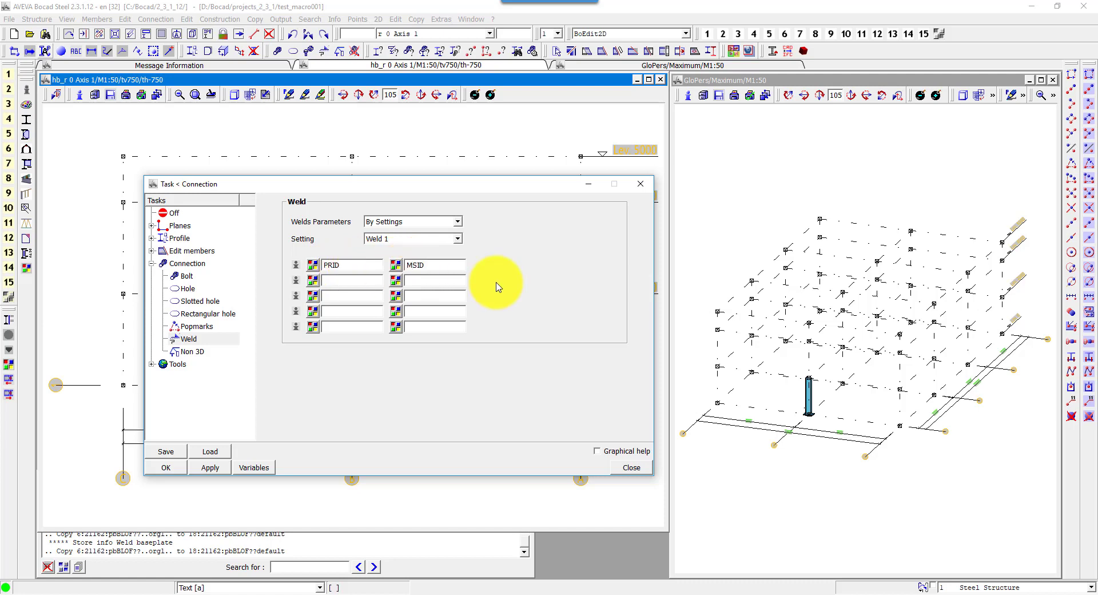
left_click(177, 467)
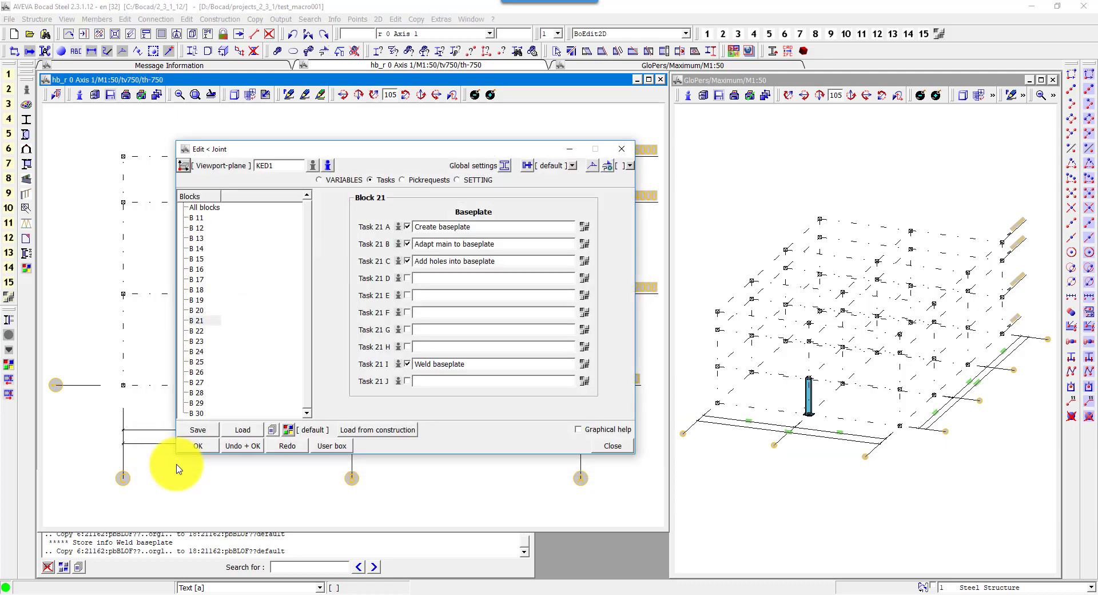
- Undo the old KED1 joint and rerun it on the IPE300 column, regenerating the four-hole baseplate
left_click(205, 208)
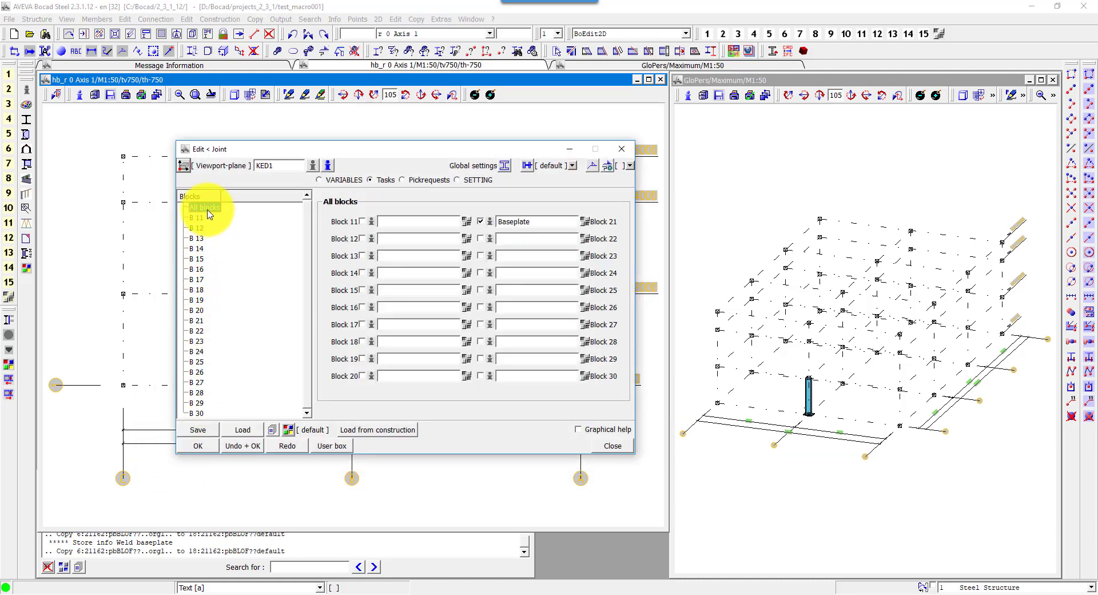
left_click(292, 34)
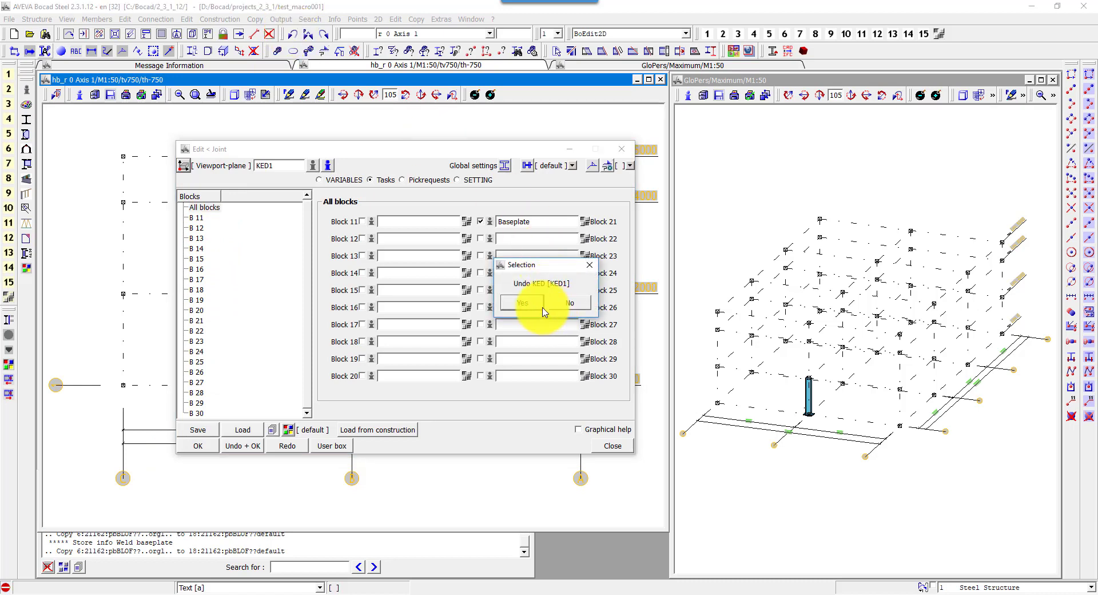
left_click(541, 305)
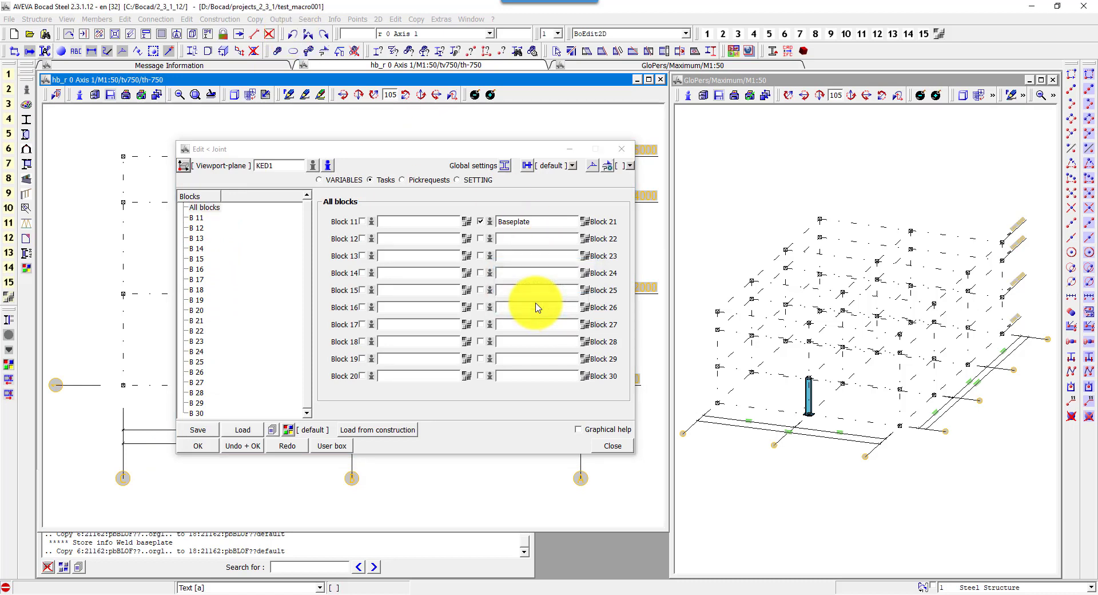
left_click(198, 445)
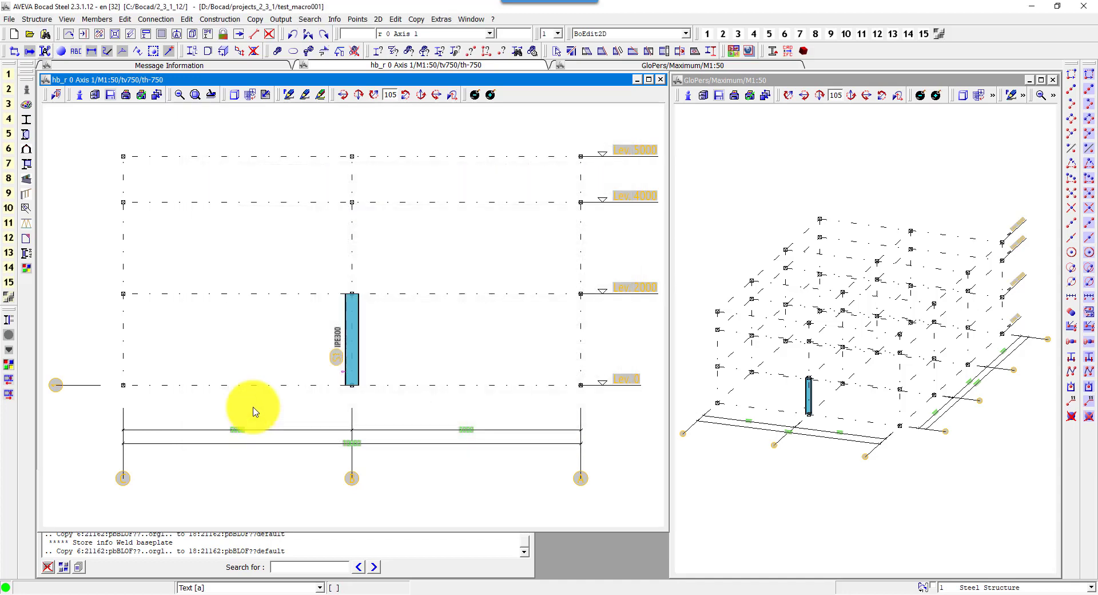
left_click(358, 384)
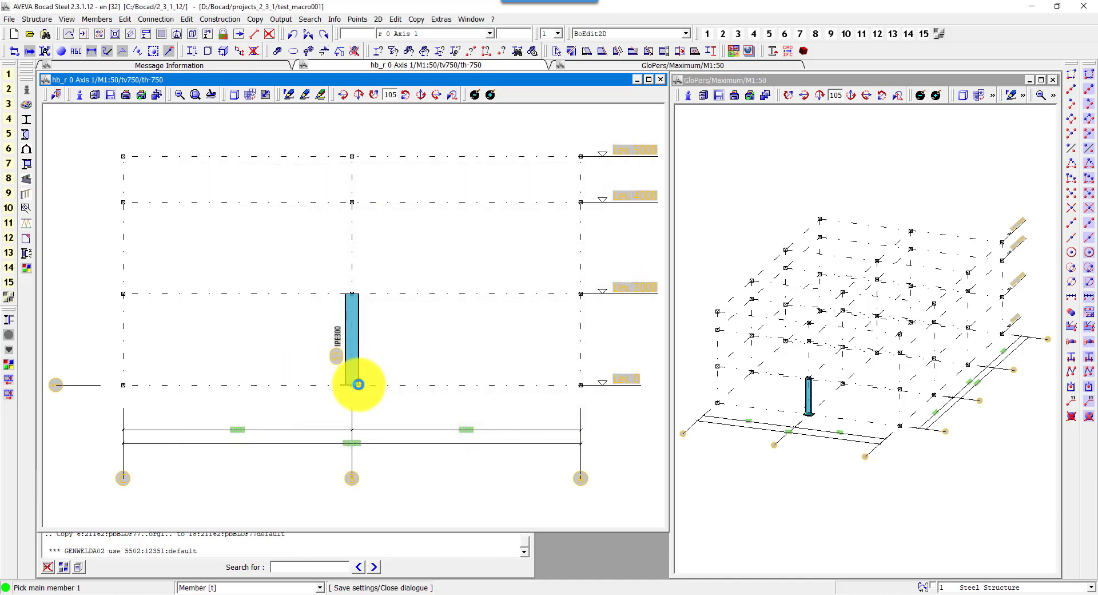
left_click_drag(773, 383, 821, 430)
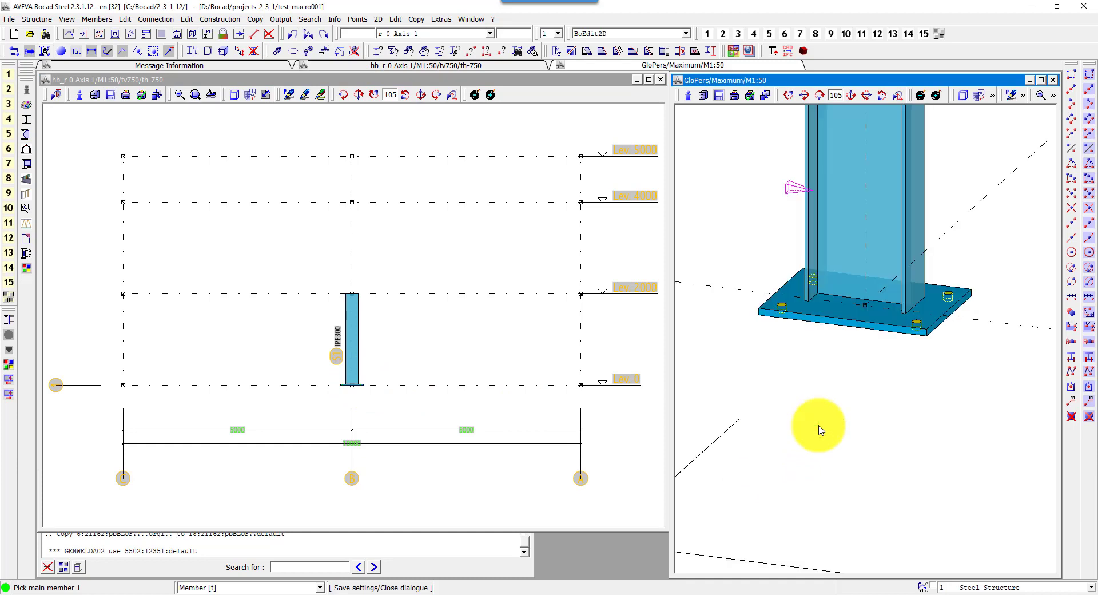
left_click(115, 35)
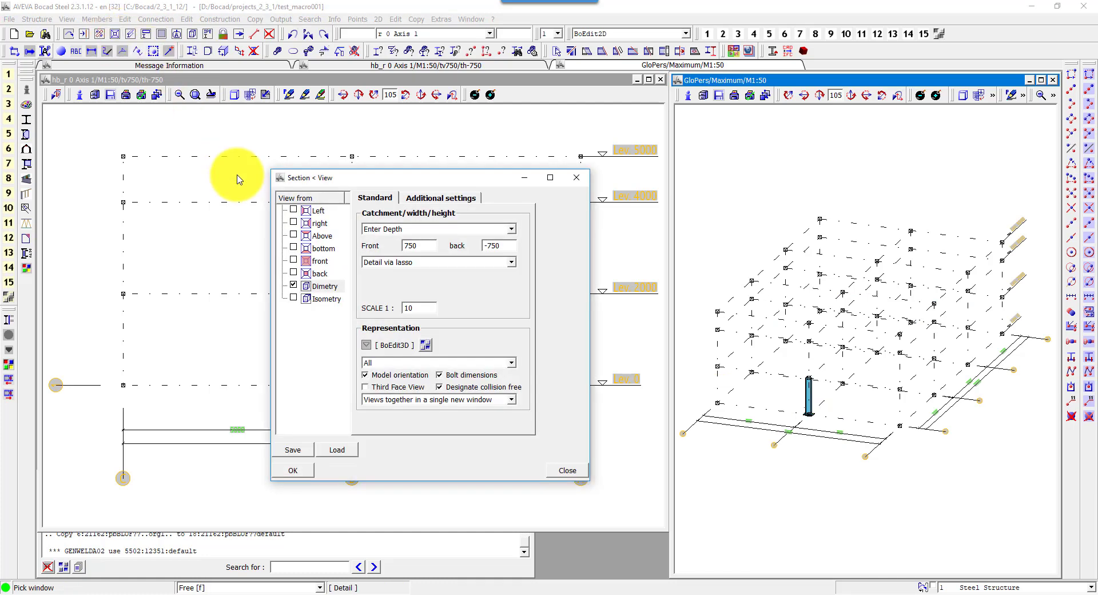
left_click(294, 235)
left_click(294, 284)
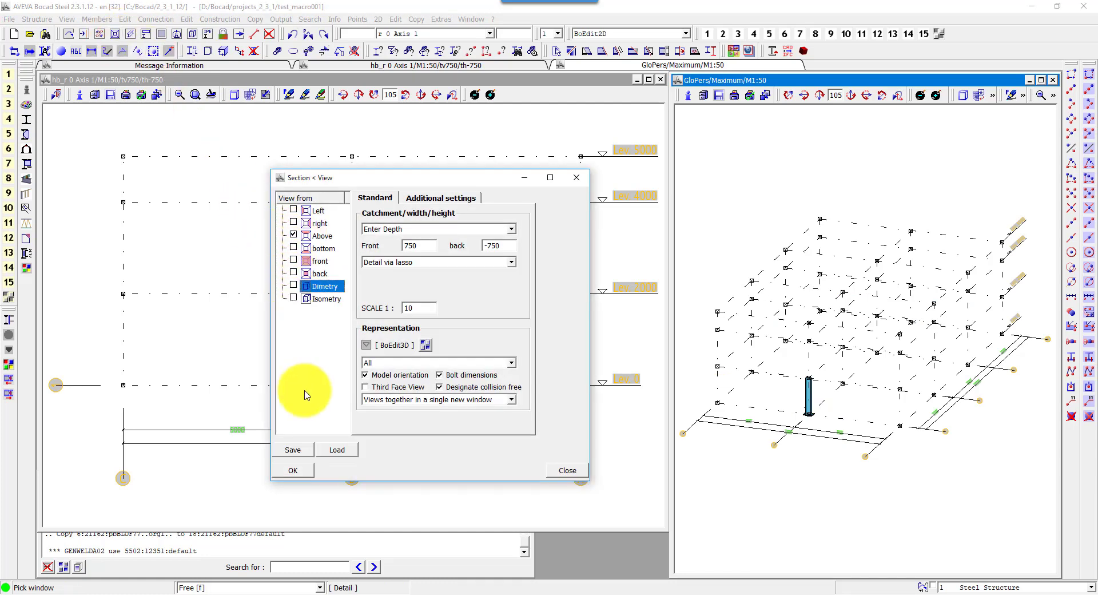
left_click(292, 469)
left_click(355, 384)
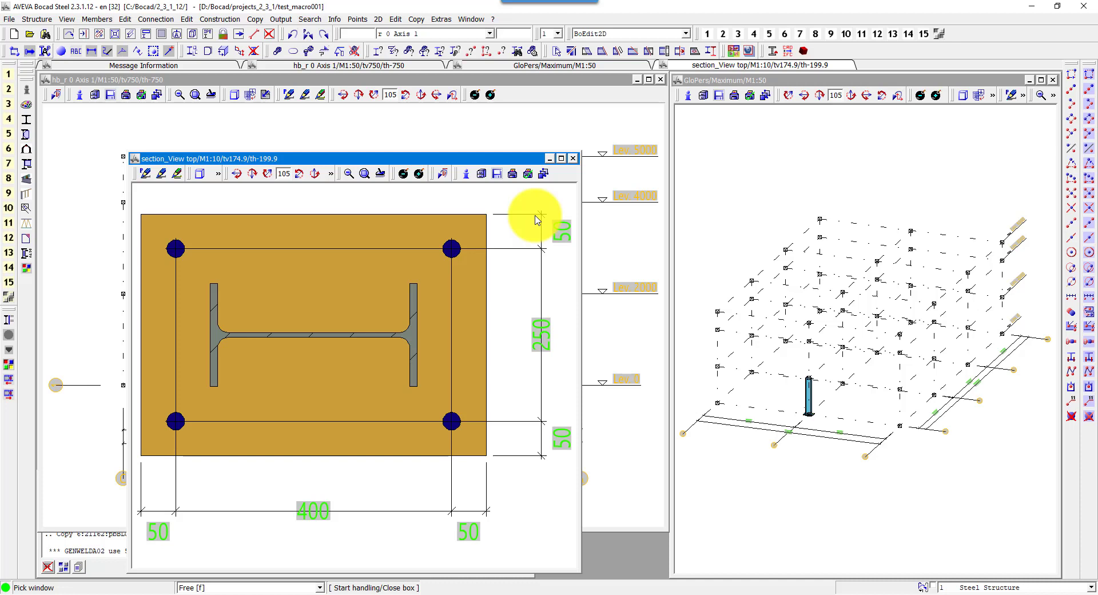
left_click(574, 160)
left_click(550, 306)
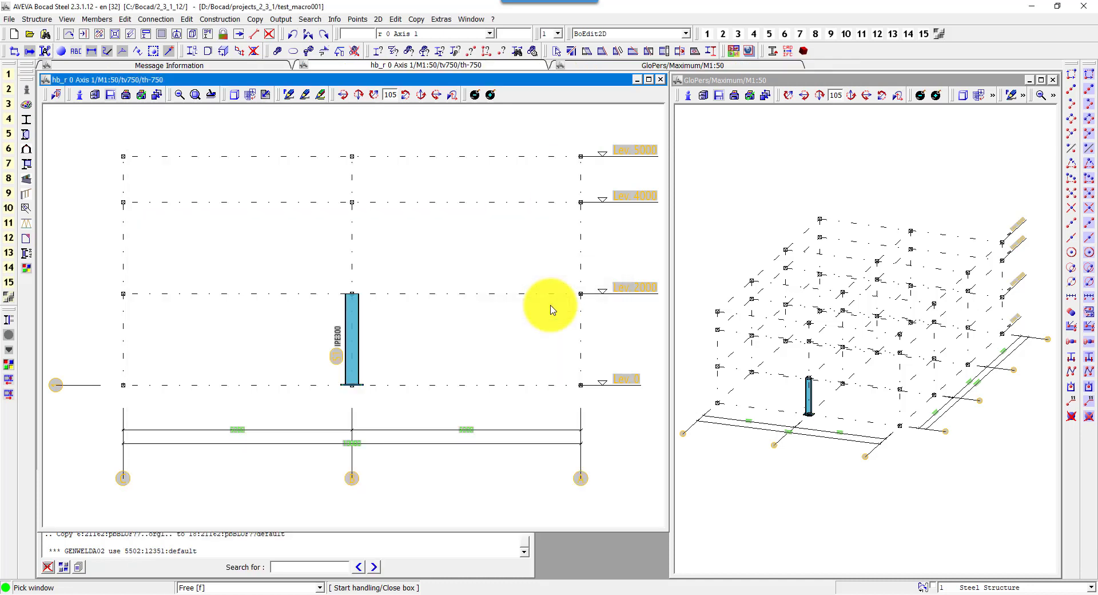
- Save the KED1 variables as client configuration 'default' and reapply the joint
left_click(9, 334)
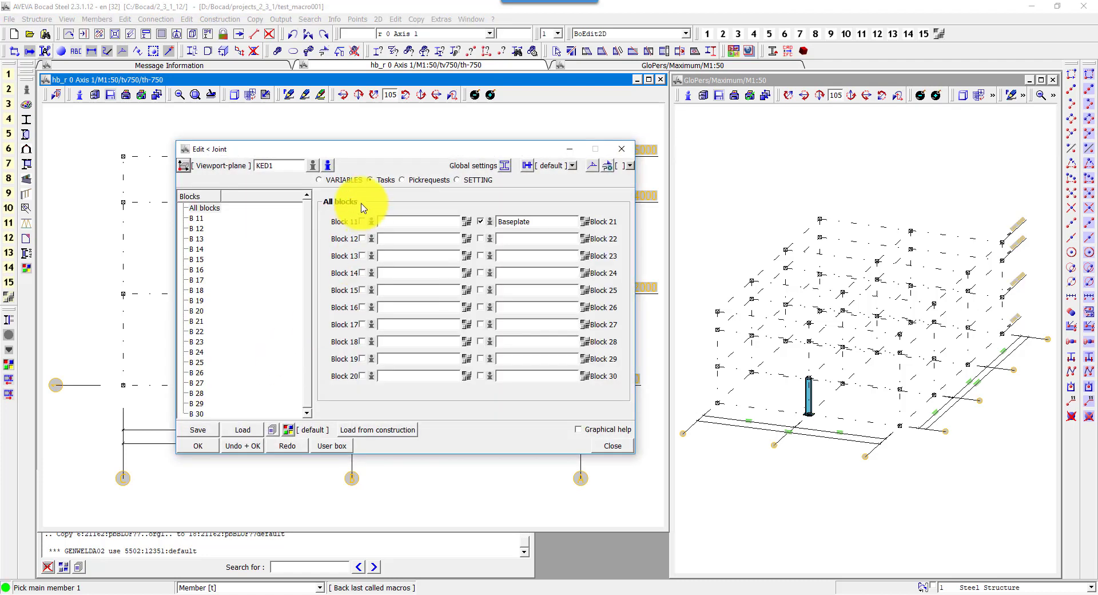
left_click(349, 181)
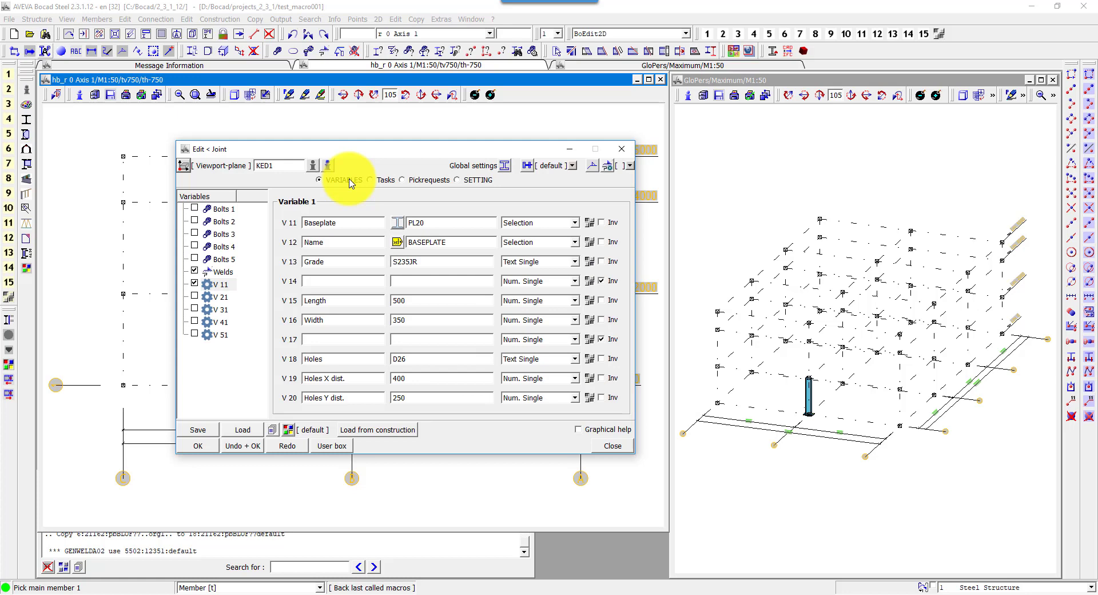
left_click(198, 429)
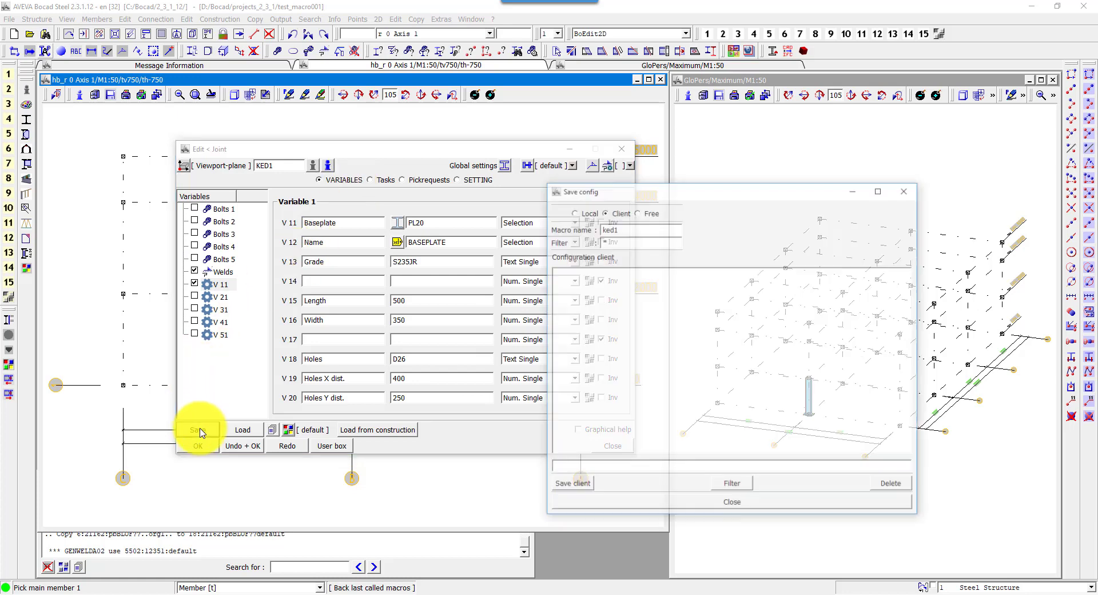
left_click(602, 467)
type("default")
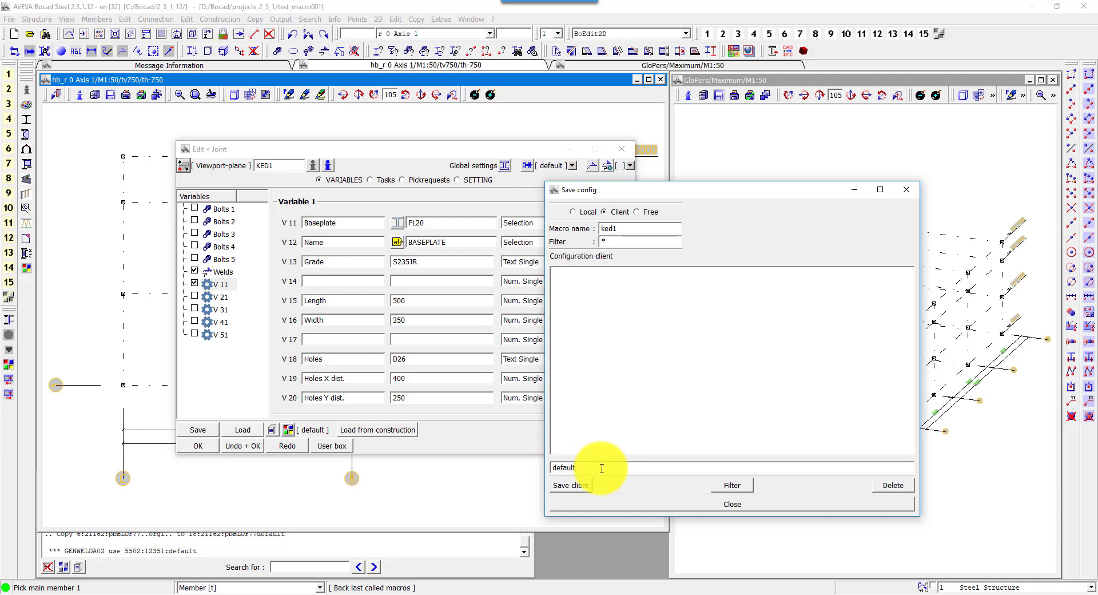
left_click(593, 484)
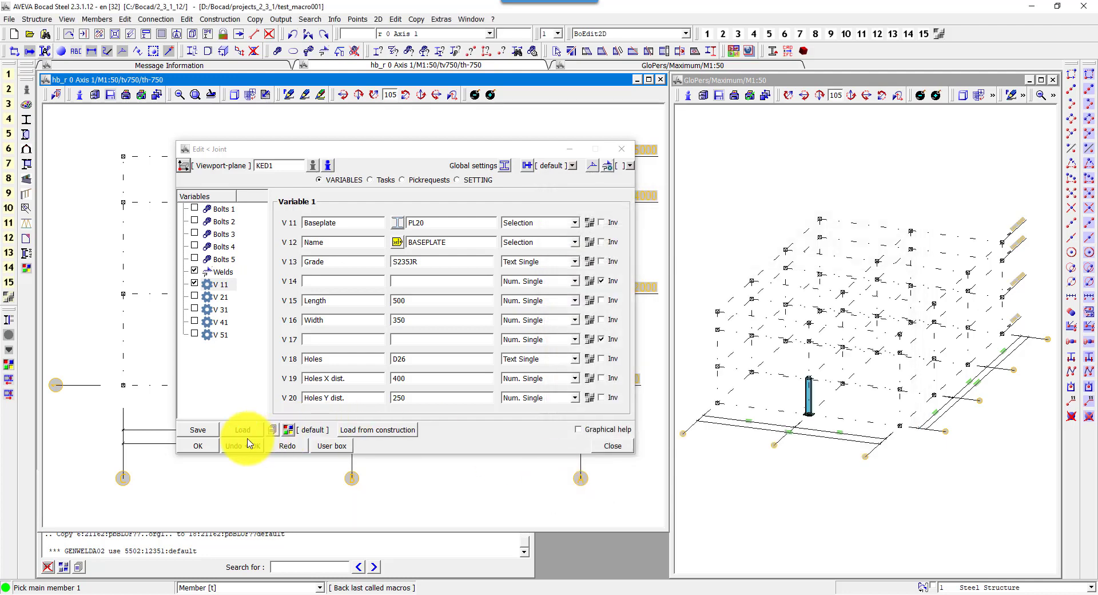
left_click(200, 445)
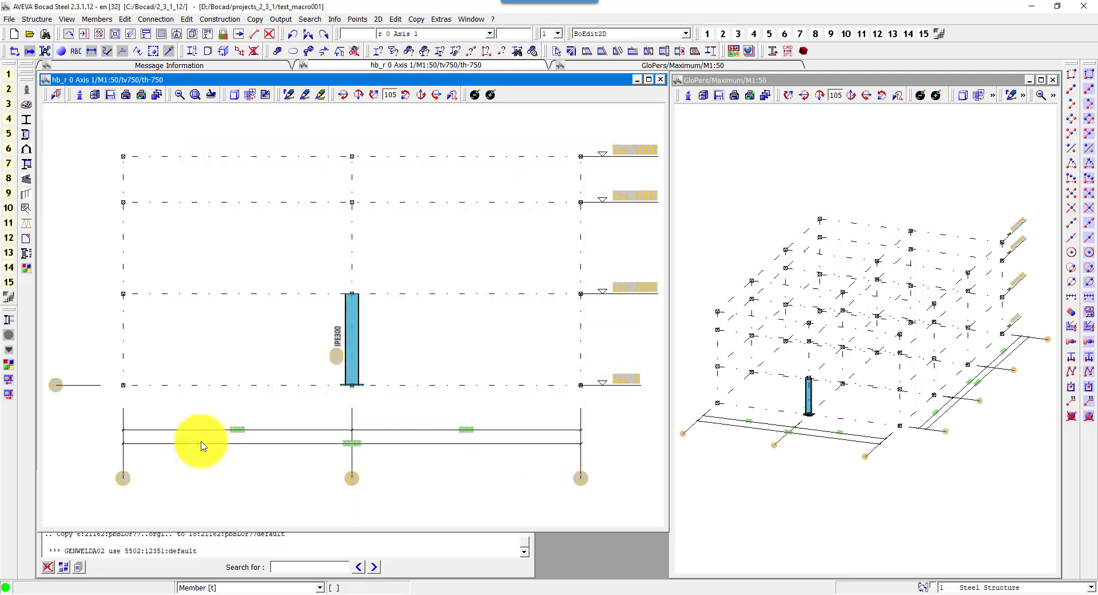
- Switch the section view settings from Above to Dimetry
left_click(115, 36)
left_click(293, 235)
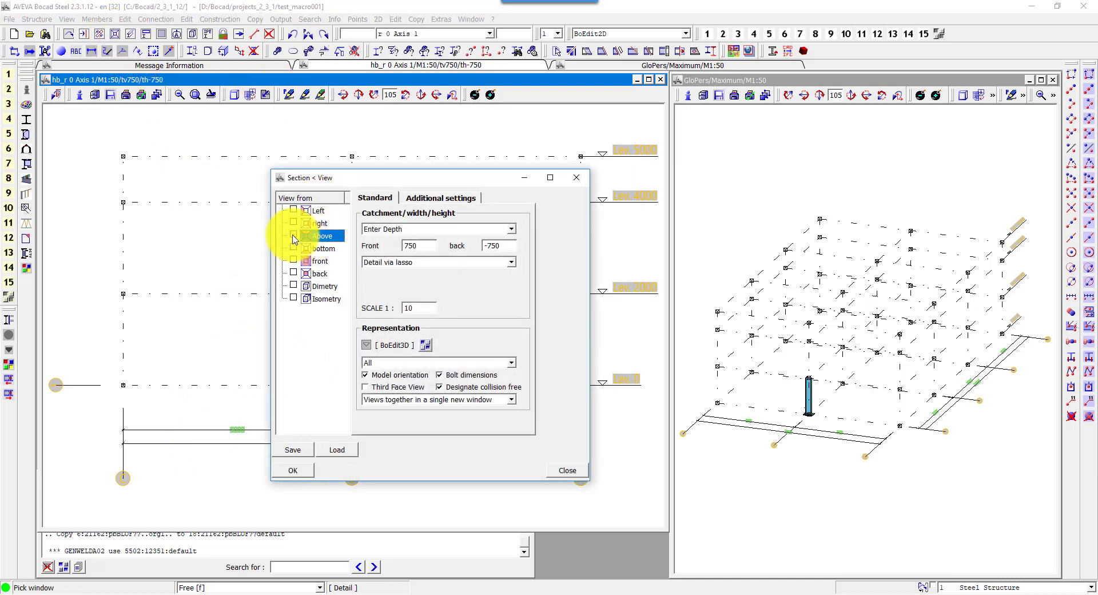
left_click(293, 286)
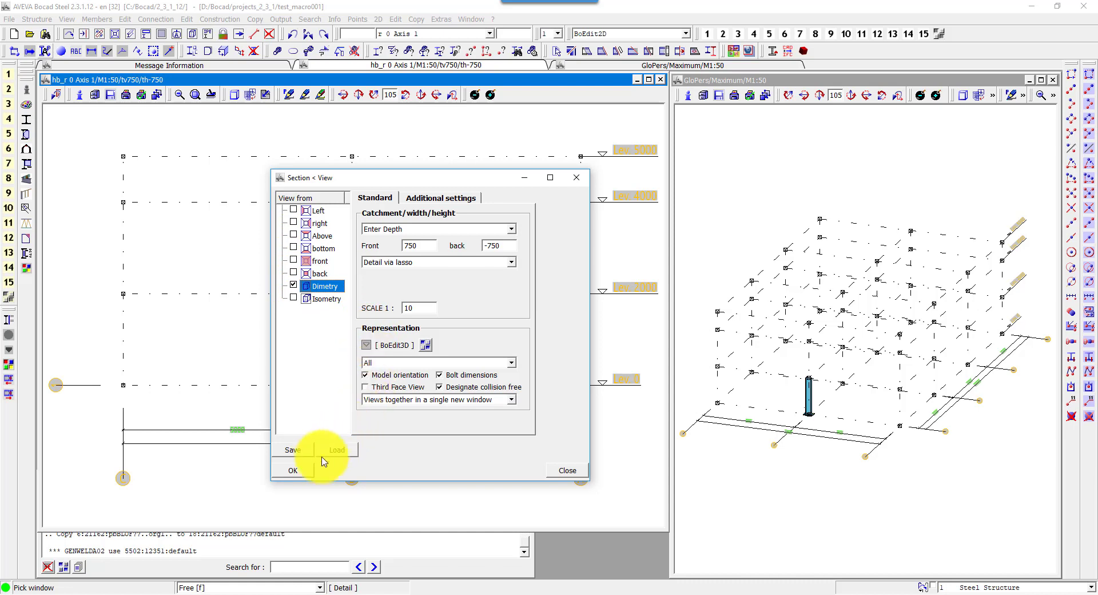
left_click(301, 474)
- Frame the column foot to open its dimetric view, then rotate it and move the window up
left_click_drag(300, 327, 429, 443)
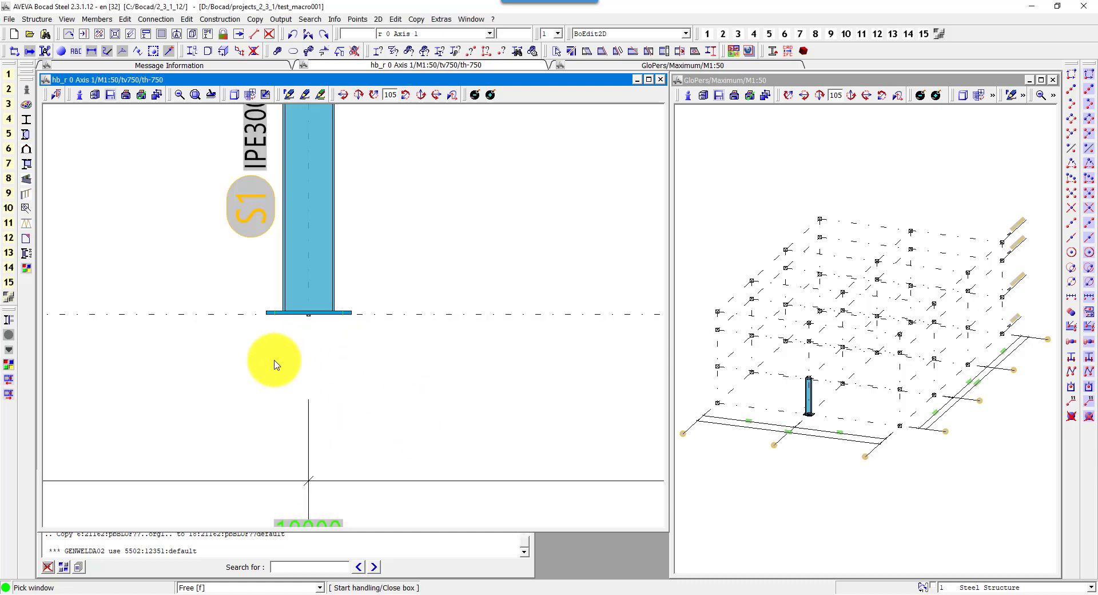
left_click(372, 251)
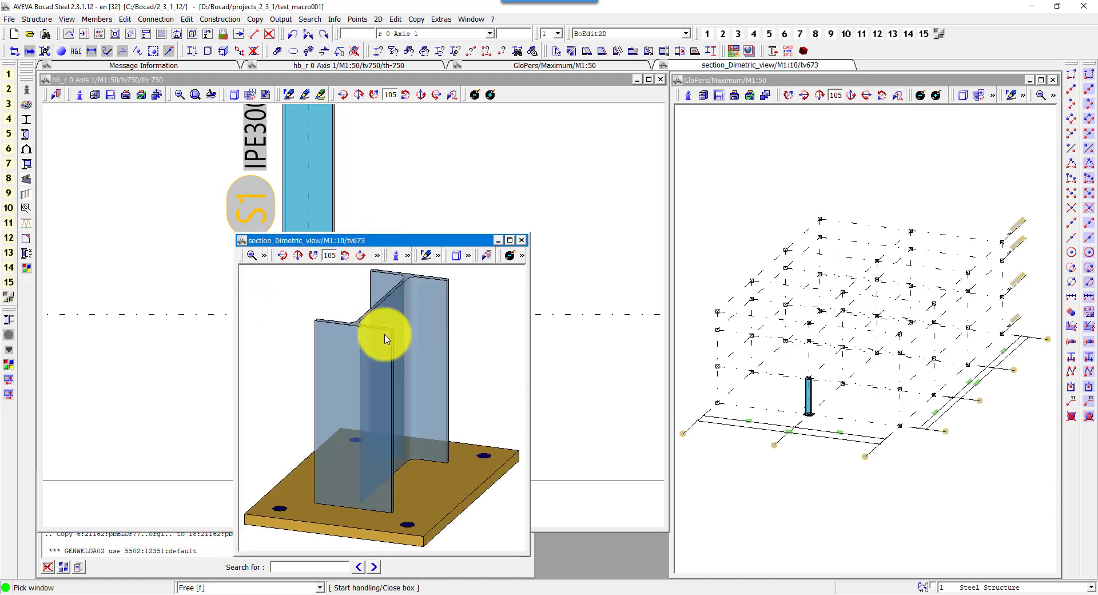
left_click(317, 261)
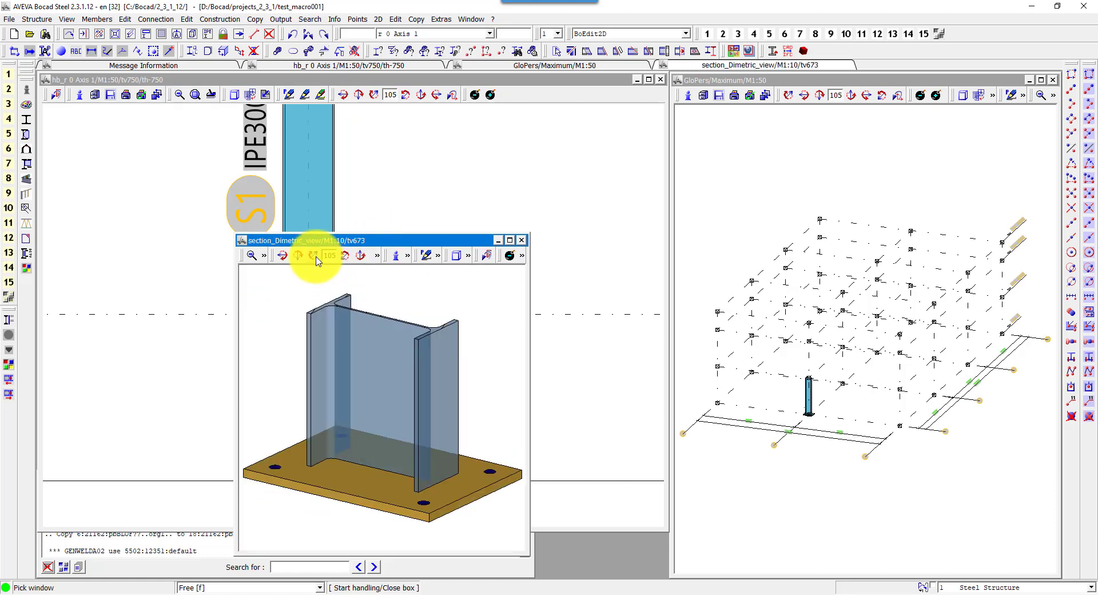
left_click_drag(337, 243, 324, 143)
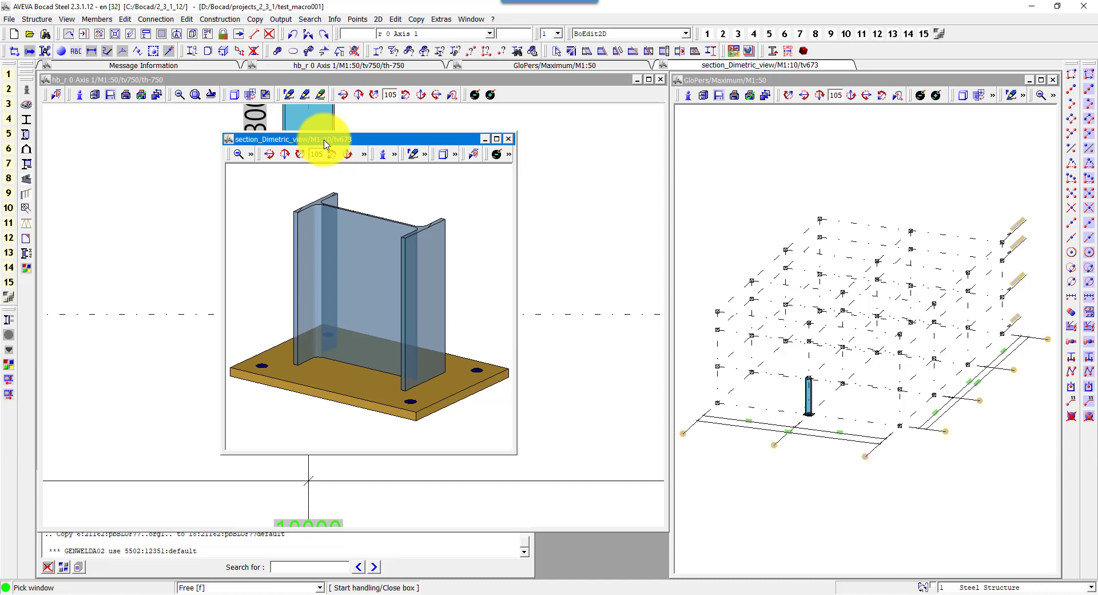
- Launch Snipping Tool by searching Start for 'snip'
left_click(13, 589)
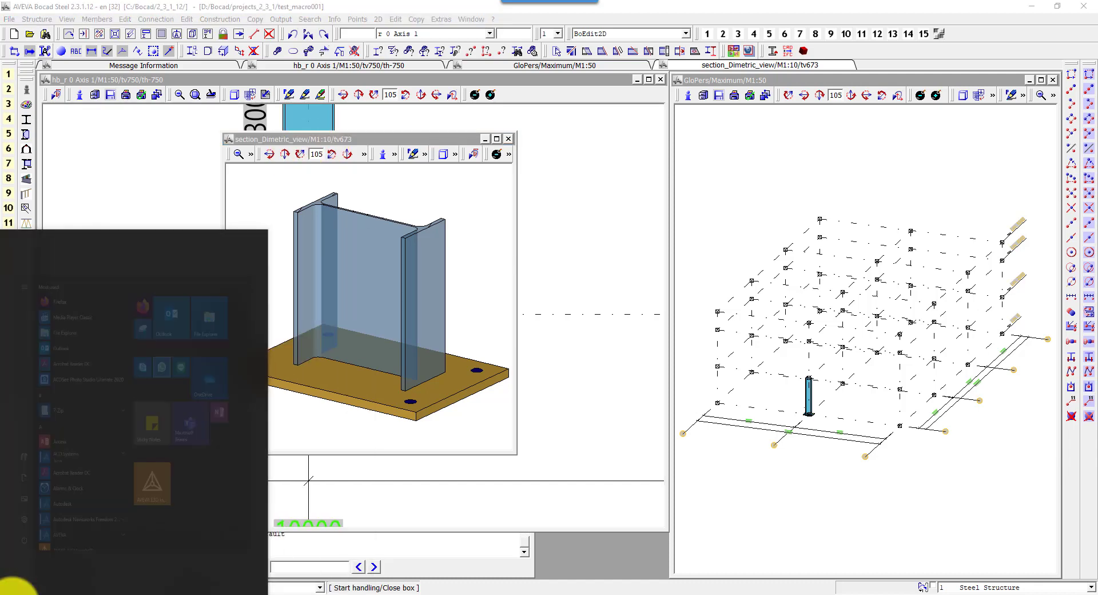
type("snip")
left_click(152, 299)
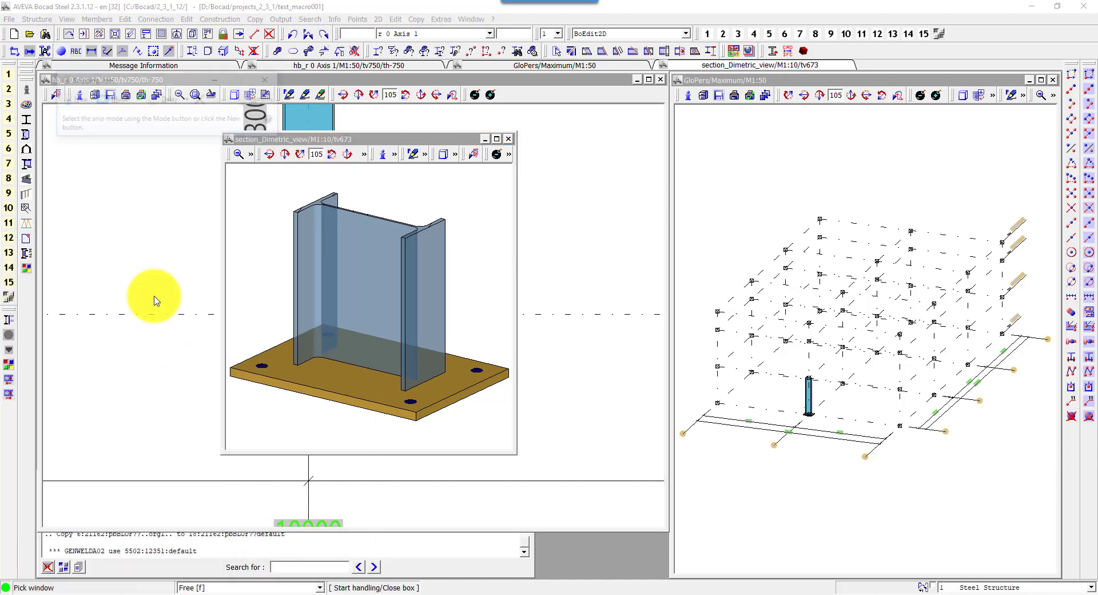
- Take a rectangular snip around the dimetric baseplate view window
left_click(137, 99)
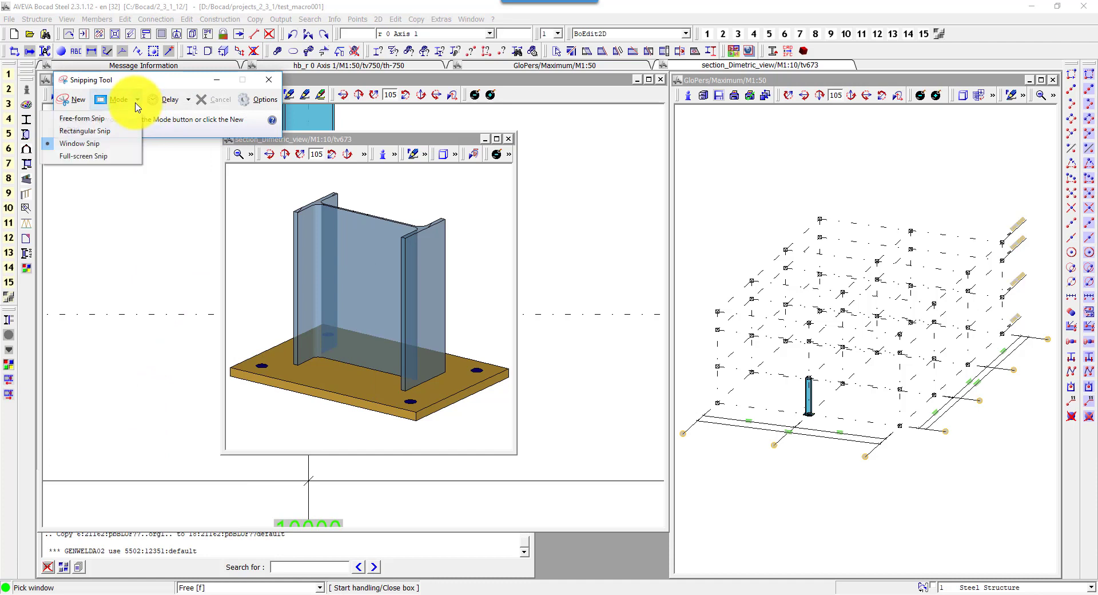
left_click(127, 133)
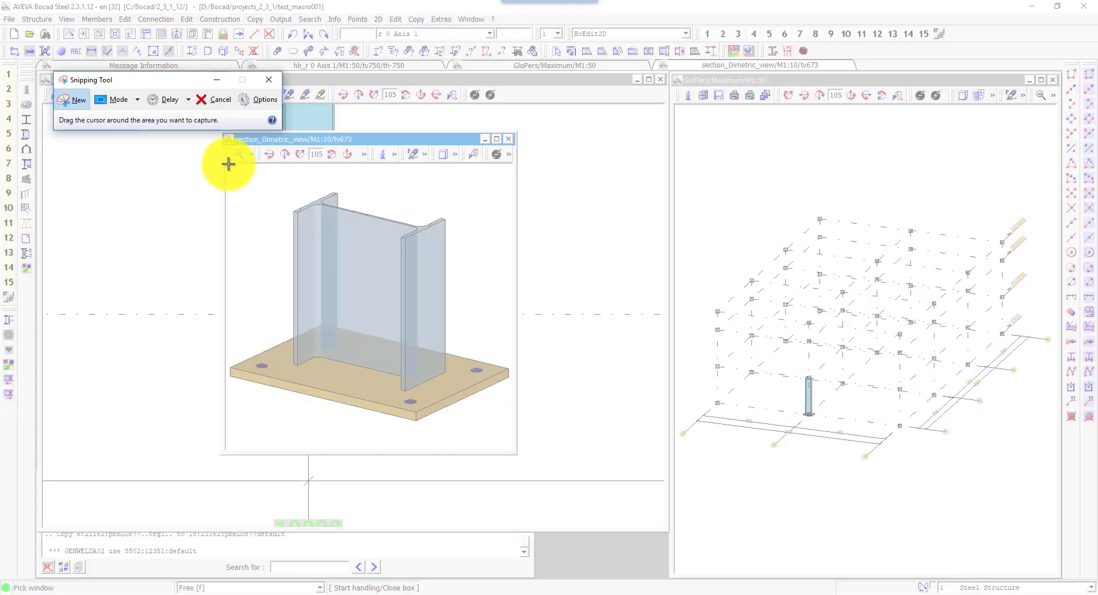
left_click_drag(226, 164, 511, 450)
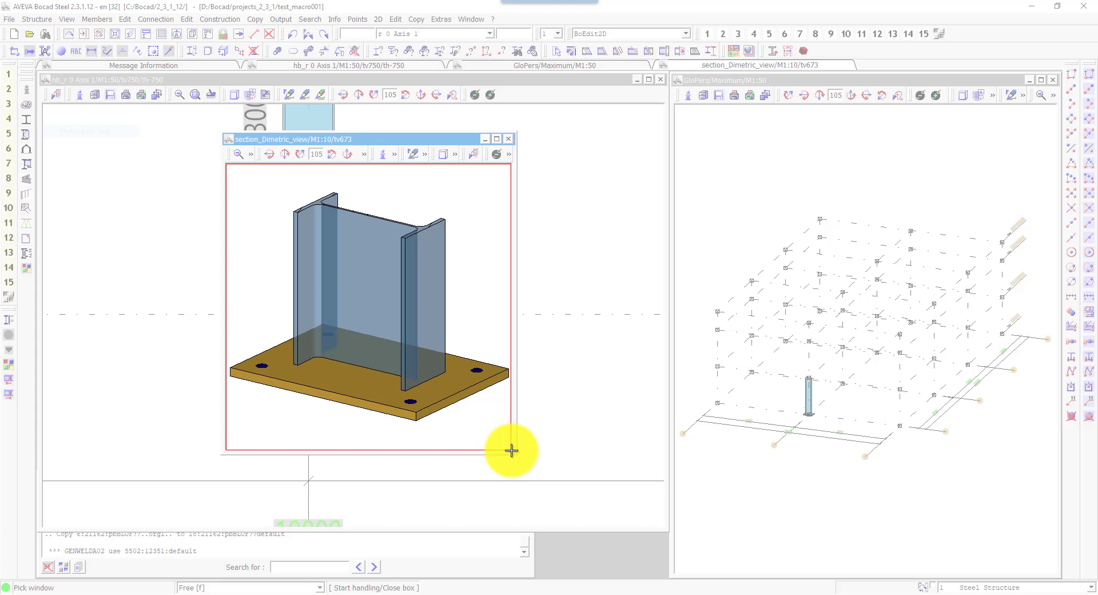
left_click_drag(511, 450, 511, 450)
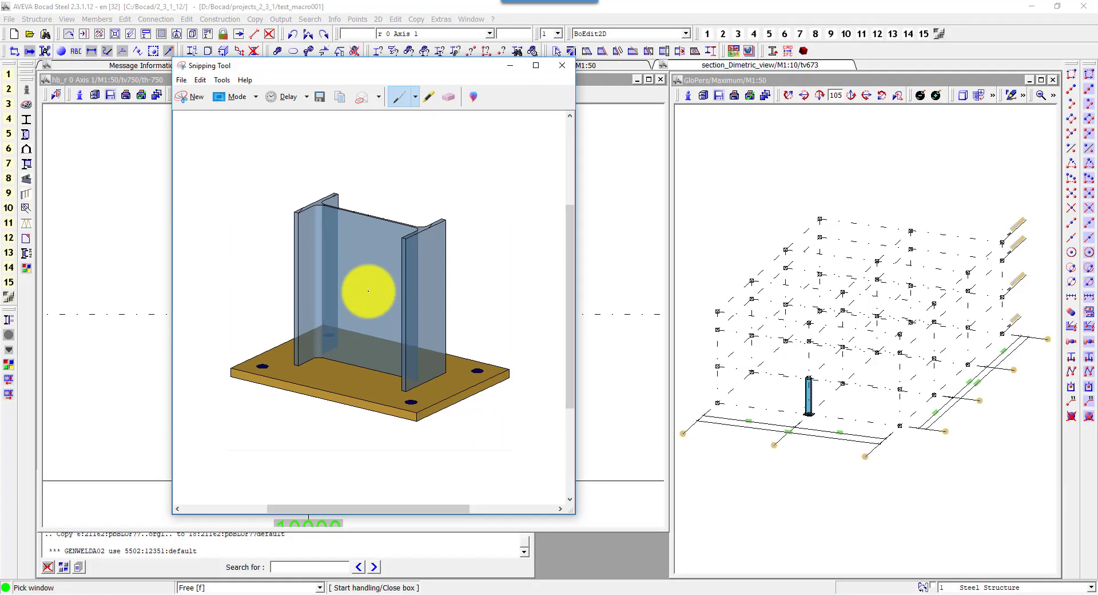
- Start saving the snip as Capture.PNG via File > Save As, and open File Explorer
left_click(181, 79)
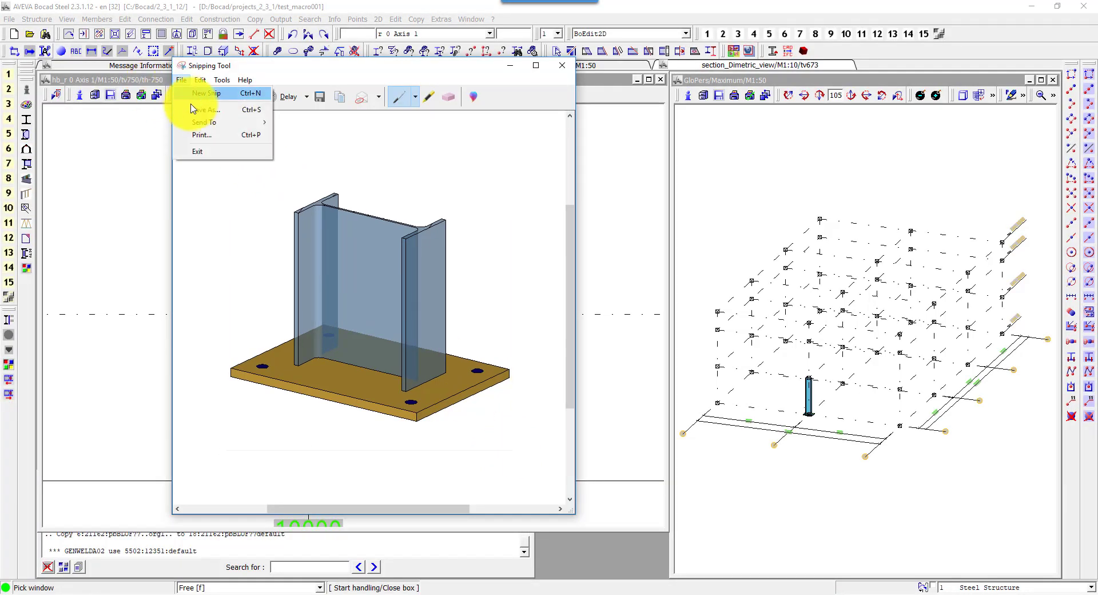
left_click(200, 109)
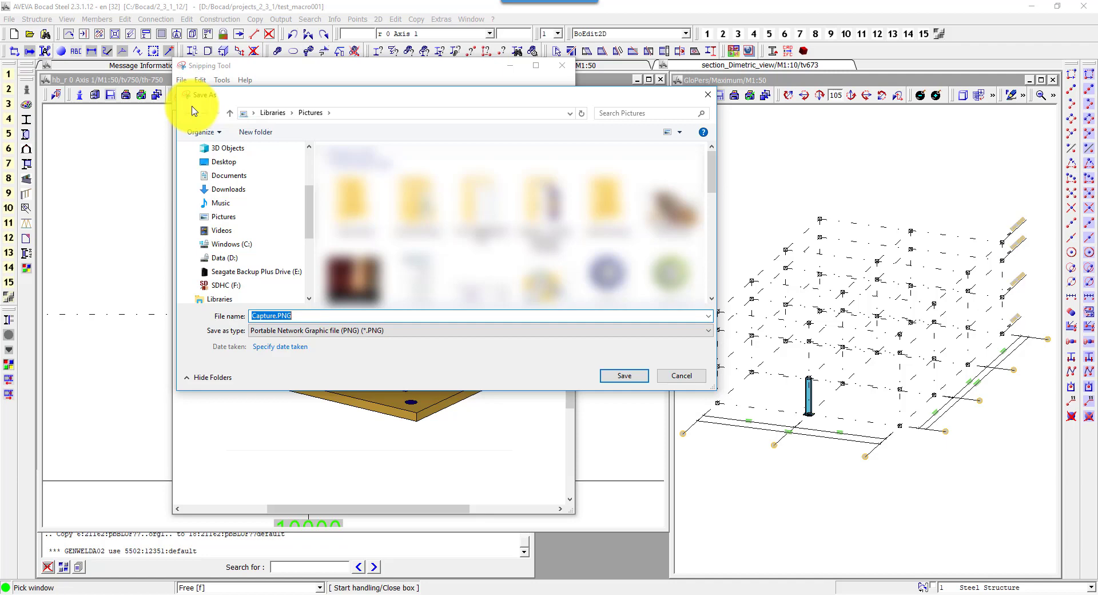
key("super+e")
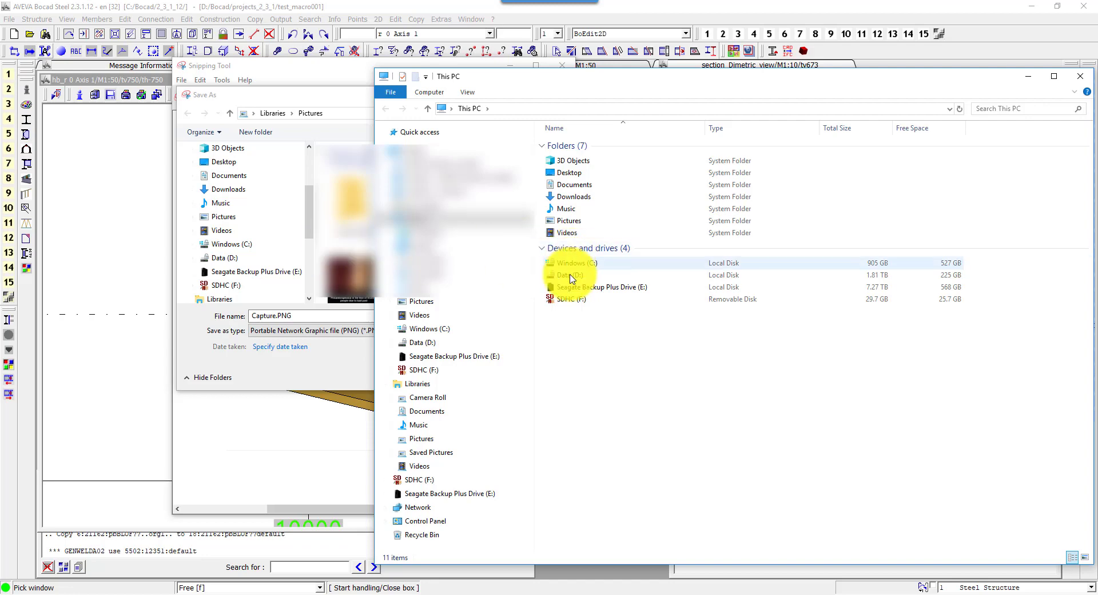
- Browse to D:\Bocad\client_2_3_1_empty\macexpl\bitmaps and select its full address path
double_click(570, 275)
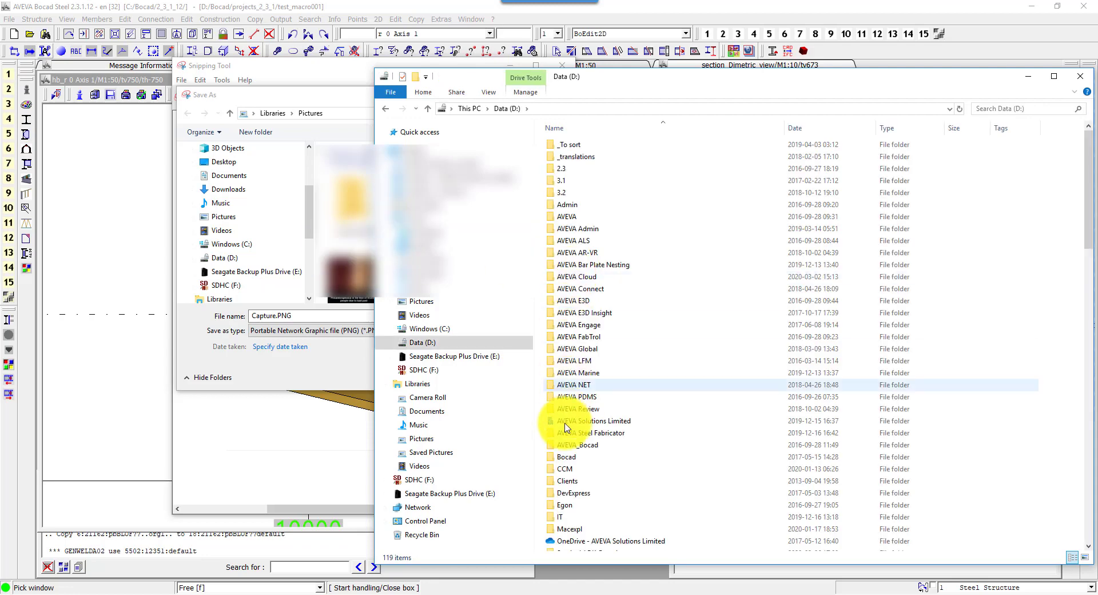
double_click(569, 457)
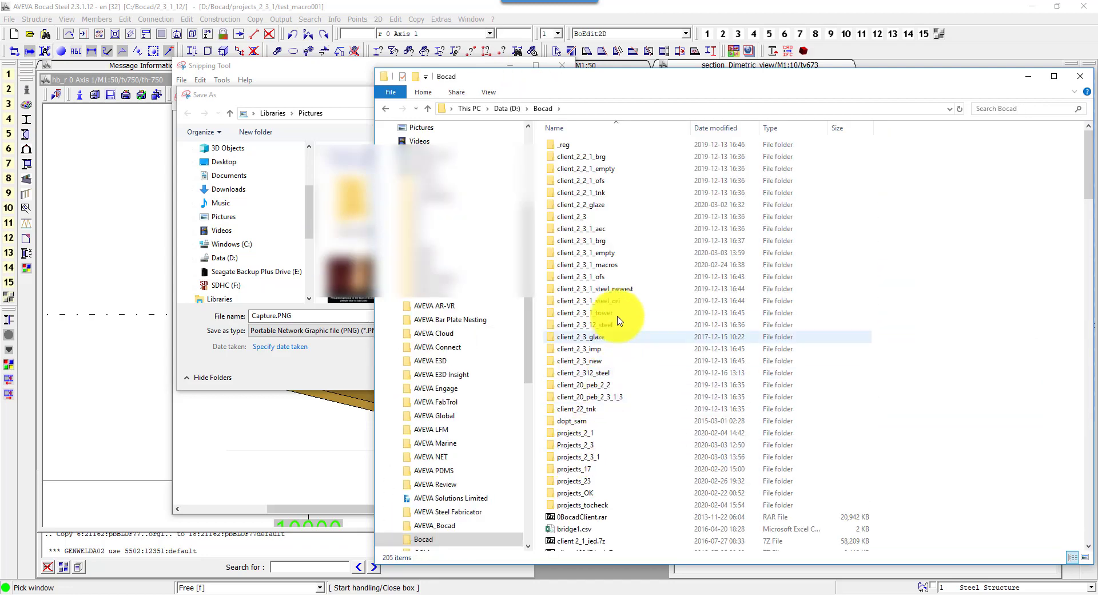
double_click(612, 253)
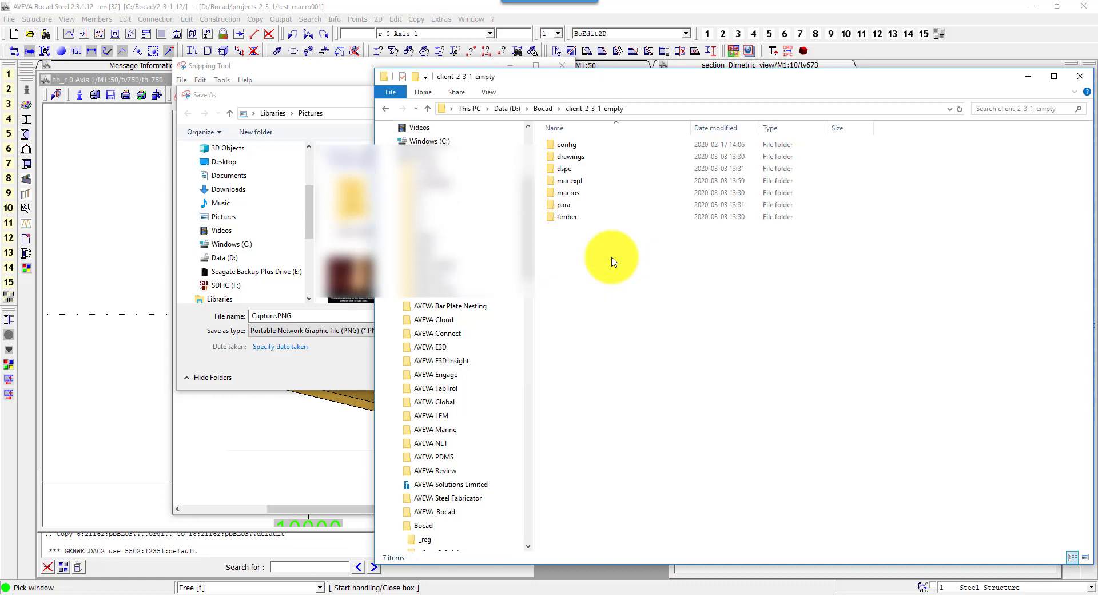
double_click(575, 182)
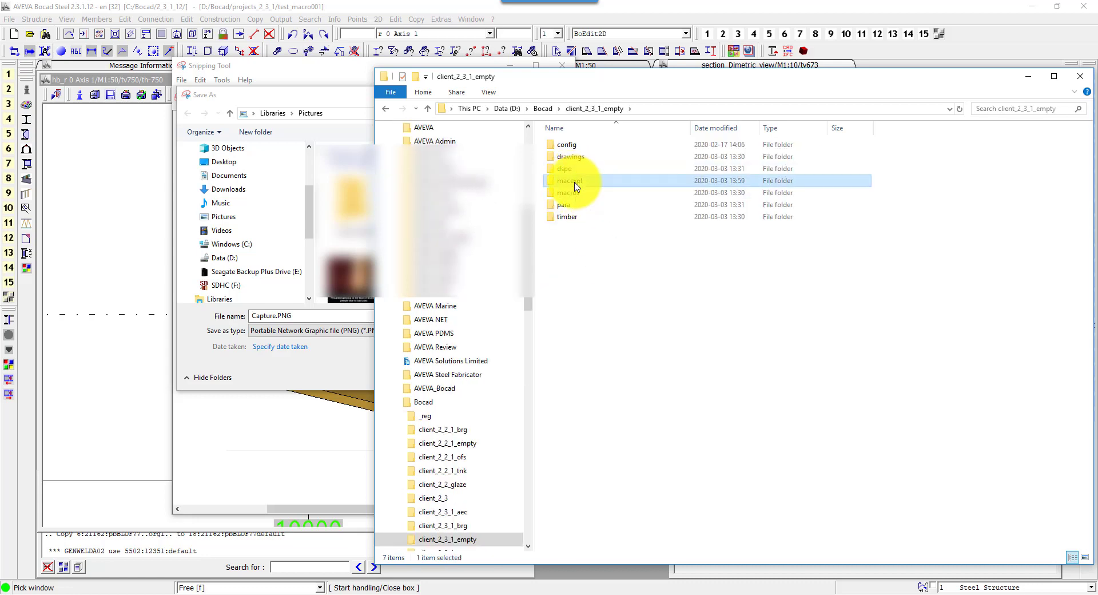
double_click(578, 150)
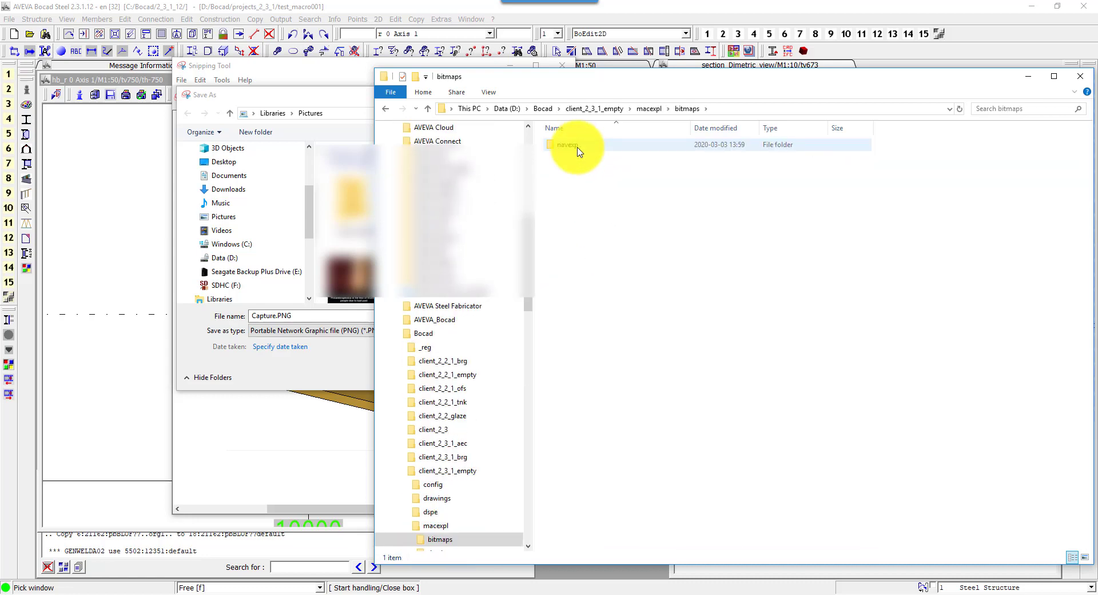
left_click(730, 111)
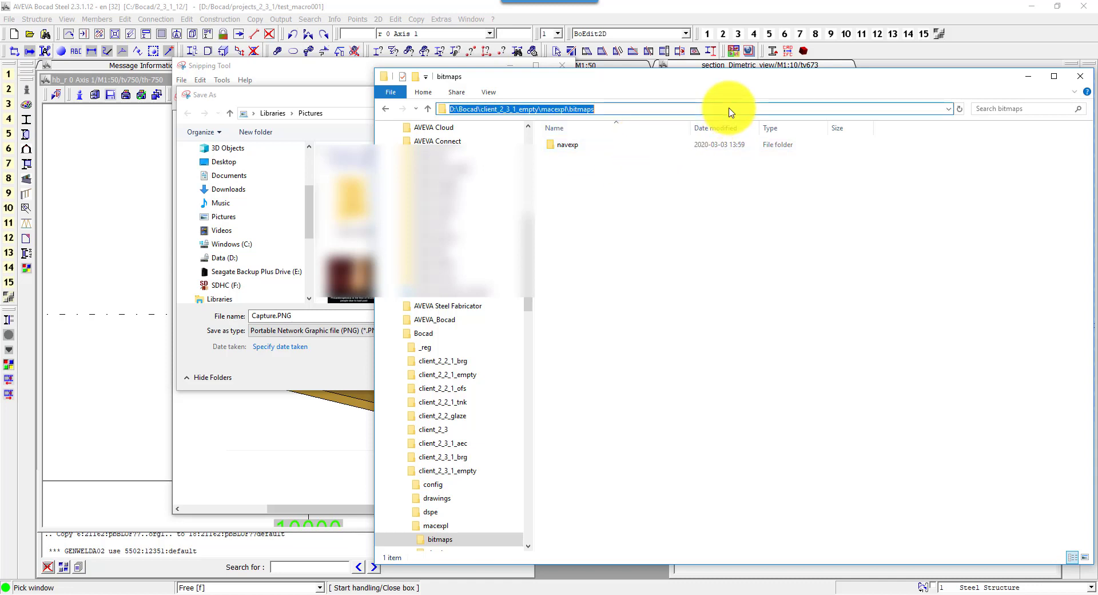
- Close Explorer, paste the bitmaps path into Save As, and save the snip as ked1.PNG
left_click(1080, 76)
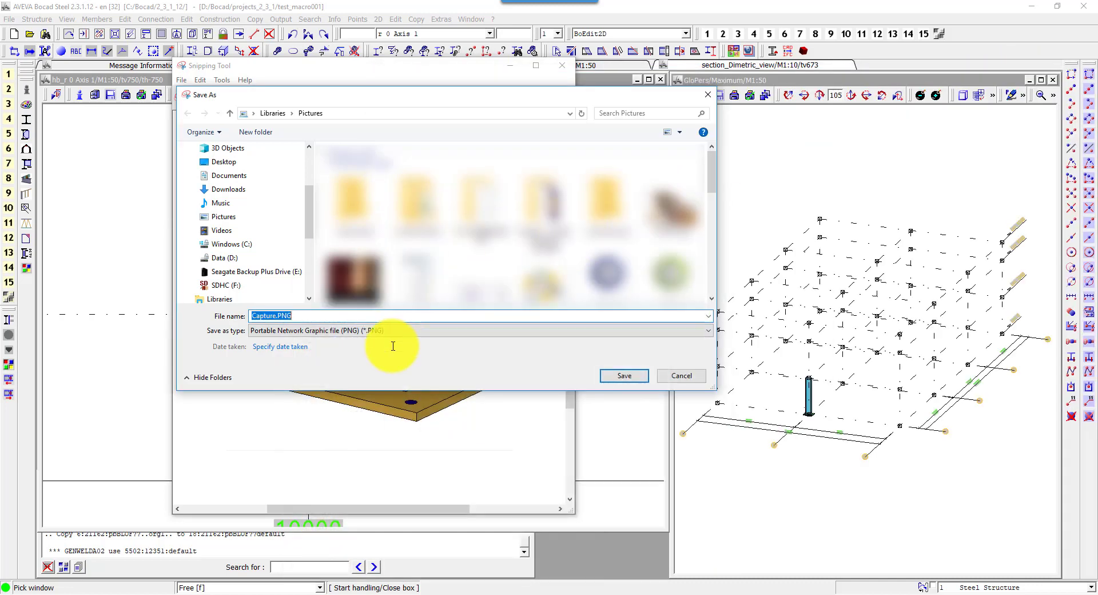
type("D:\\Bocad\\client_2_3_1_empty\\macexpl\\bitmaps")
key("Return")
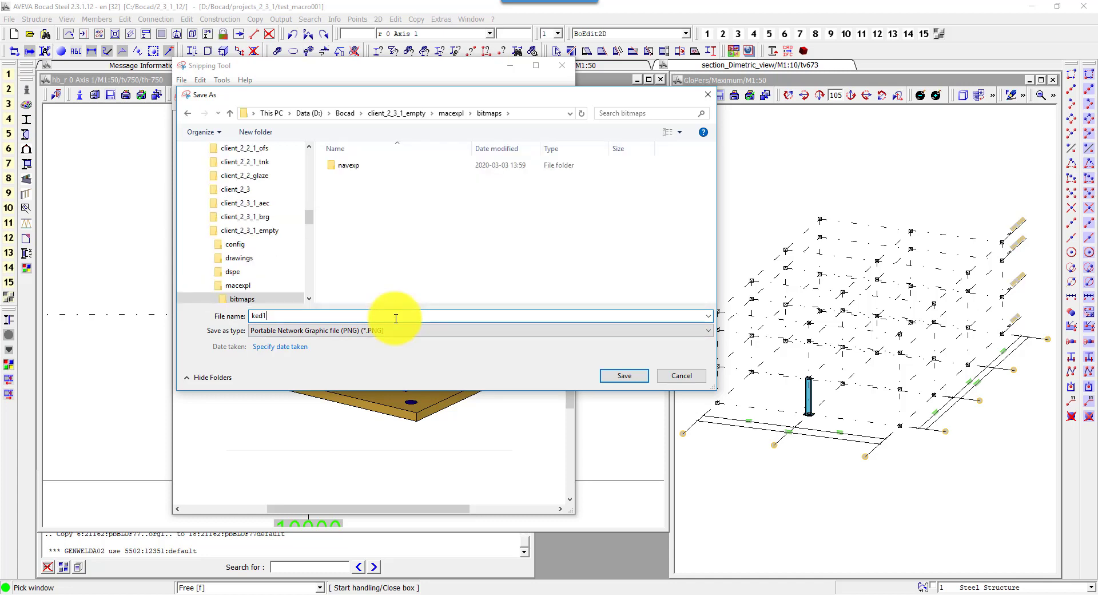
left_click(621, 377)
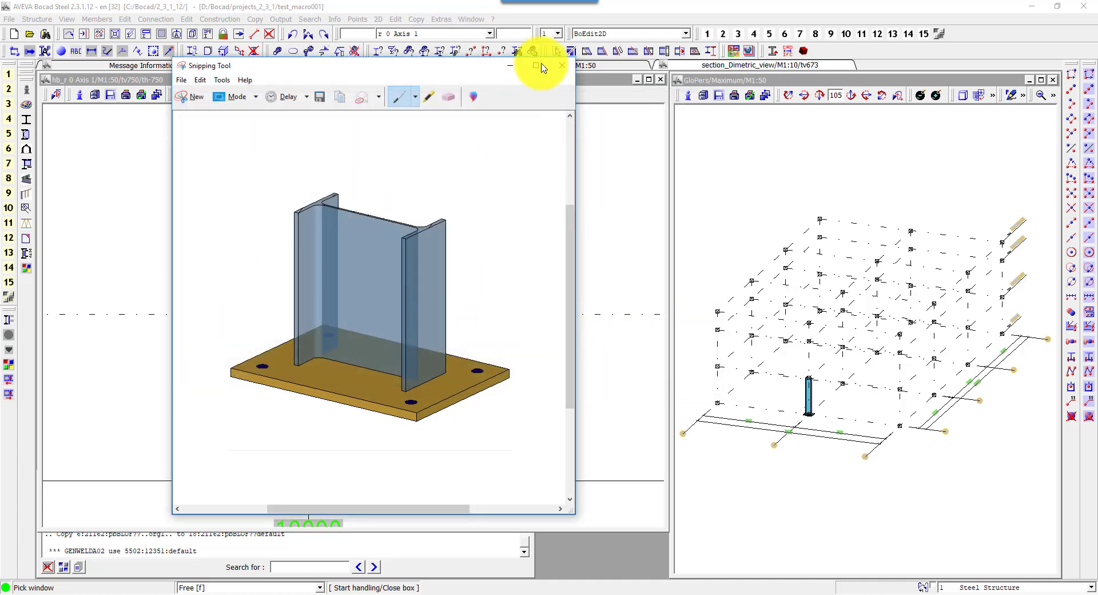
- Close Snipping Tool and discard the dimetric section view without saving
left_click(560, 69)
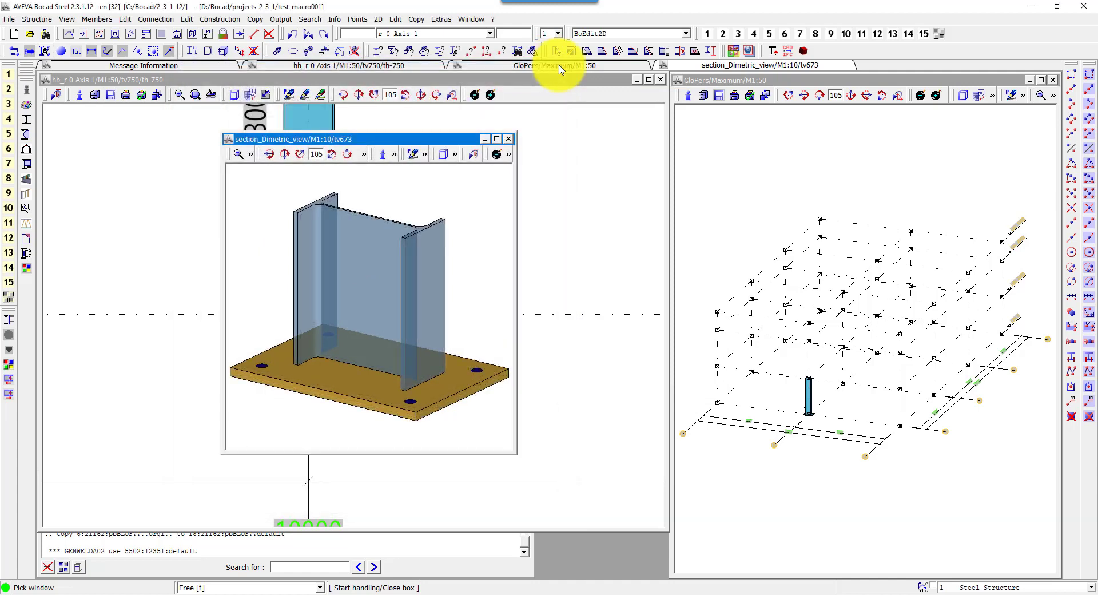
left_click(510, 140)
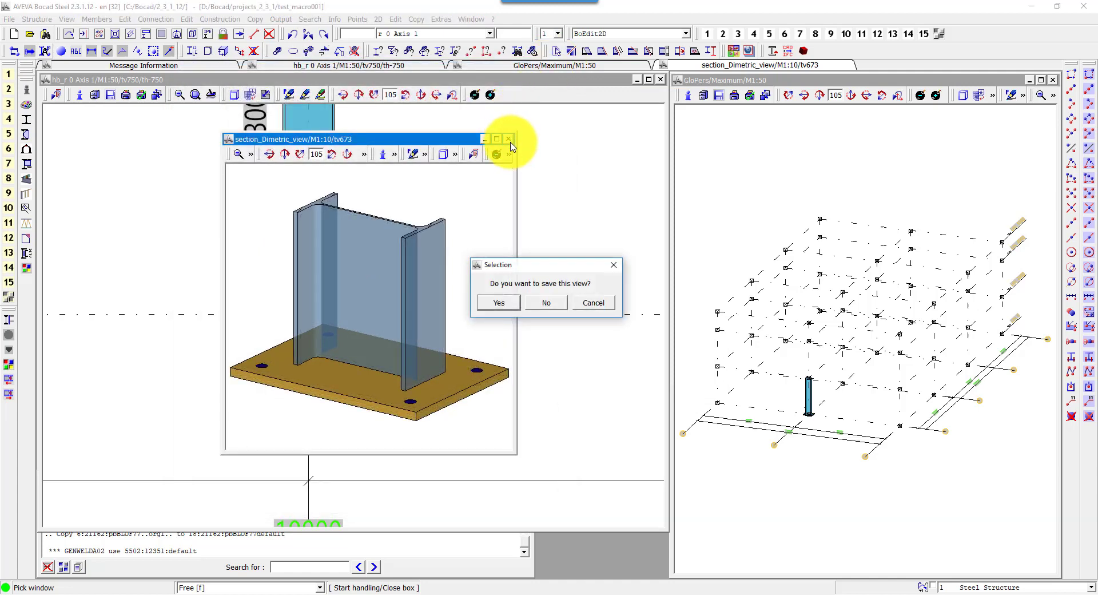
left_click(544, 303)
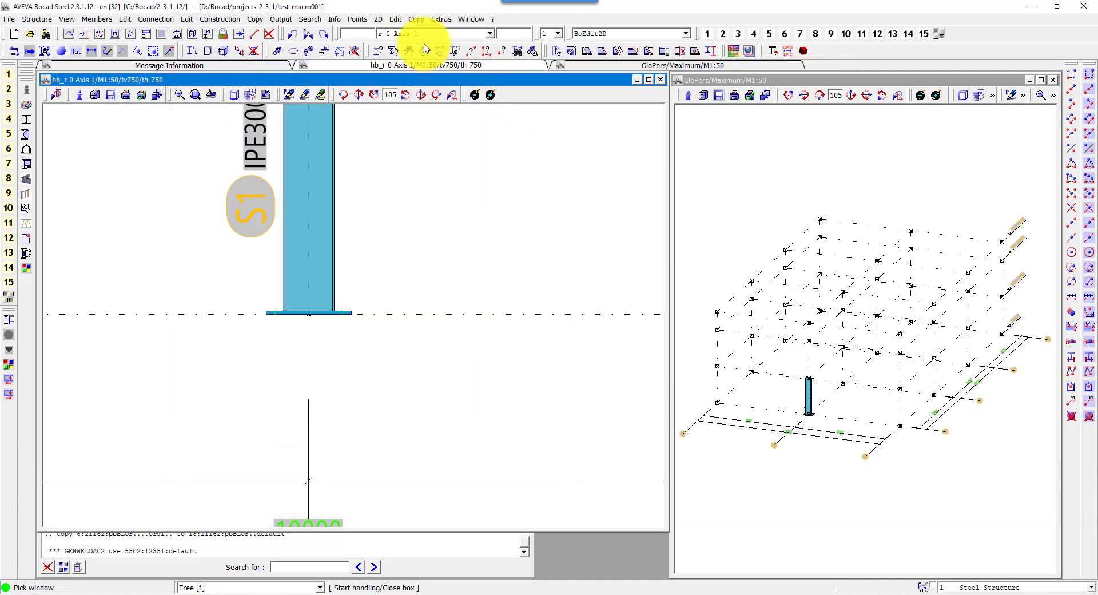
- Set the KED1 macro icon to ked1.PNG in Macro Explorer, then run KED1
left_click(221, 23)
left_click(235, 57)
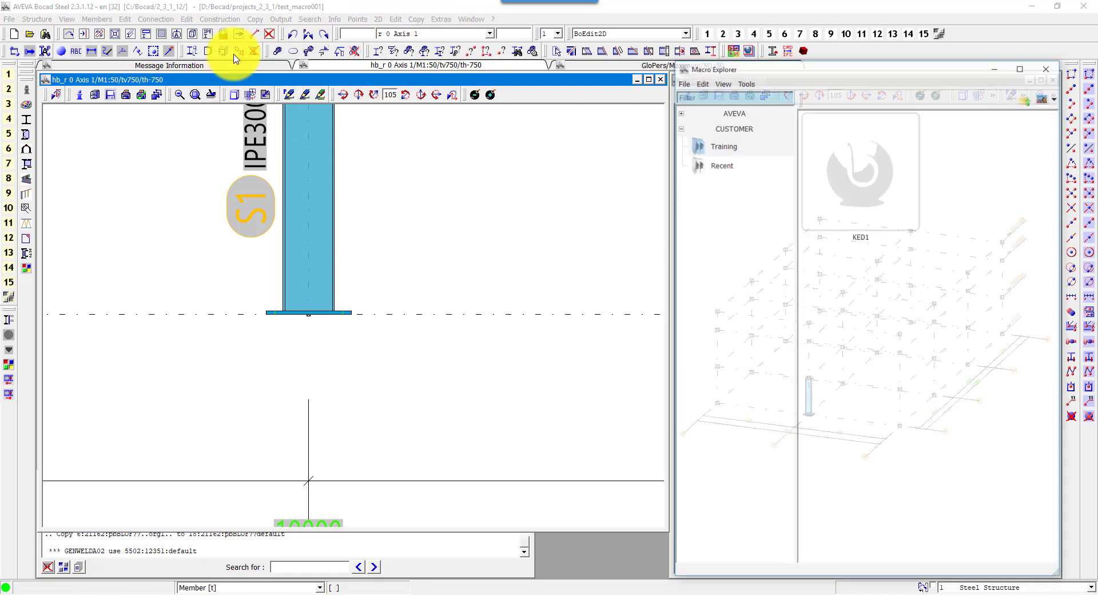
right_click(843, 183)
left_click(863, 233)
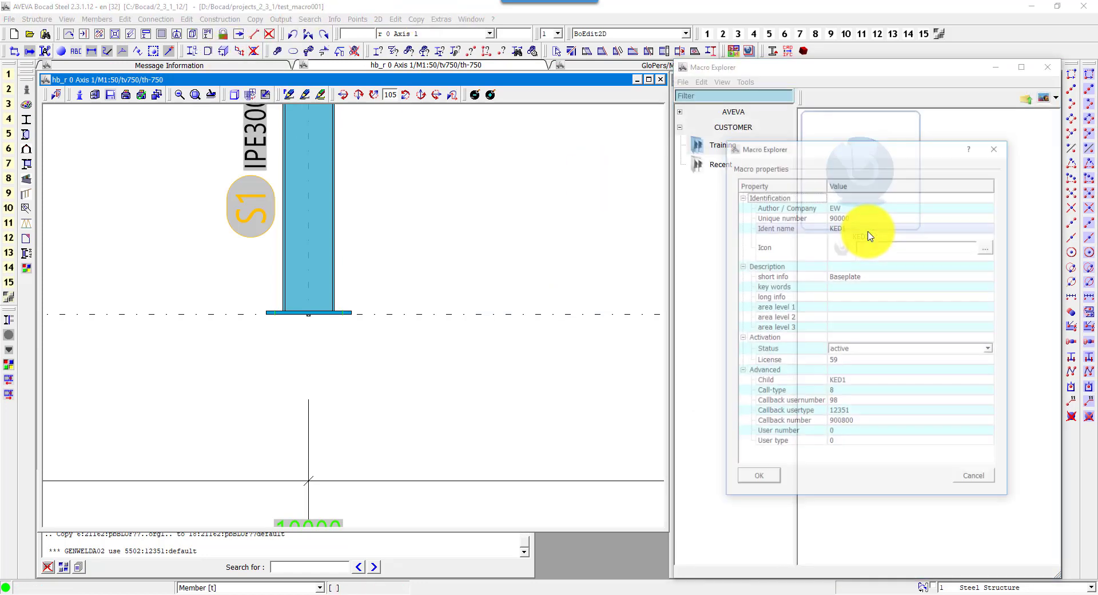
left_click(989, 247)
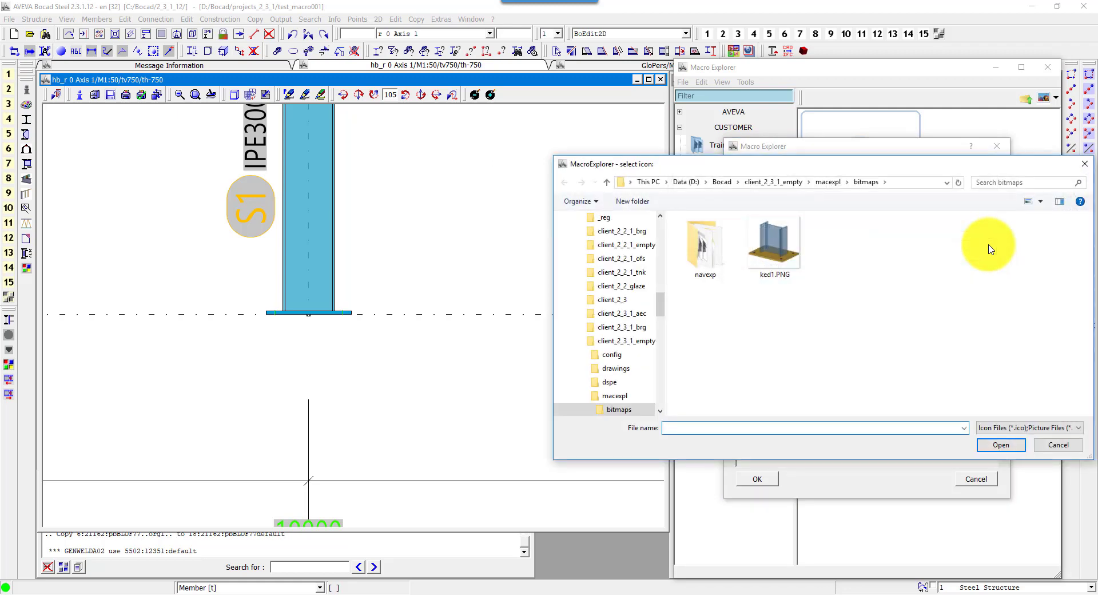
left_click(787, 243)
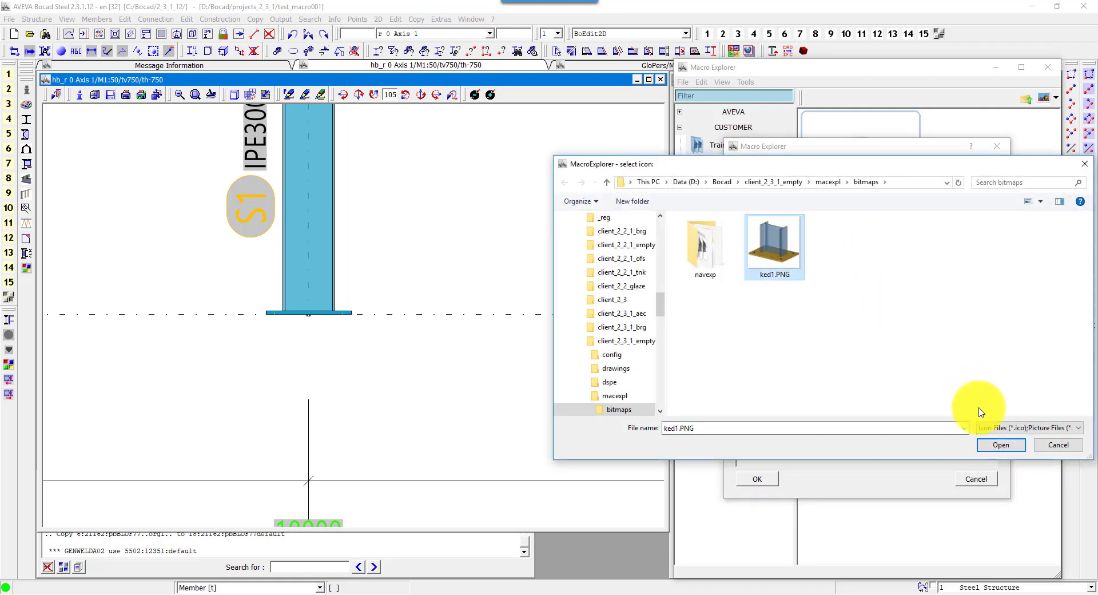
left_click(997, 445)
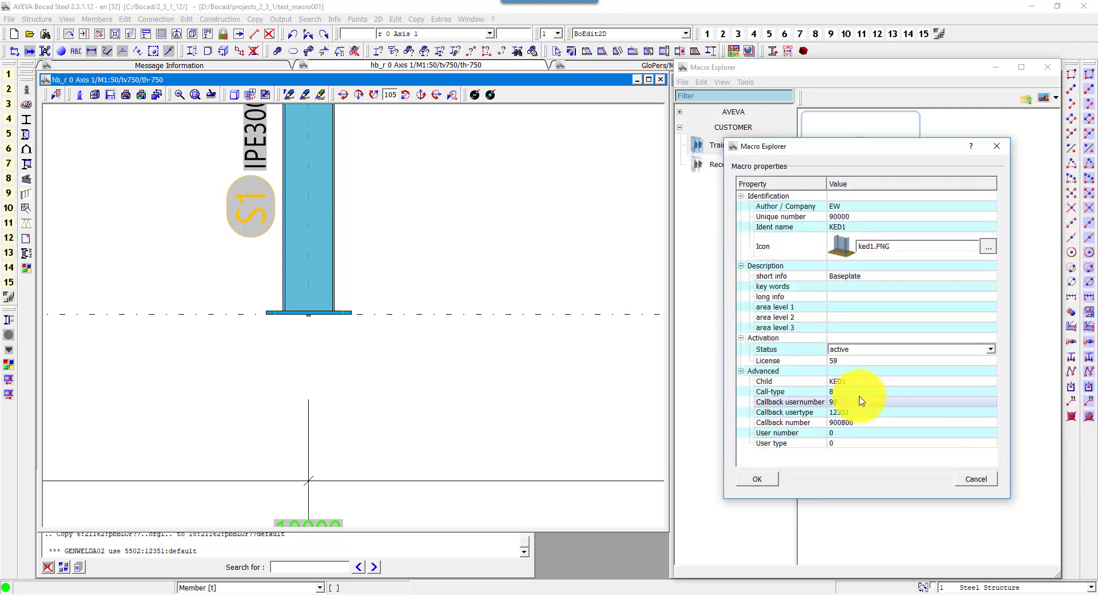
left_click(771, 480)
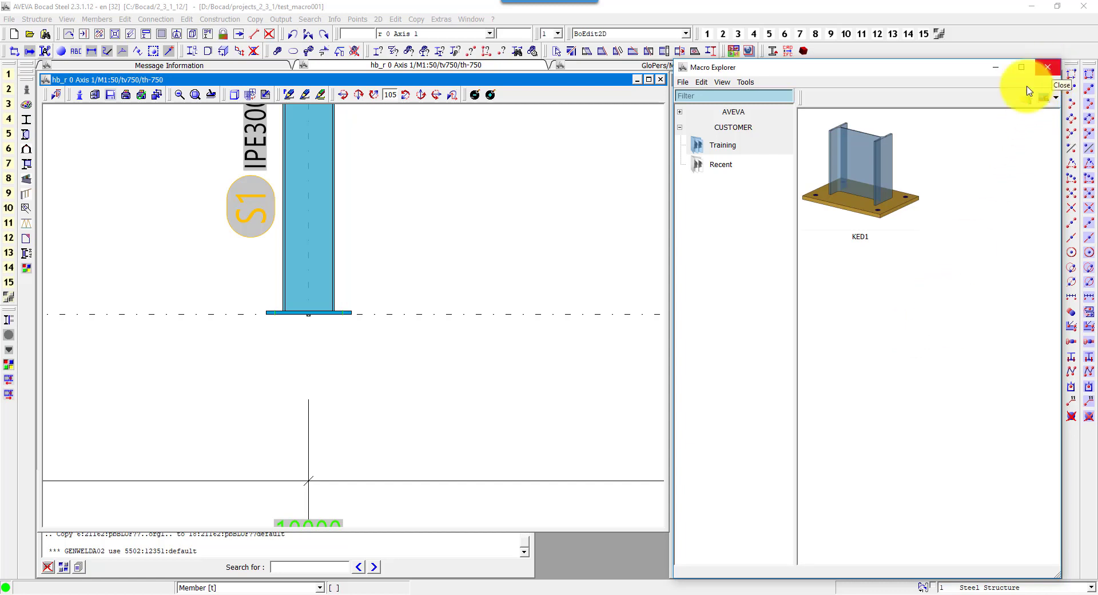
double_click(821, 189)
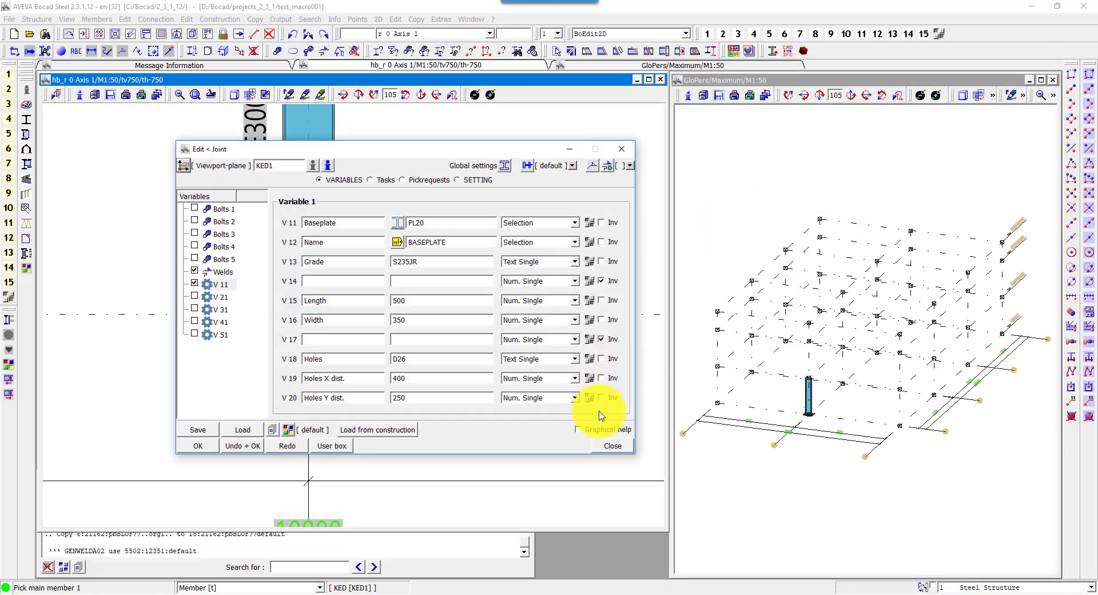
- Enable Graphical help and create the KED1 base plate joint with the current values
left_click(600, 429)
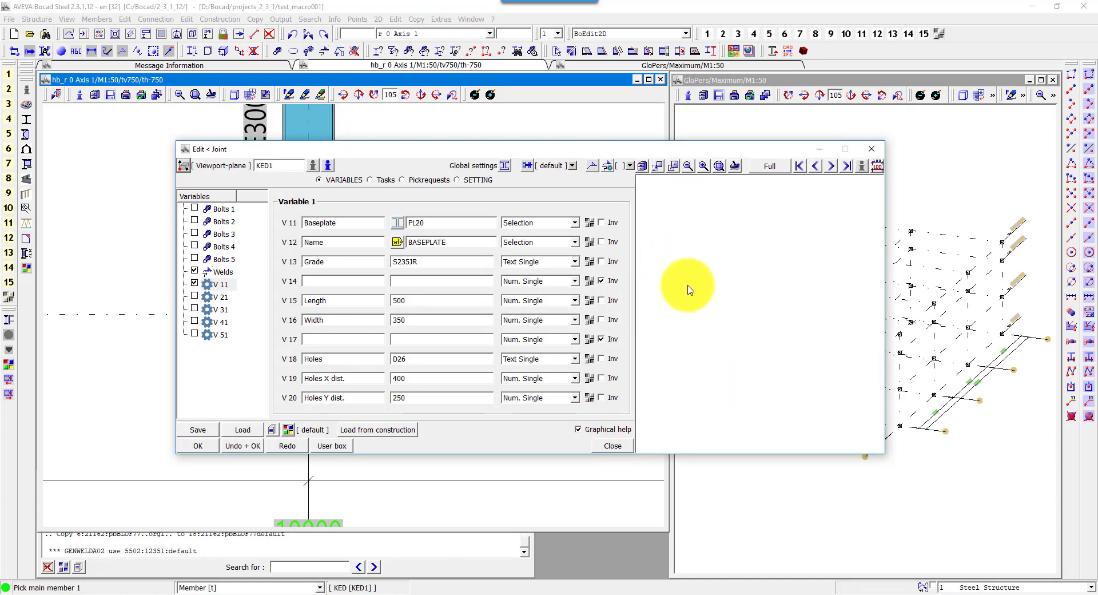
left_click(198, 445)
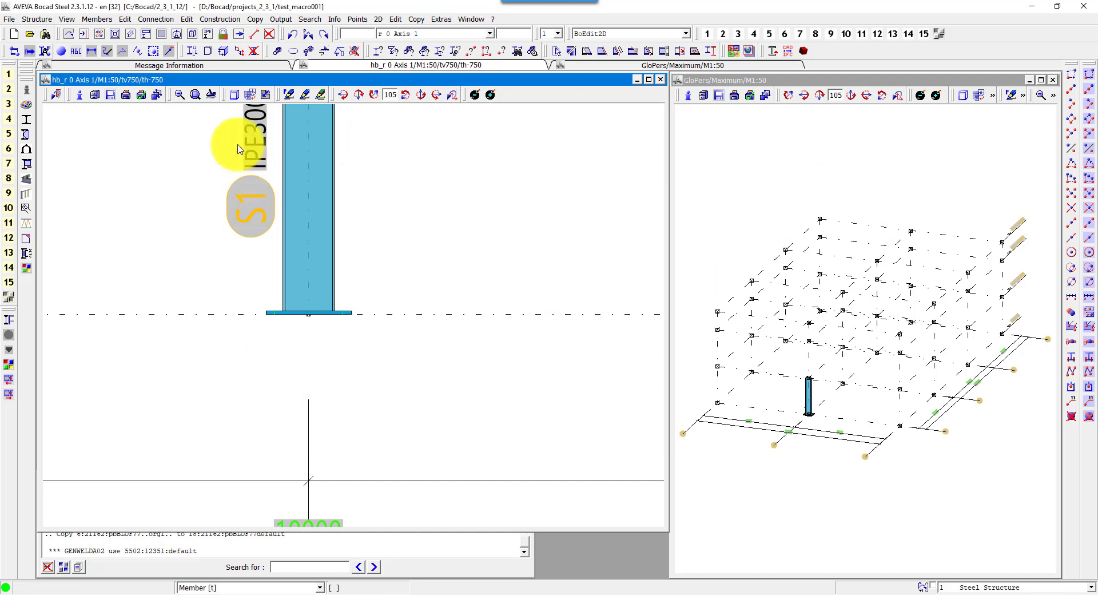
left_click(118, 37)
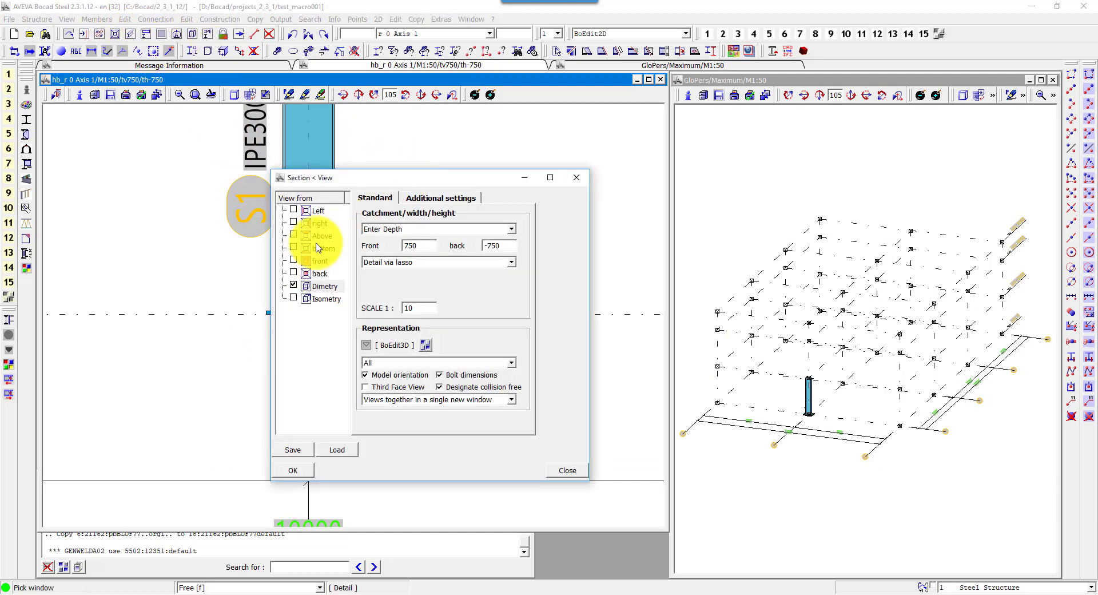
- Open a top section of the column base without Dimetry or bolt dimensions, and zoom out
left_click(294, 286)
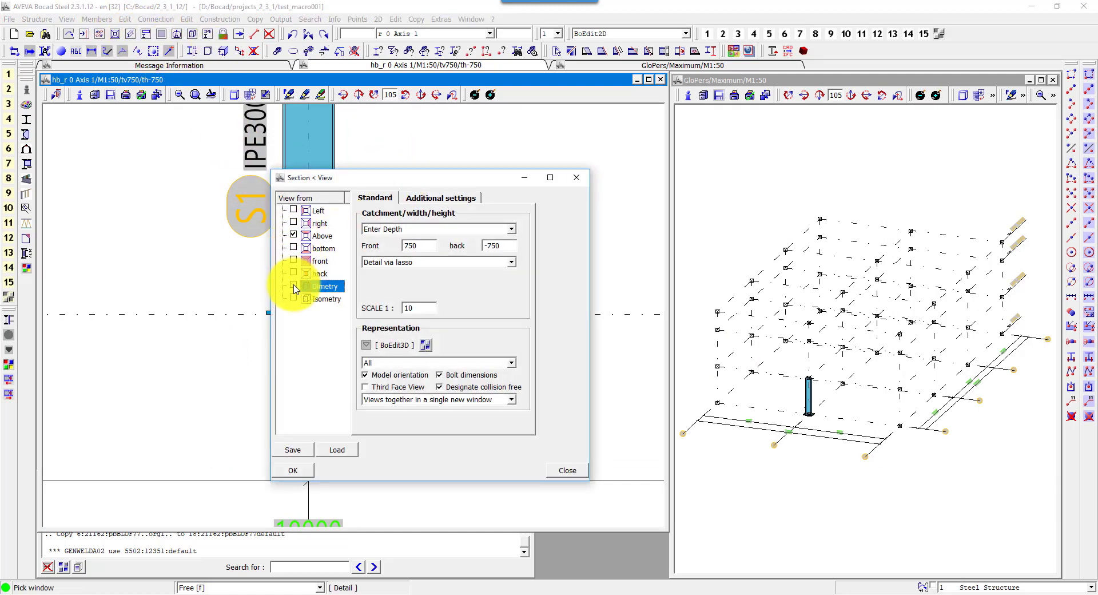
left_click(445, 374)
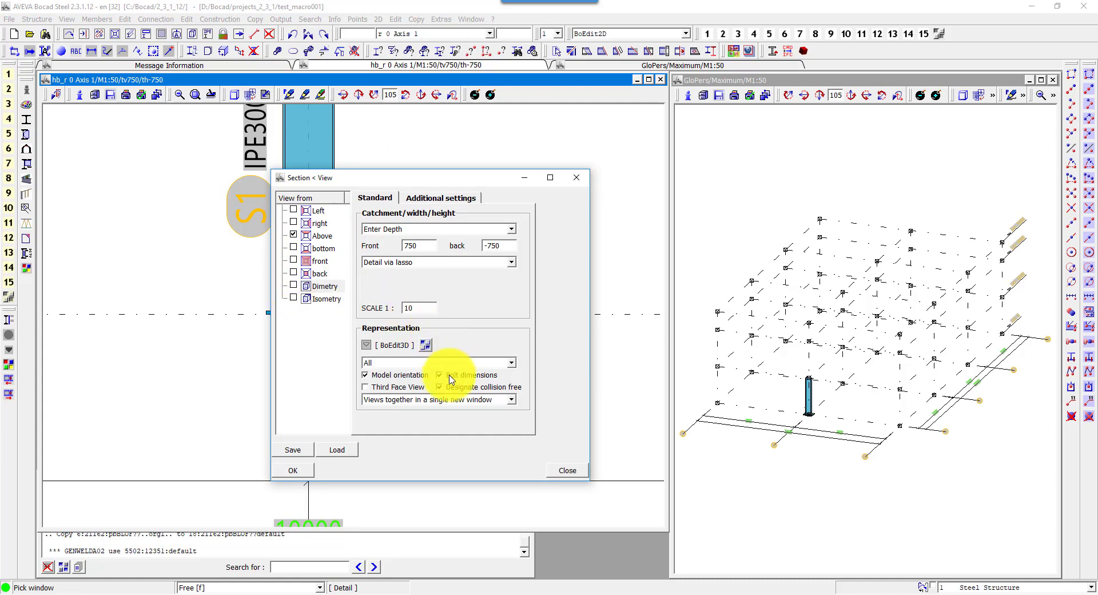
left_click(283, 470)
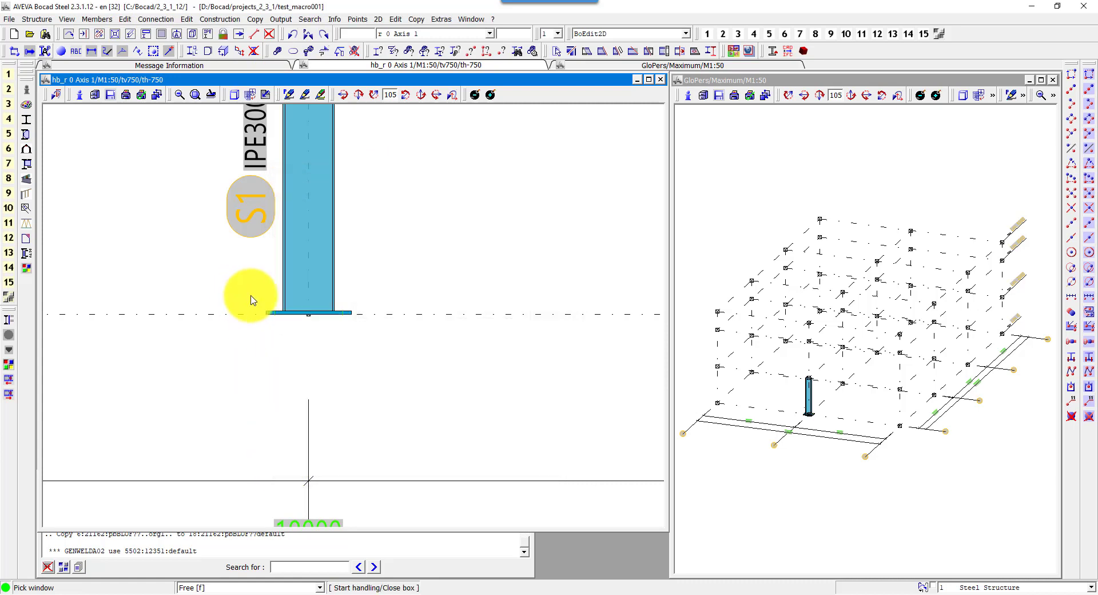
left_click_drag(251, 299, 349, 324)
left_click(310, 322)
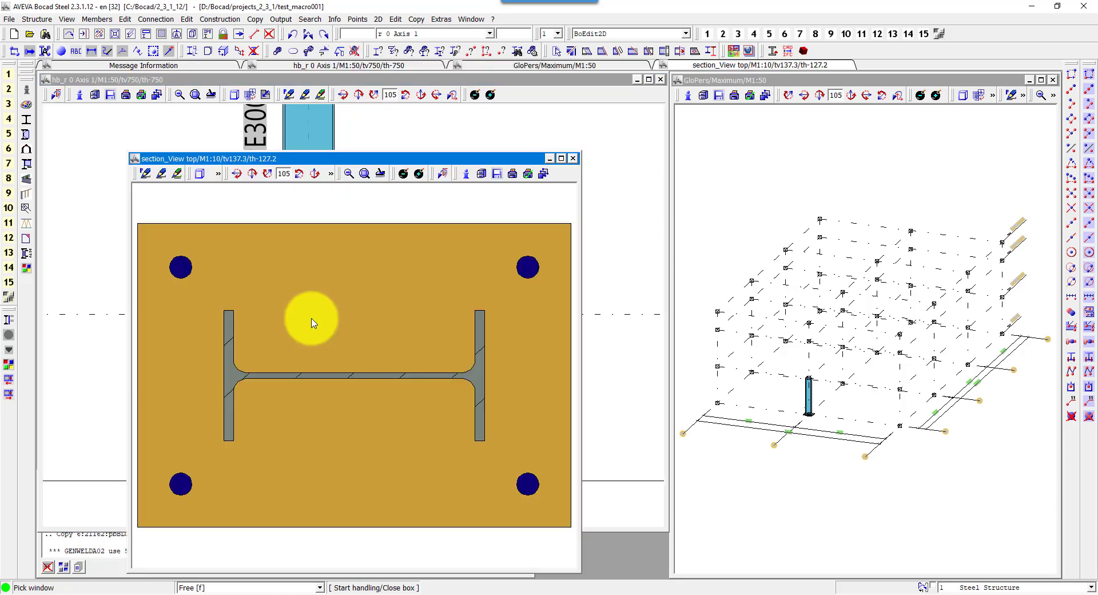
scroll(312, 322, "down", 1)
scroll(312, 322, "down", 1)
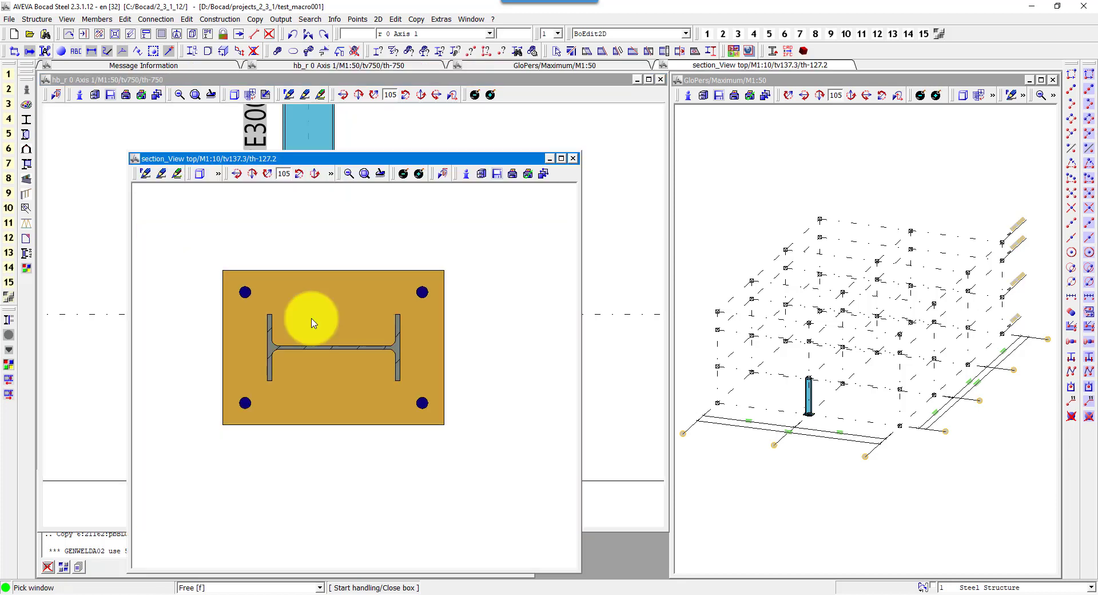
left_click(379, 19)
- Set dimension text height 0.300 with label 'Length' and place a trial dimension above the plate
left_click(392, 34)
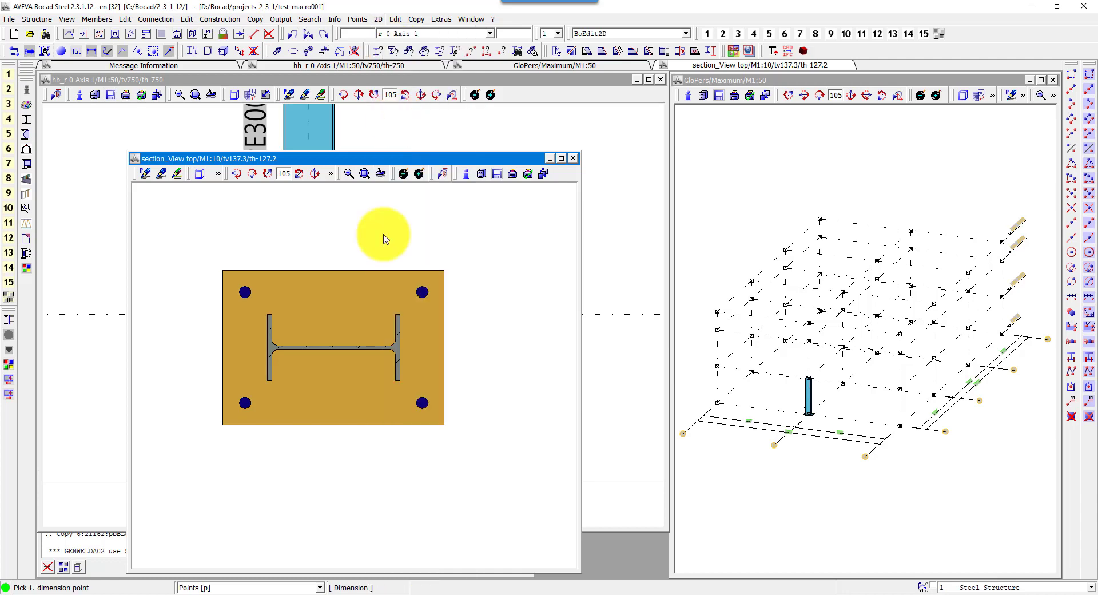
right_click(380, 251)
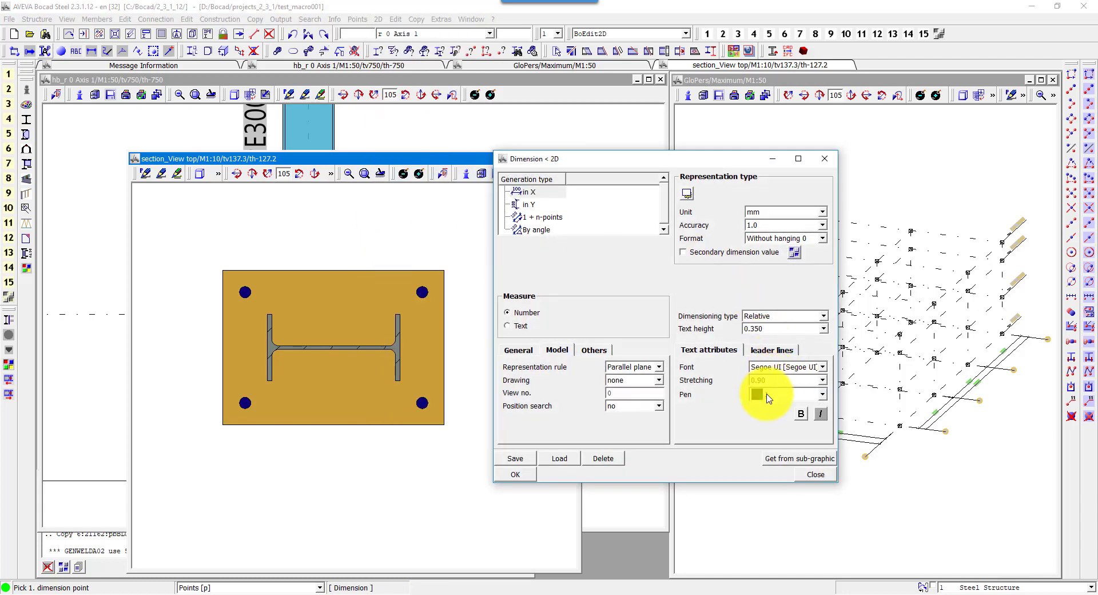
left_click(783, 330)
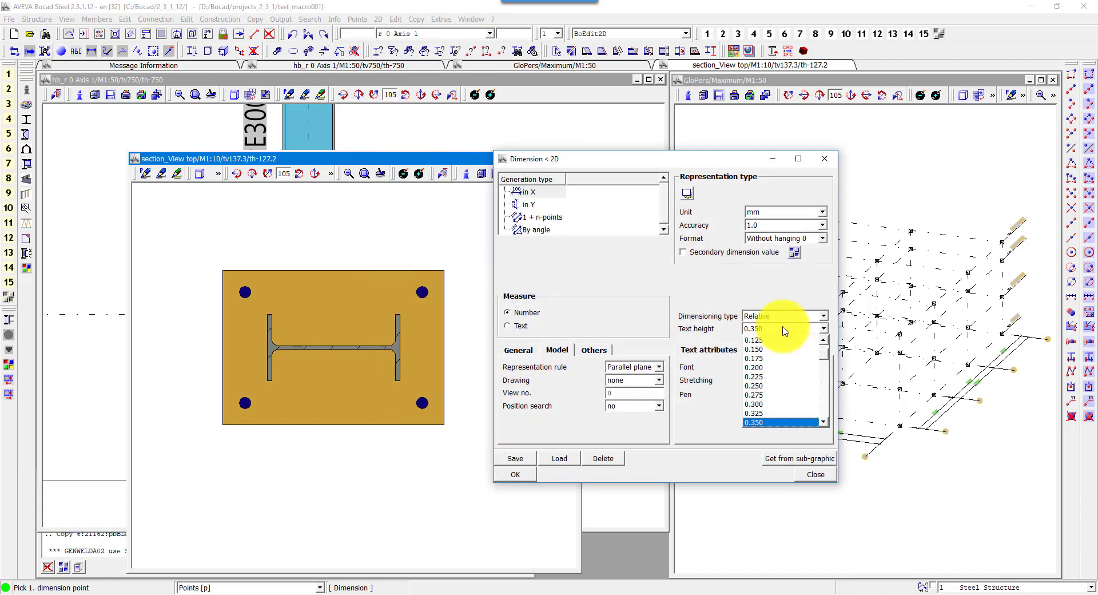
left_click(754, 404)
left_click(523, 326)
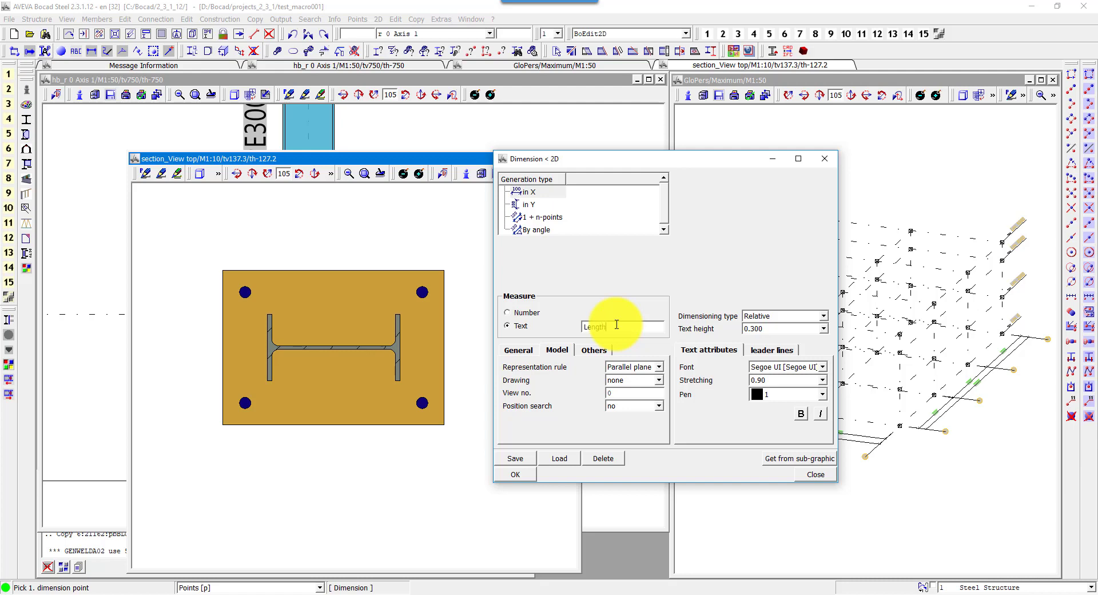
left_click(516, 473)
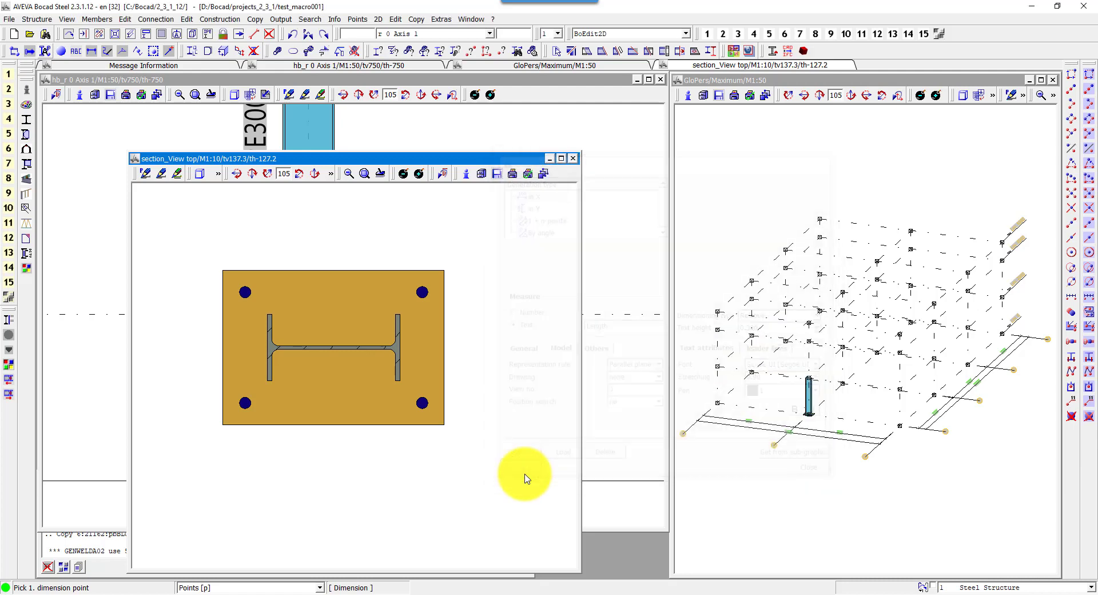
left_click(227, 265)
left_click(441, 265)
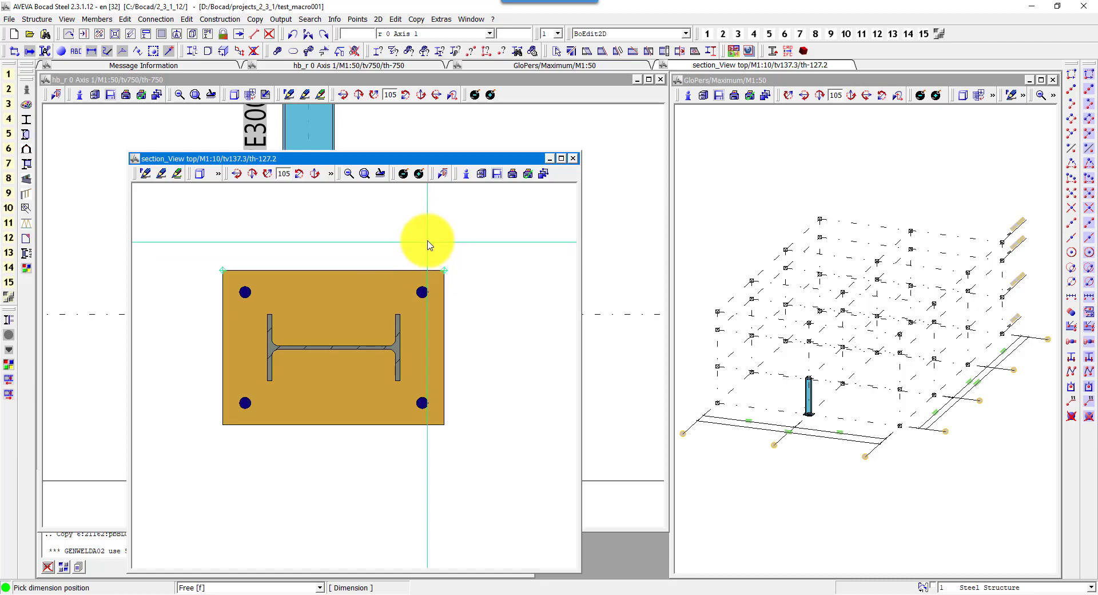
left_click(428, 242)
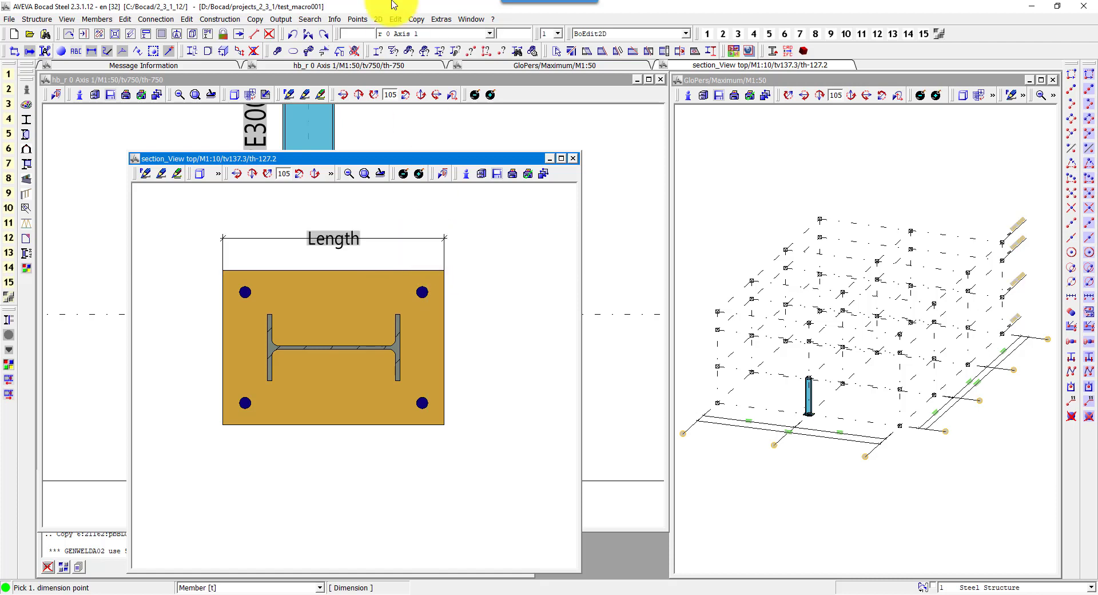
- Remove the trial Length dimension with Delete Graphics
left_click(378, 18)
left_click(407, 582)
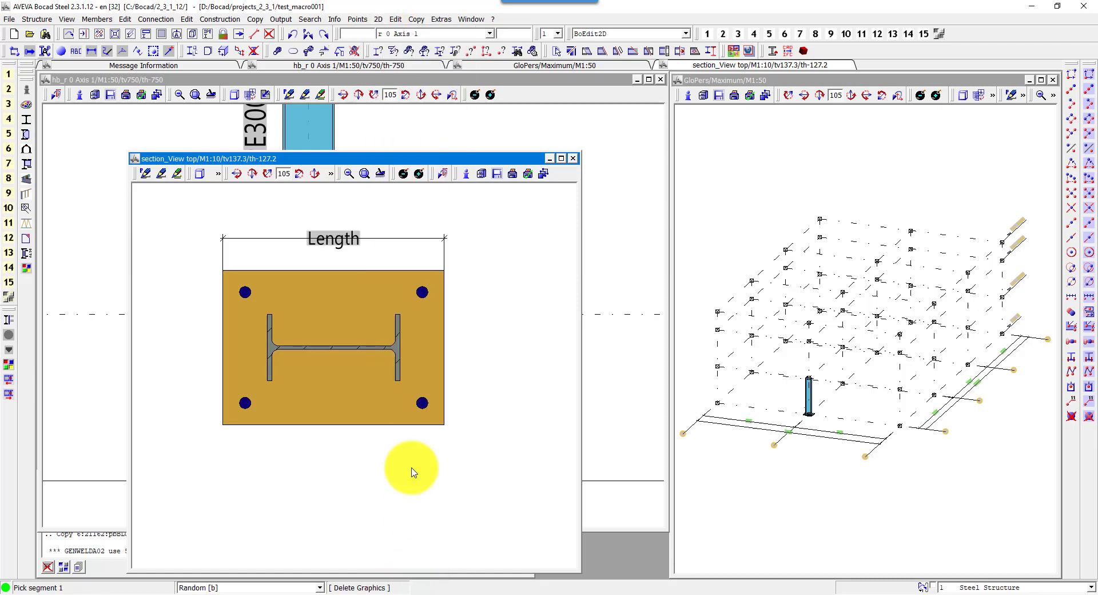
left_click(421, 239)
left_click(497, 304)
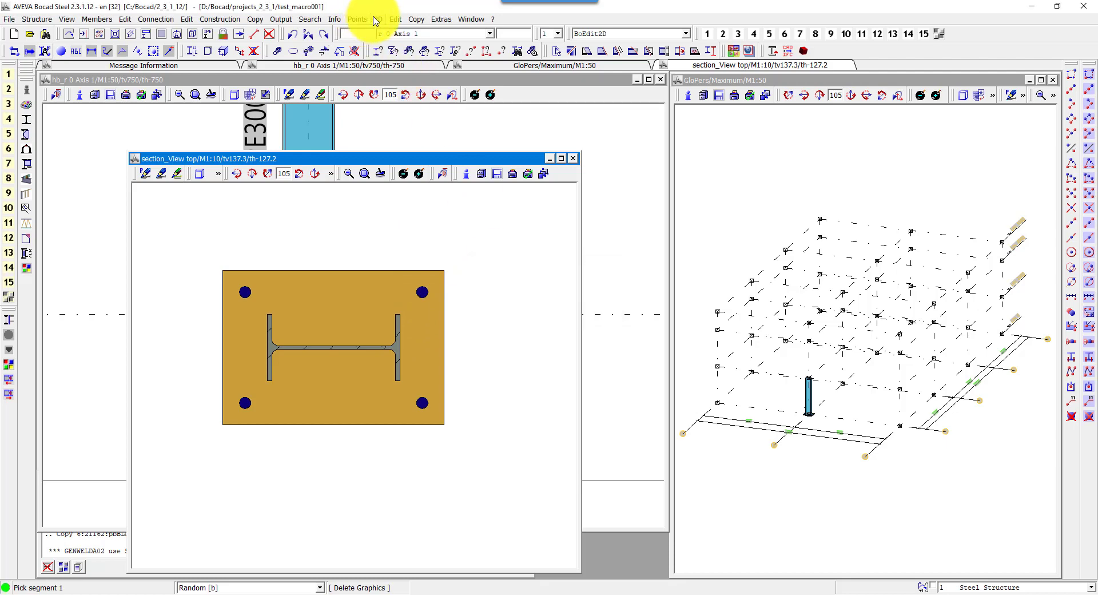
left_click(378, 19)
- Set measure location to outside and place the Length dimension above the plate
left_click(399, 32)
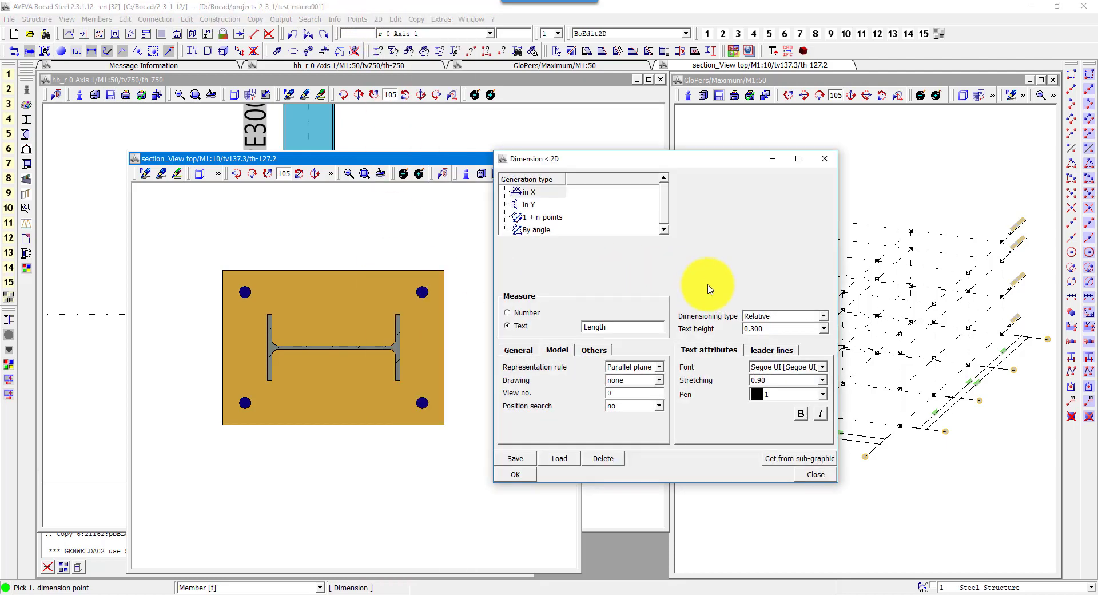
left_click(766, 350)
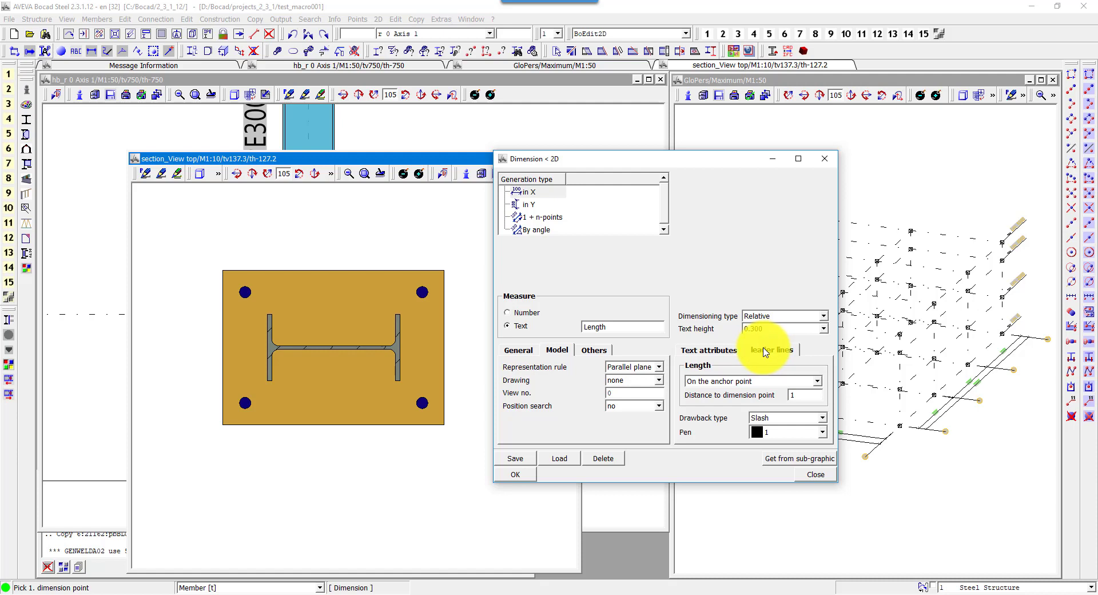
left_click(709, 350)
left_click(595, 355)
left_click(636, 380)
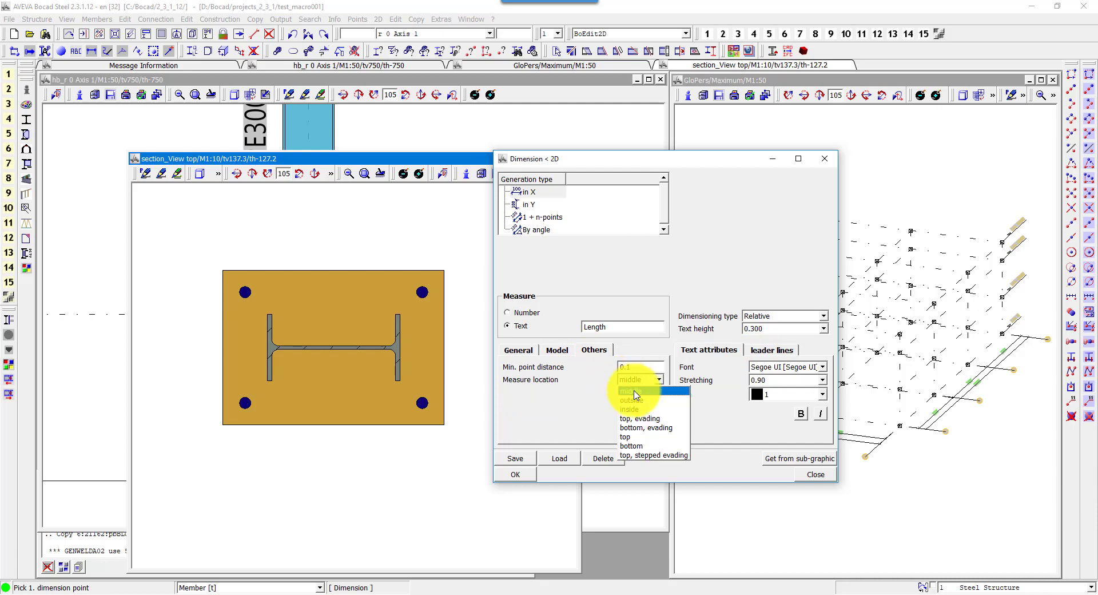
left_click(637, 403)
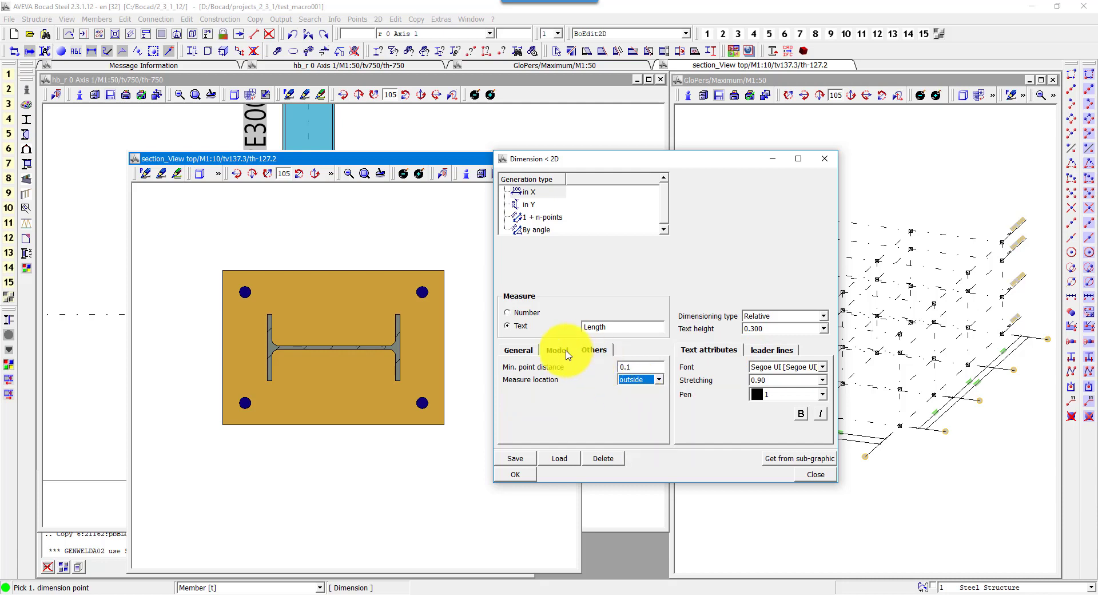
left_click(557, 350)
left_click(517, 349)
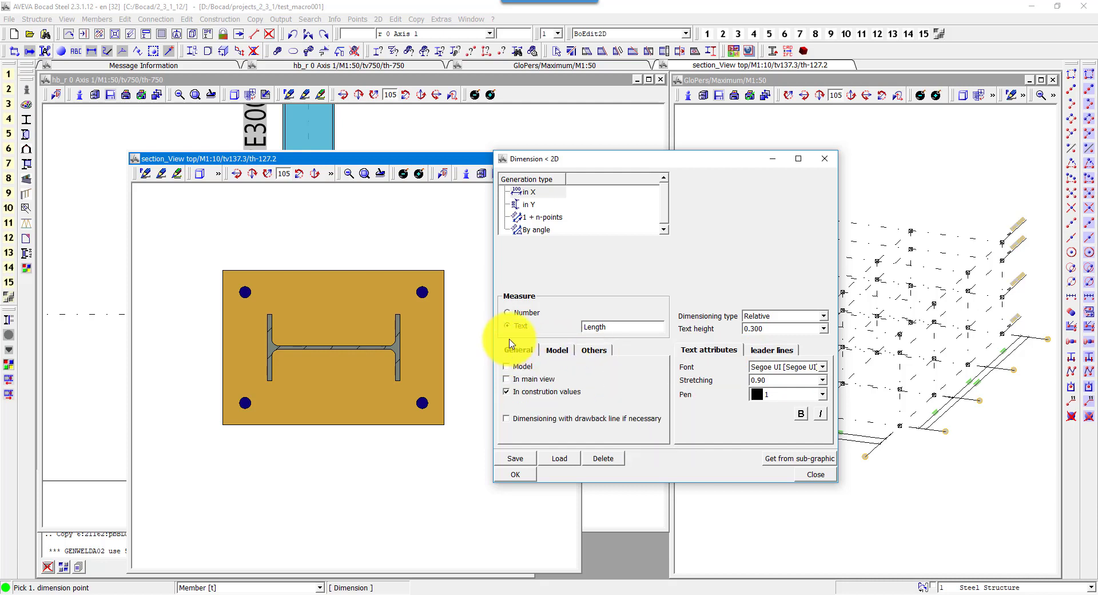
left_click(515, 474)
left_click(223, 270)
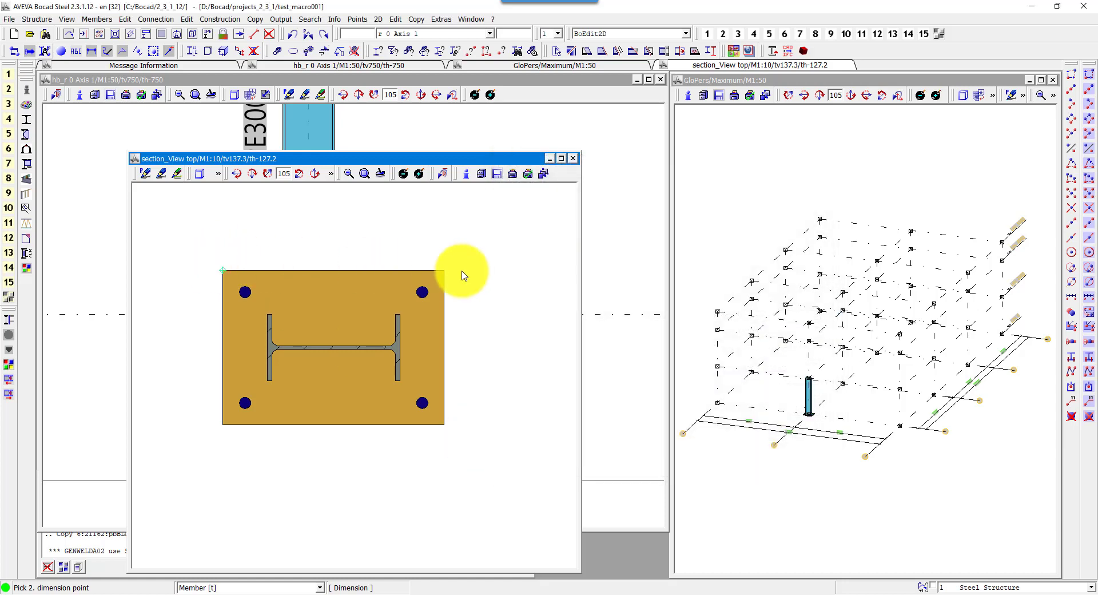
left_click(414, 248)
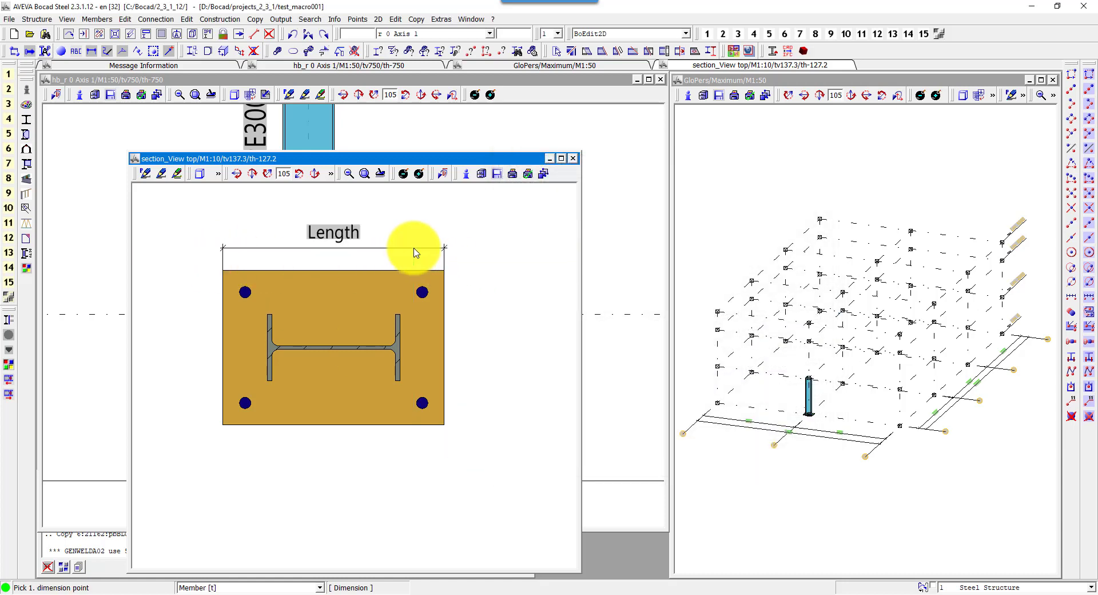
- Add a vertical Width dimension along the plate's left edge
right_click(416, 253)
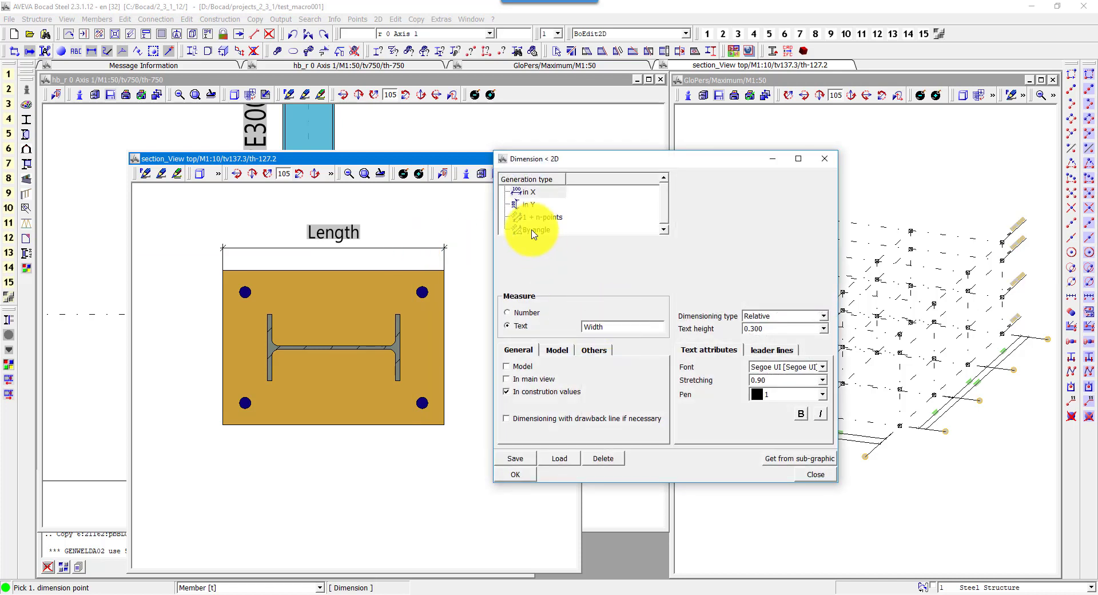
left_click(527, 204)
left_click(526, 476)
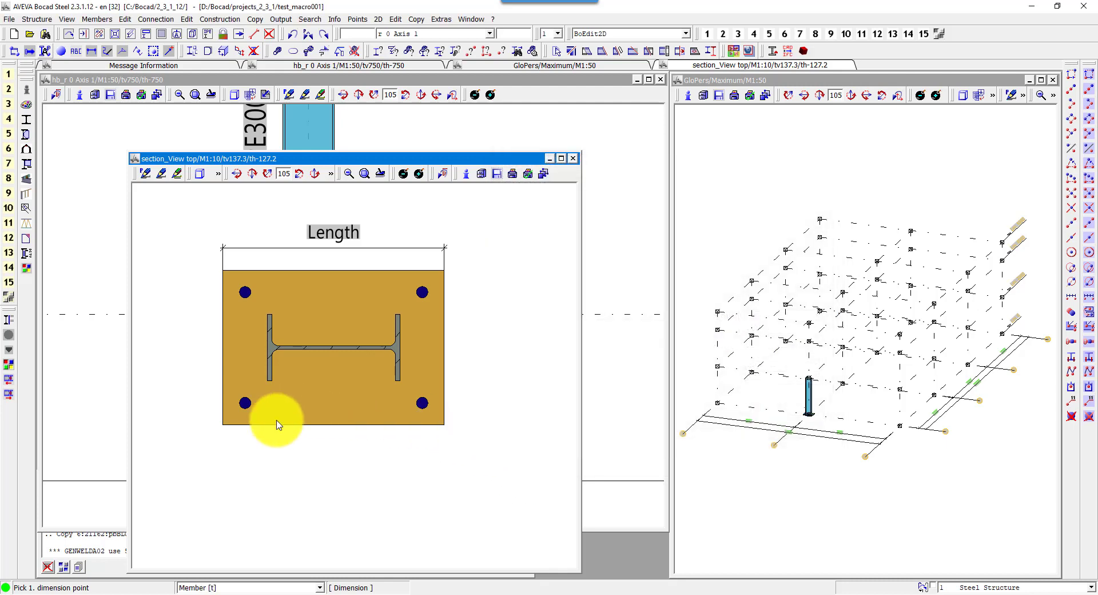
left_click(223, 424)
left_click(223, 271)
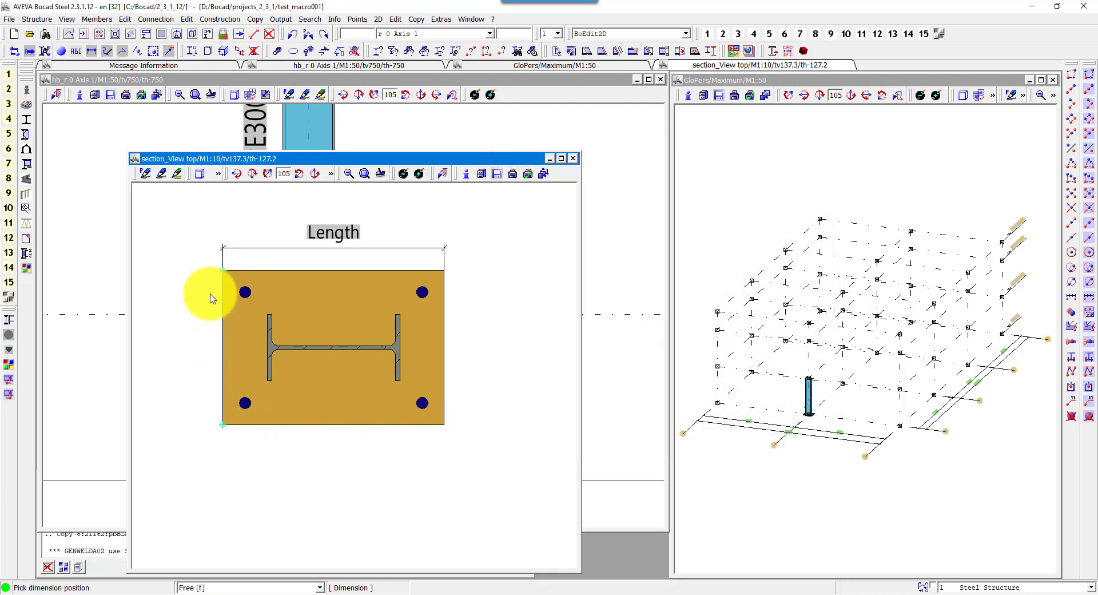
left_click(196, 296)
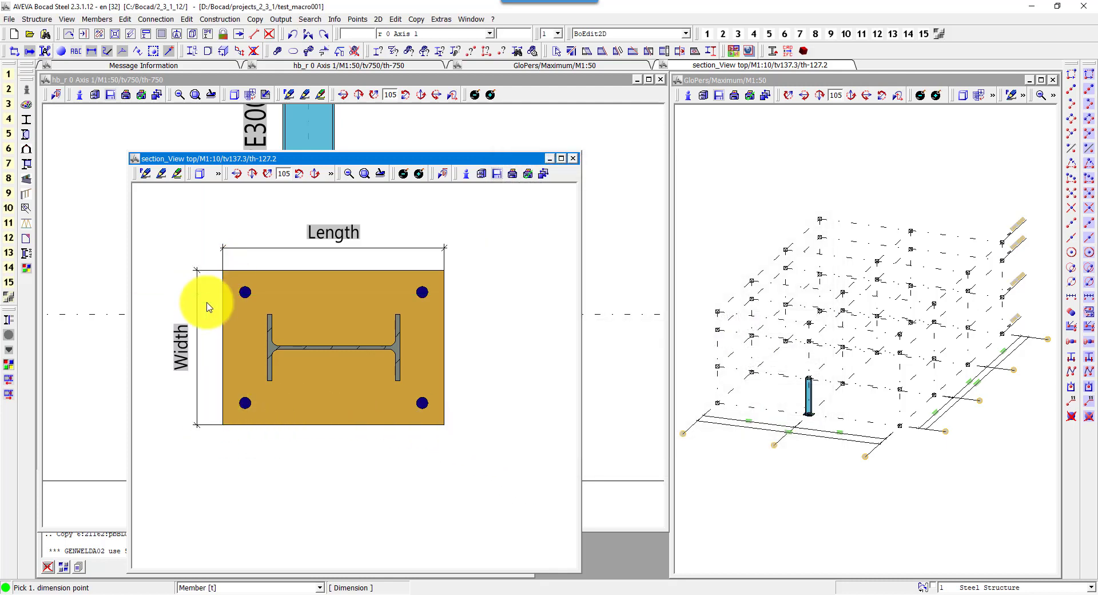
- Add a horizontal Holes X distance between the lower bolt holes, below the plate
right_click(295, 316)
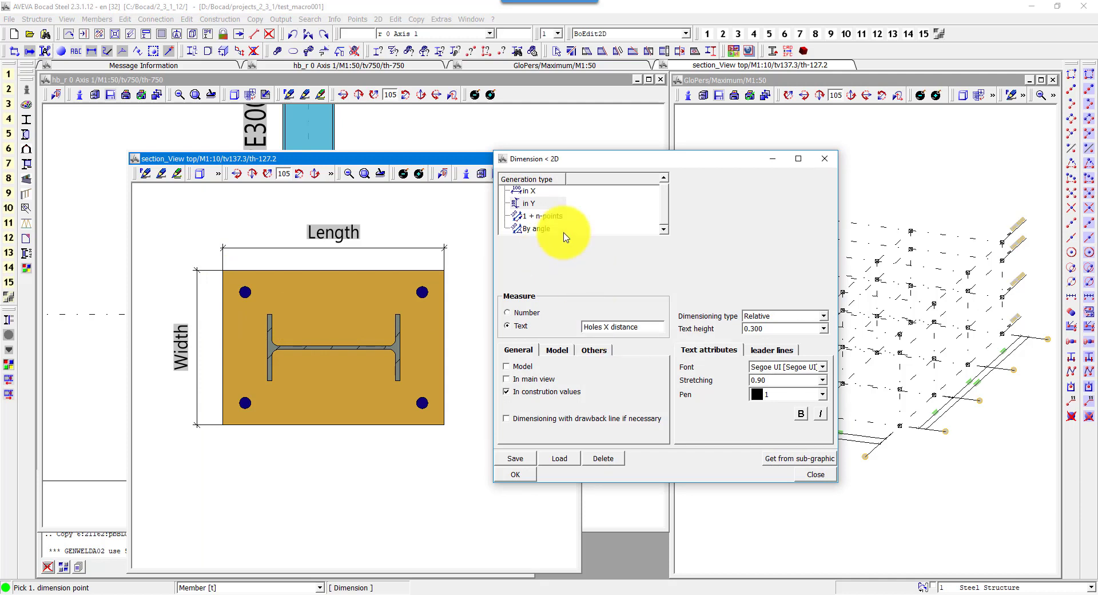
left_click(529, 191)
left_click(516, 474)
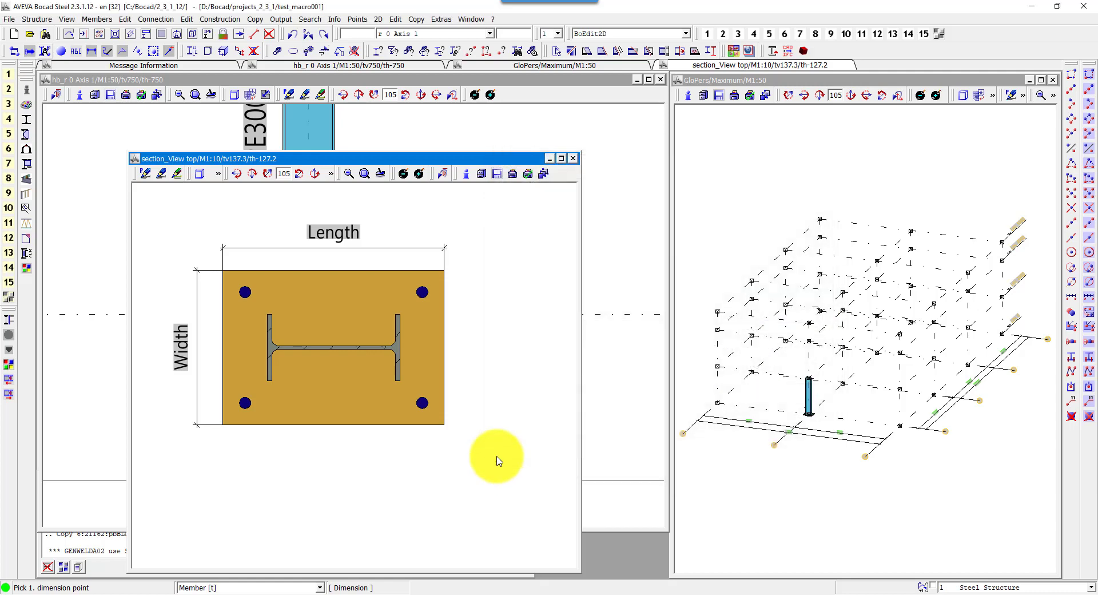
left_click(244, 403)
left_click(423, 405)
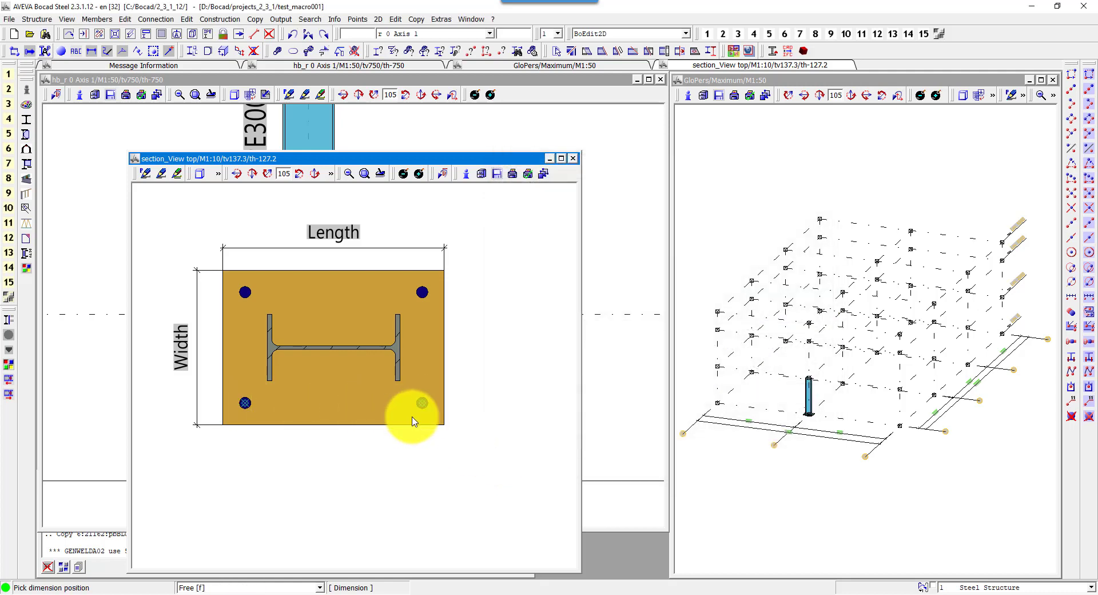
left_click(410, 450)
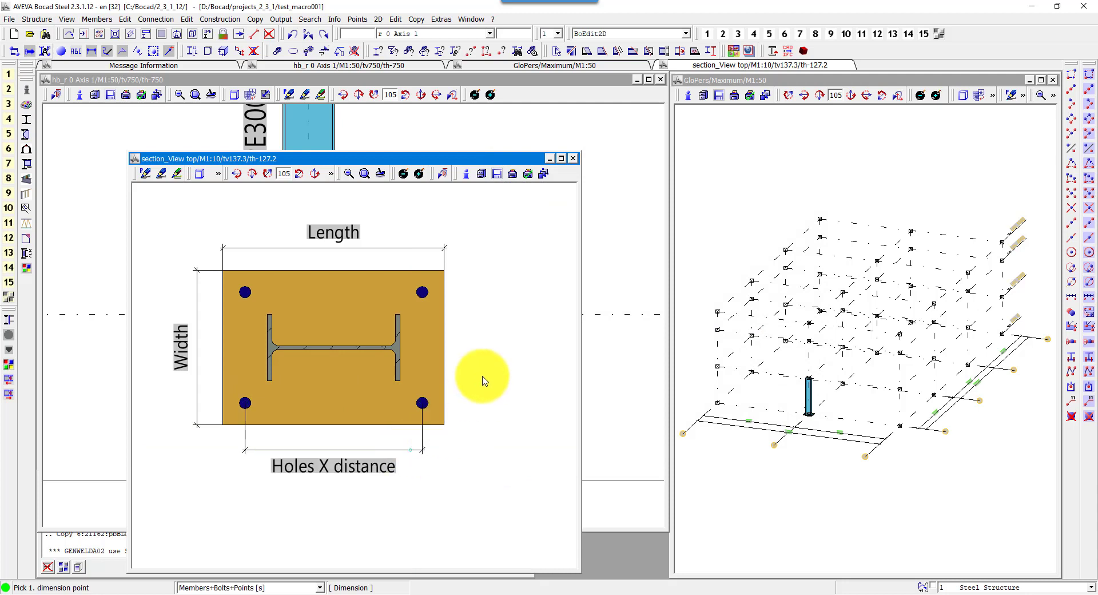
- Add a vertical Holes Y distance between the right bolt holes, right of the plate
right_click(484, 379)
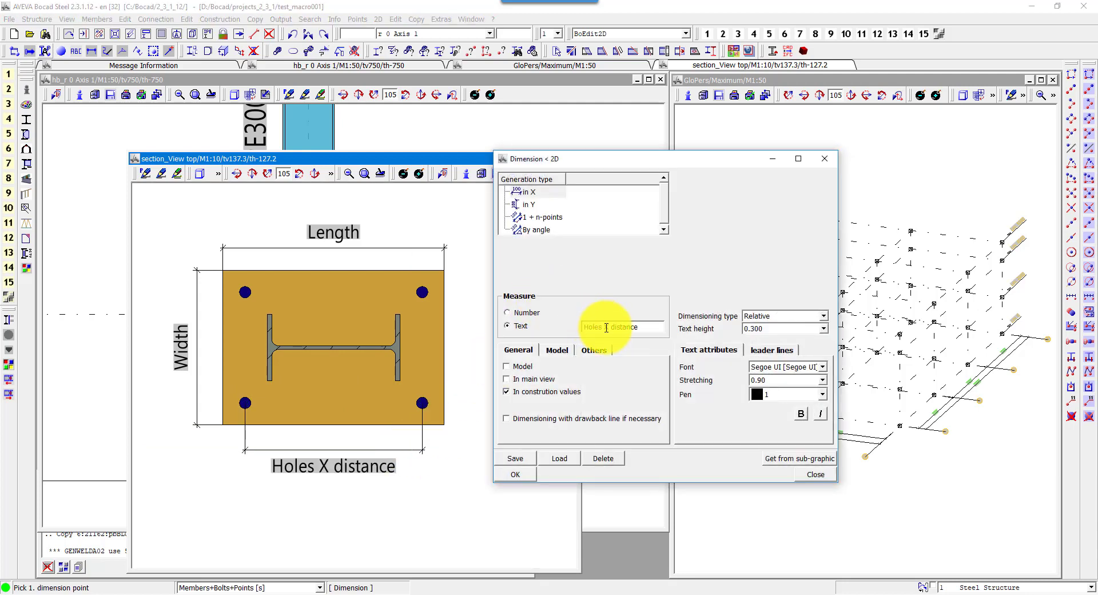
left_click(528, 204)
left_click(515, 474)
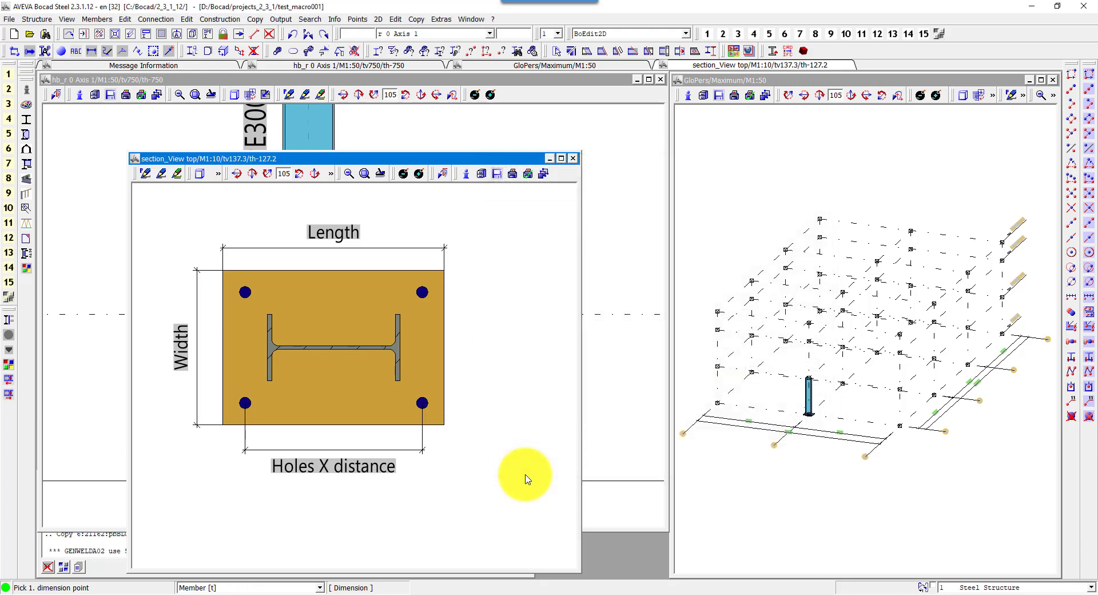
left_click(422, 292)
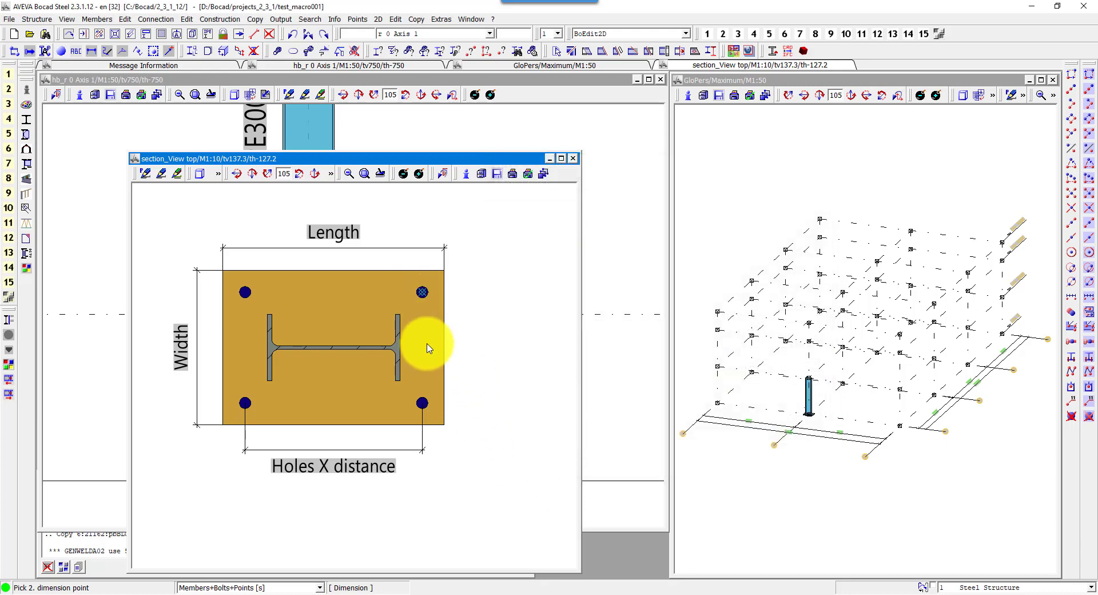
left_click(422, 402)
left_click(472, 384)
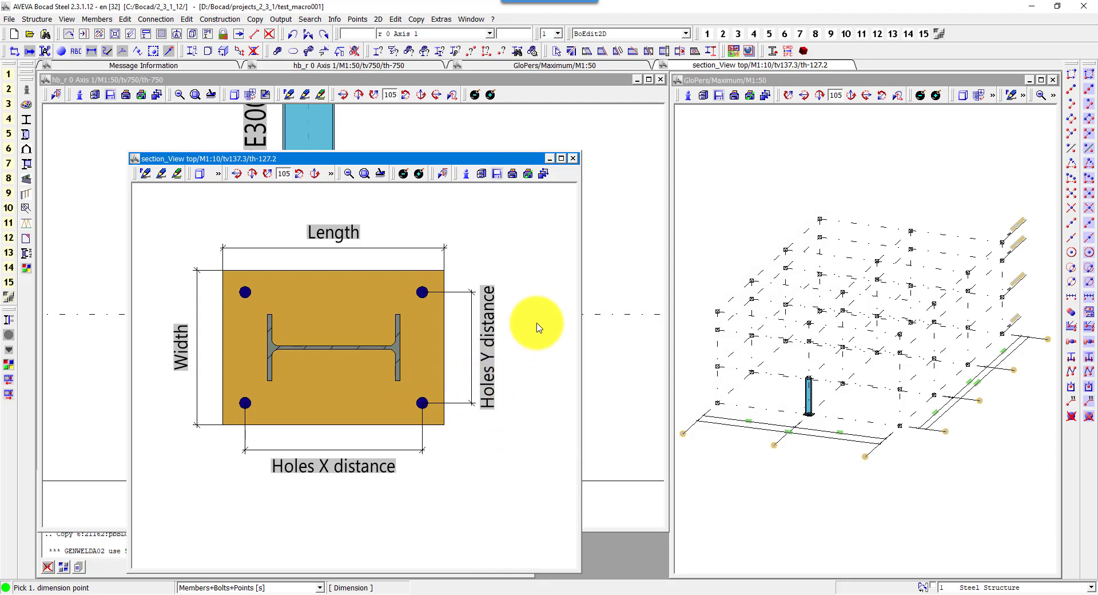
- Set up a text label with height 0.300, a drawback line, black pen 1 and an arrowhead
left_click(380, 19)
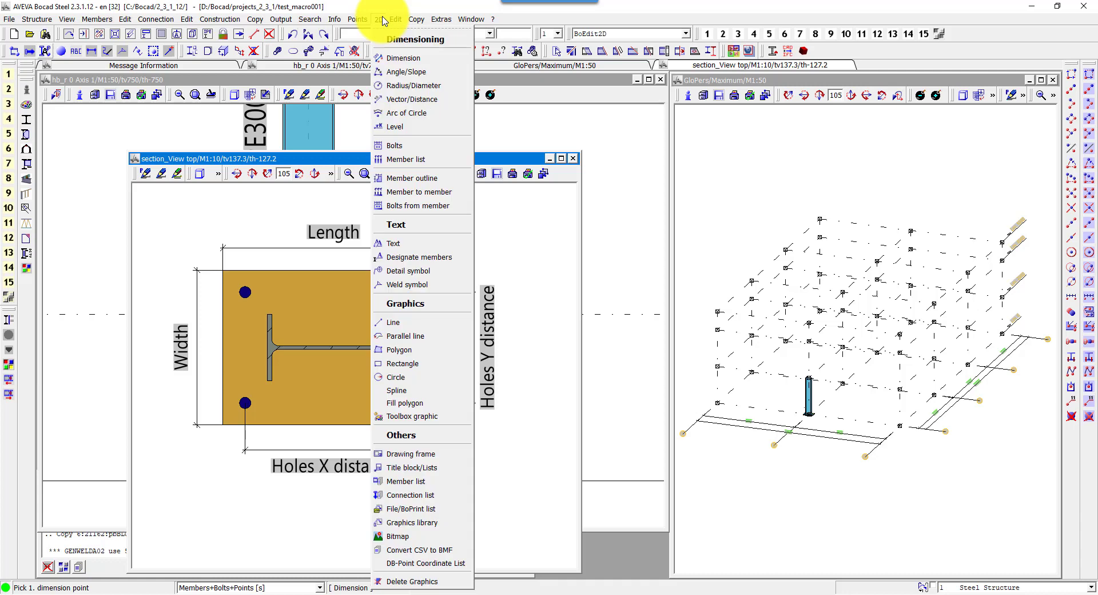
left_click(406, 246)
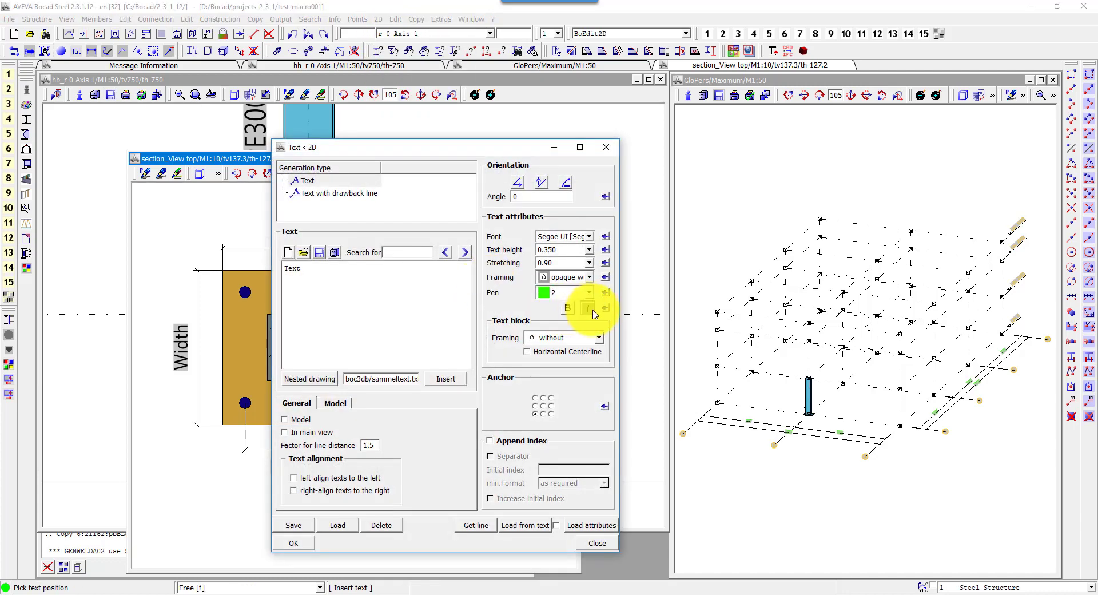
left_click(560, 249)
left_click(559, 325)
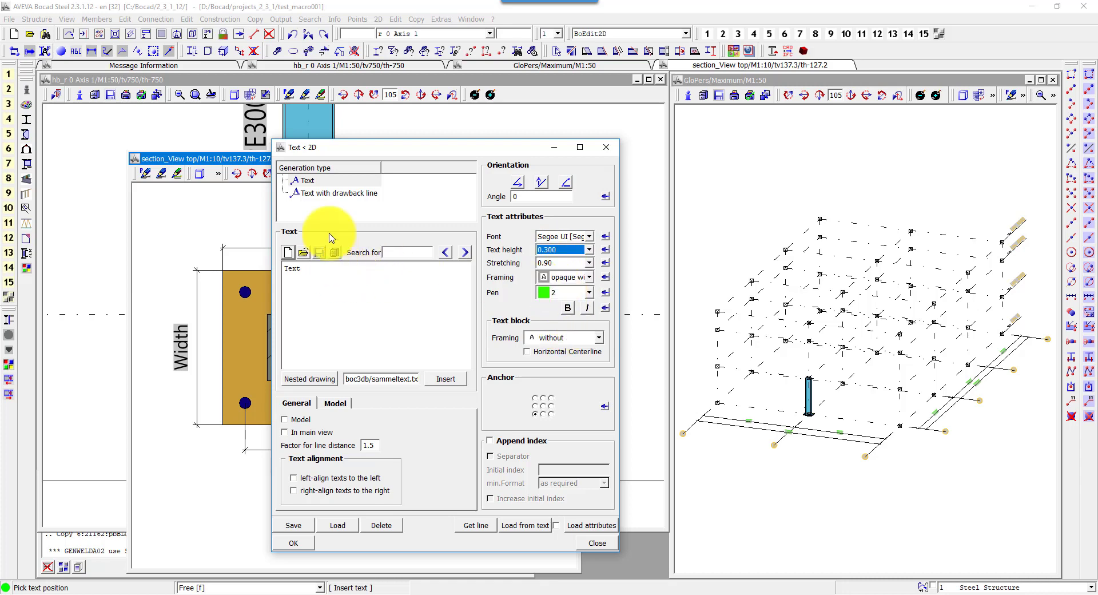
left_click(332, 193)
left_click(597, 424)
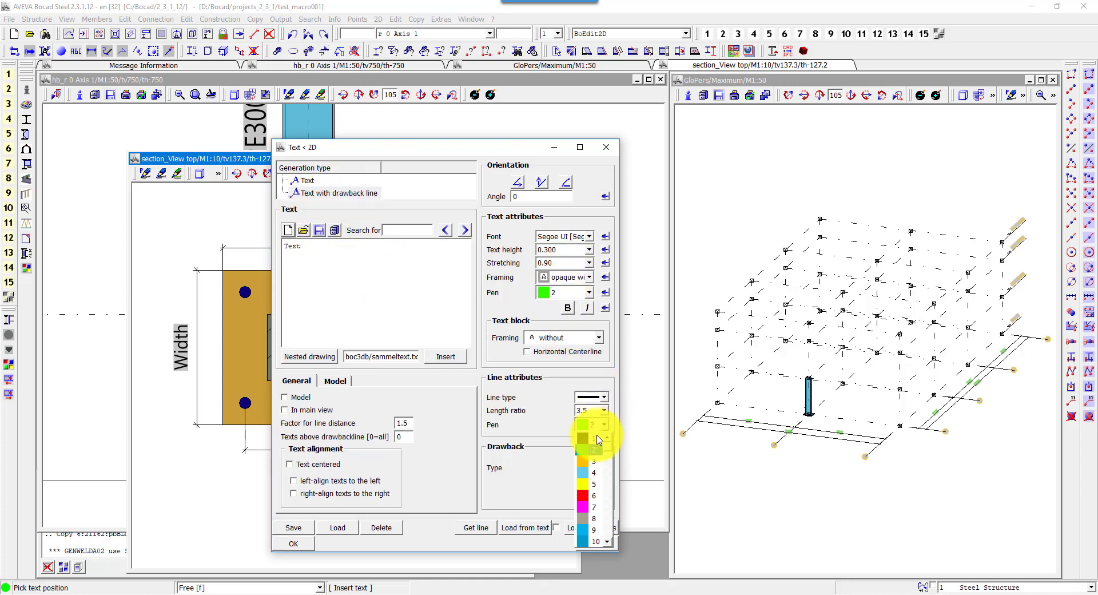
left_click(589, 436)
left_click(593, 467)
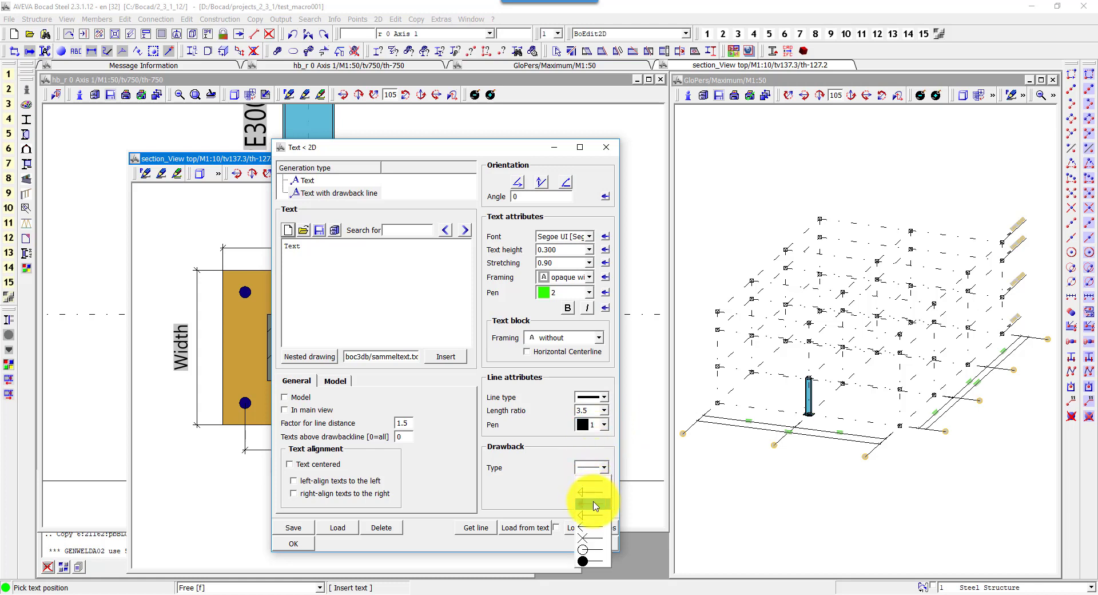
left_click(589, 503)
- Replace the placeholder with the label text Holes, adjust the arrow style, and confirm
scroll(561, 298, "up", 1)
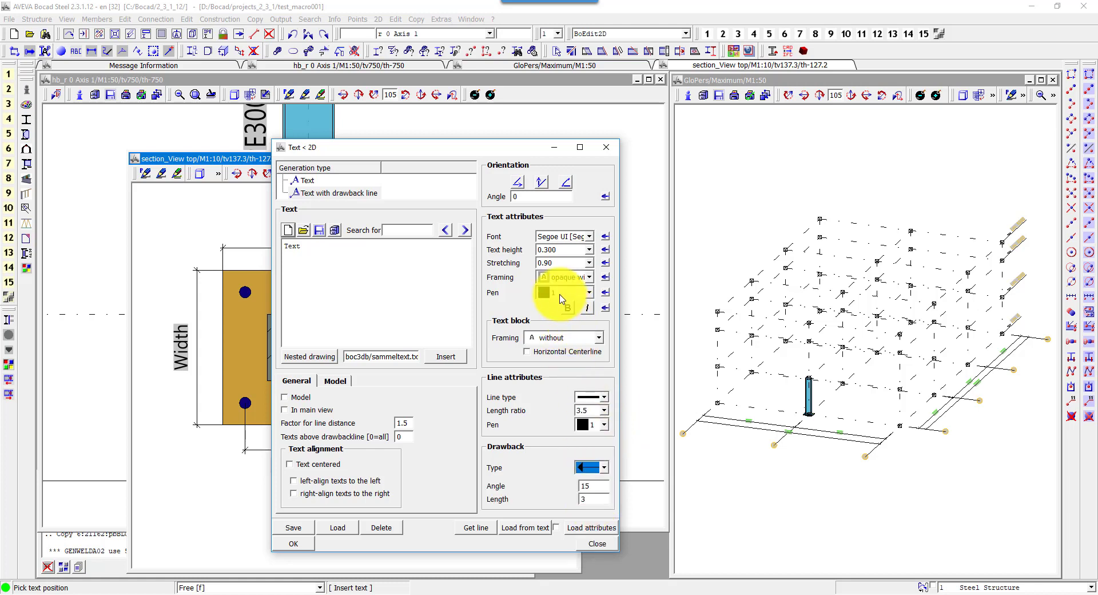
scroll(561, 279, "up", 1)
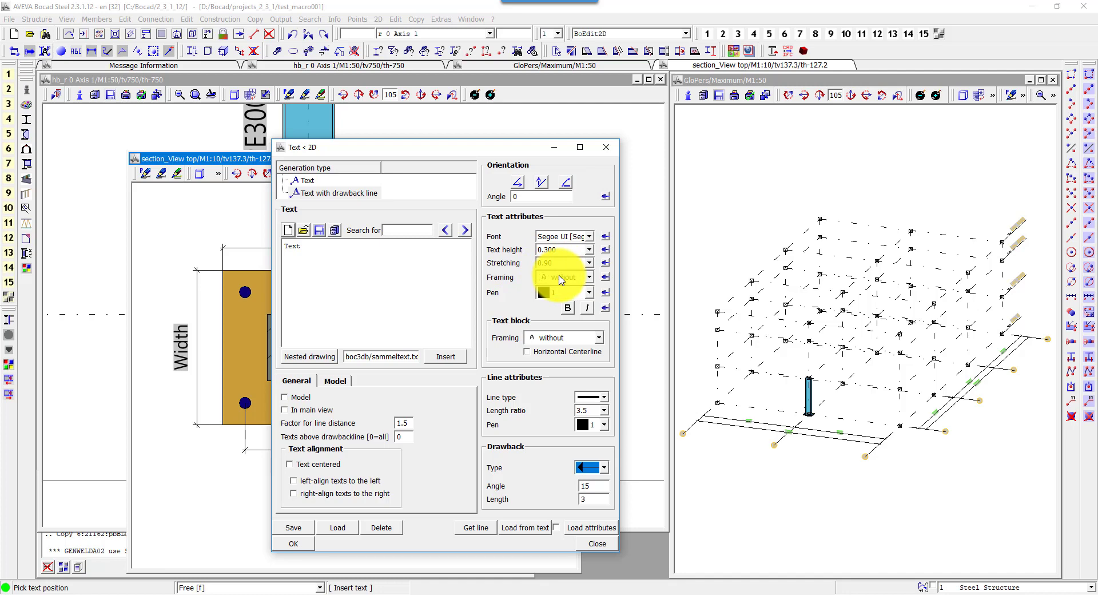
double_click(332, 247)
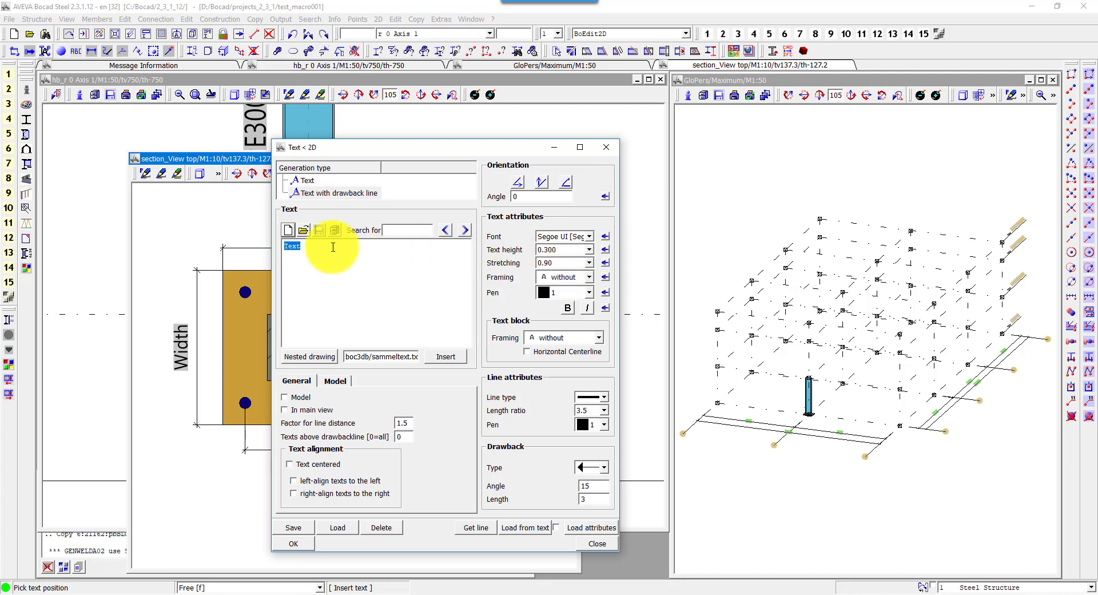
type("8")
type("Holes")
left_click(586, 467)
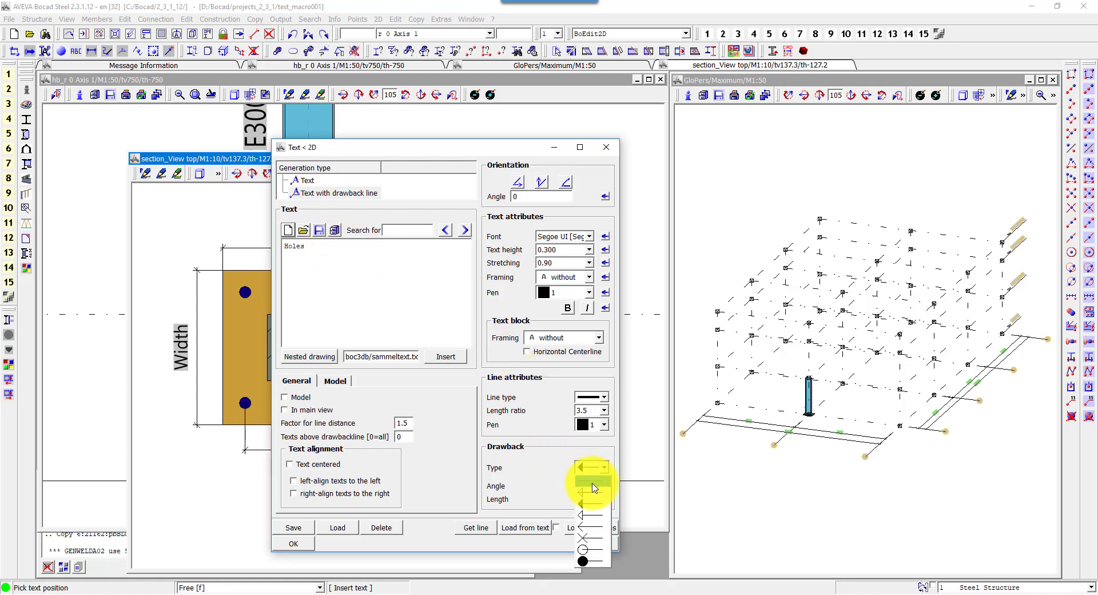
left_click(593, 487)
left_click(293, 543)
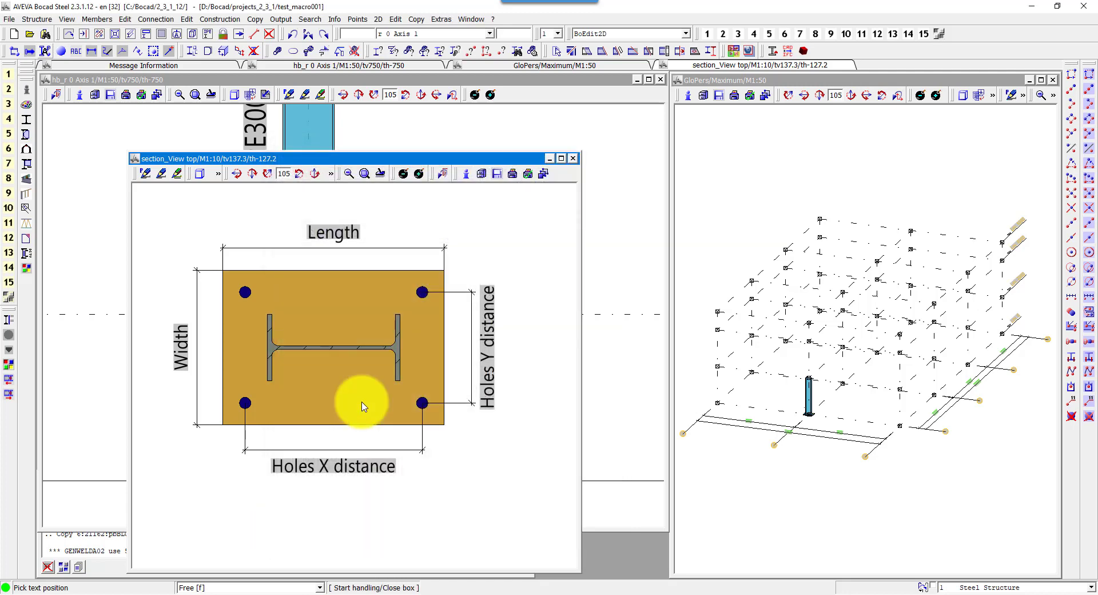
- Place the Holes label with its leader on the upper-right hole, then start saving
left_click(467, 254)
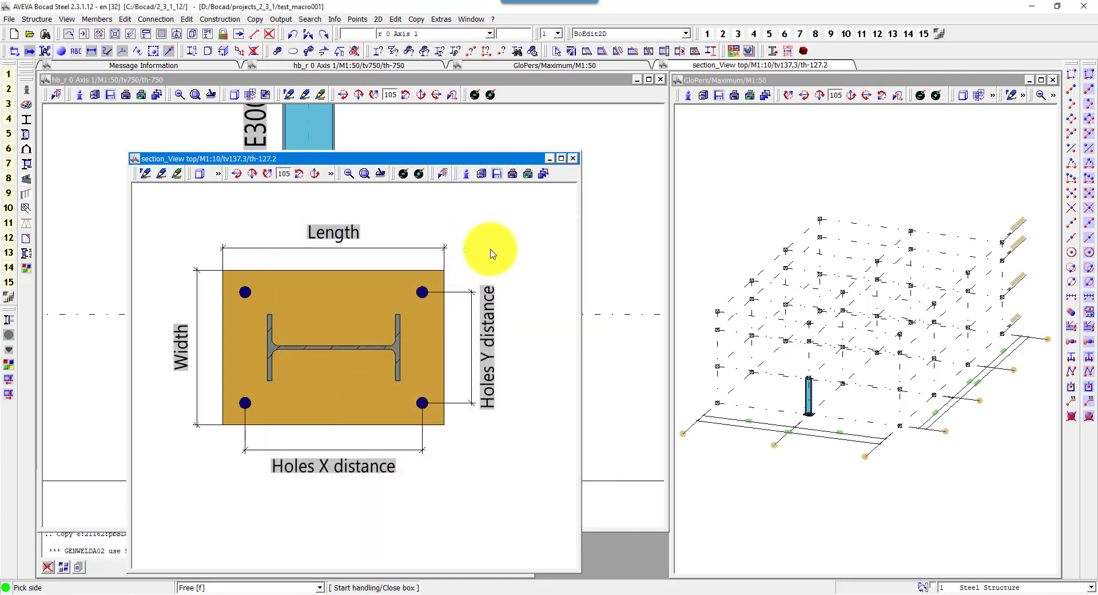
left_click(422, 292)
left_click(422, 293)
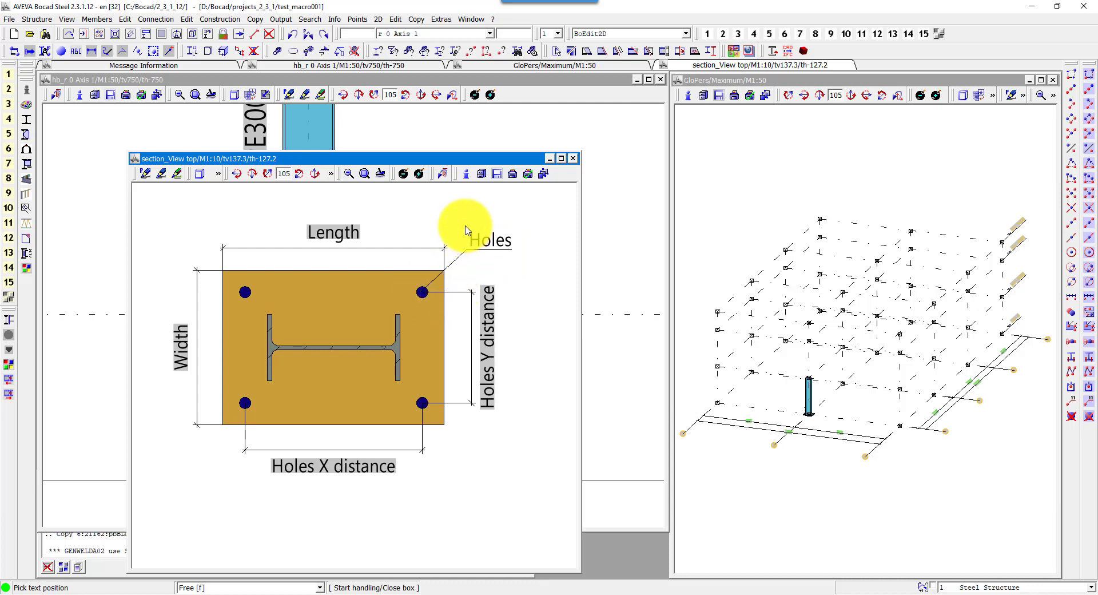
left_click(481, 174)
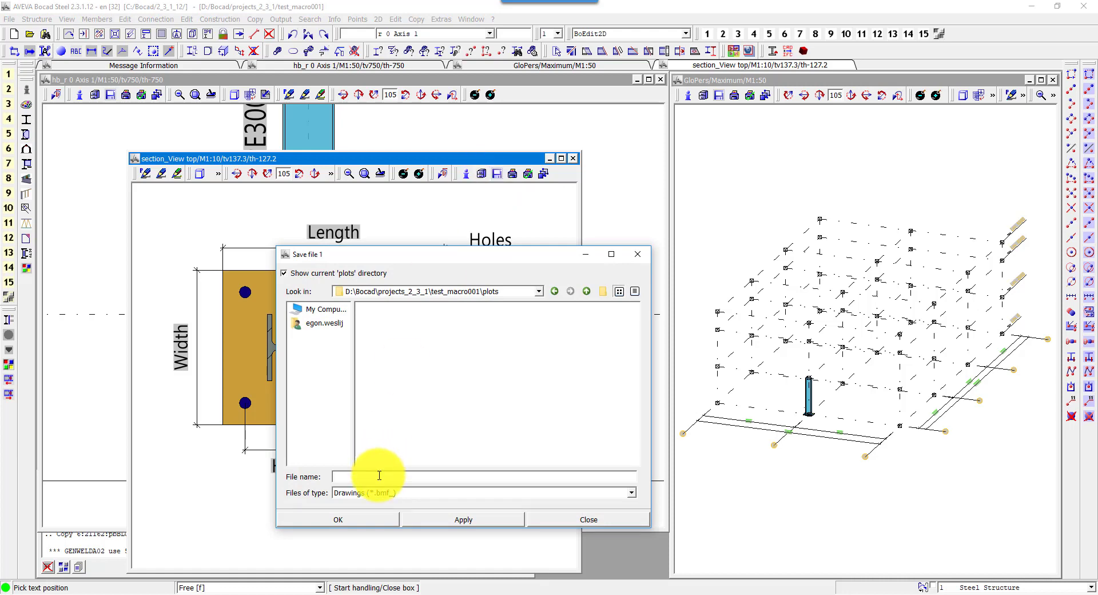
- Create a new folder named help inside client_2_3_1_empty
left_click(147, 589)
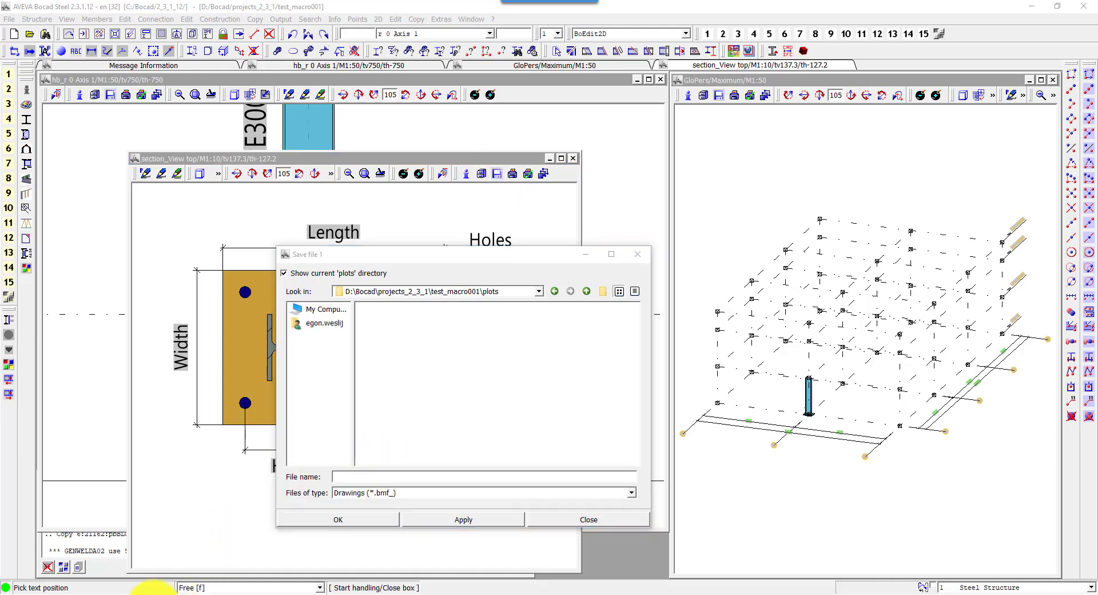
left_click(606, 109)
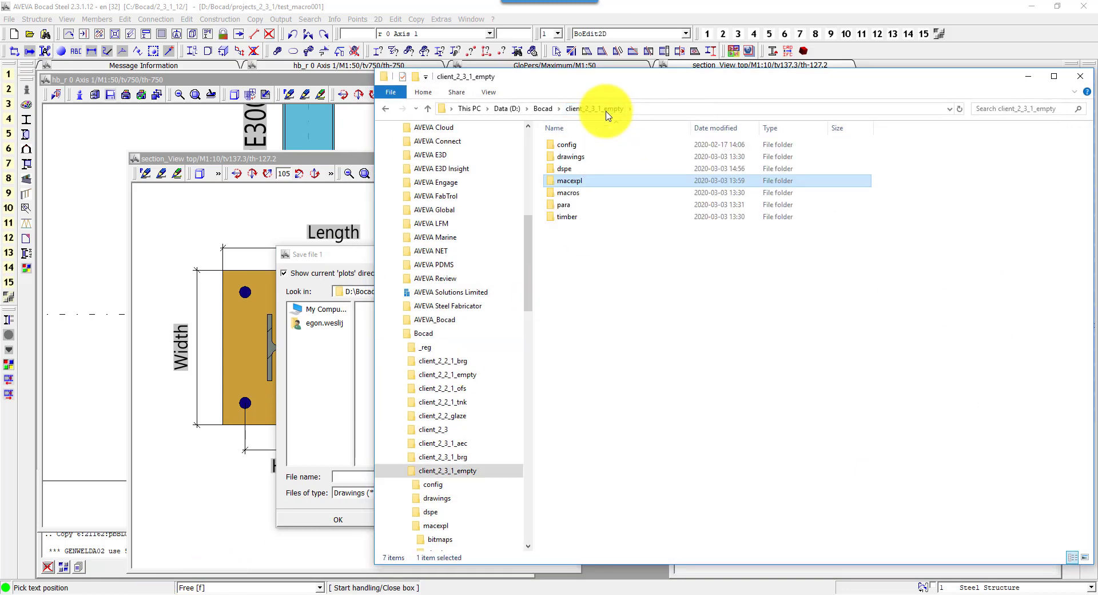
right_click(577, 264)
mouse_move(470, 398)
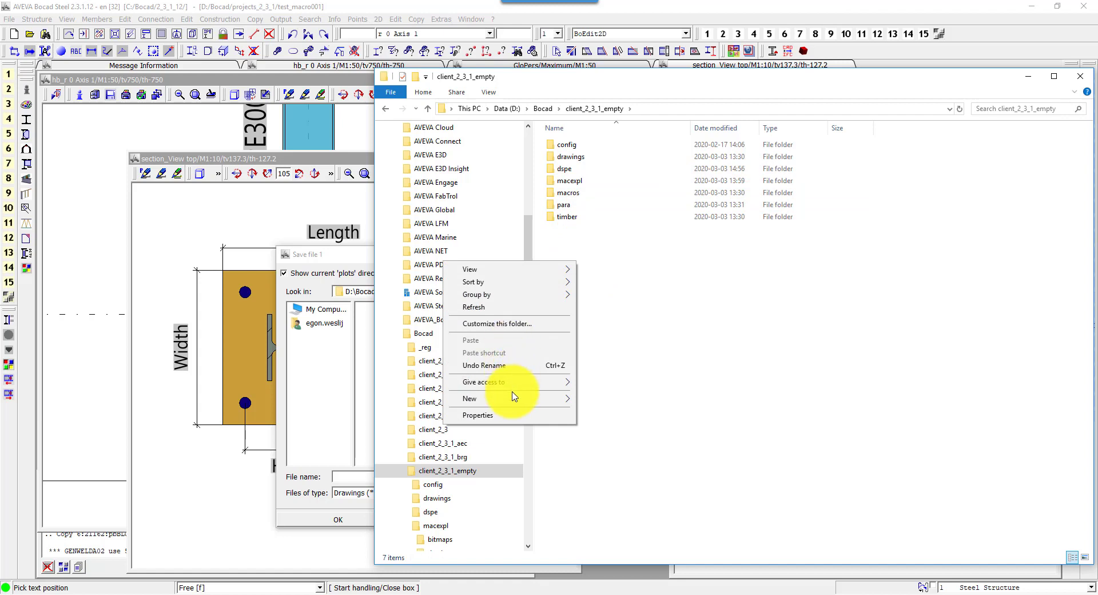
left_click(604, 402)
type("h")
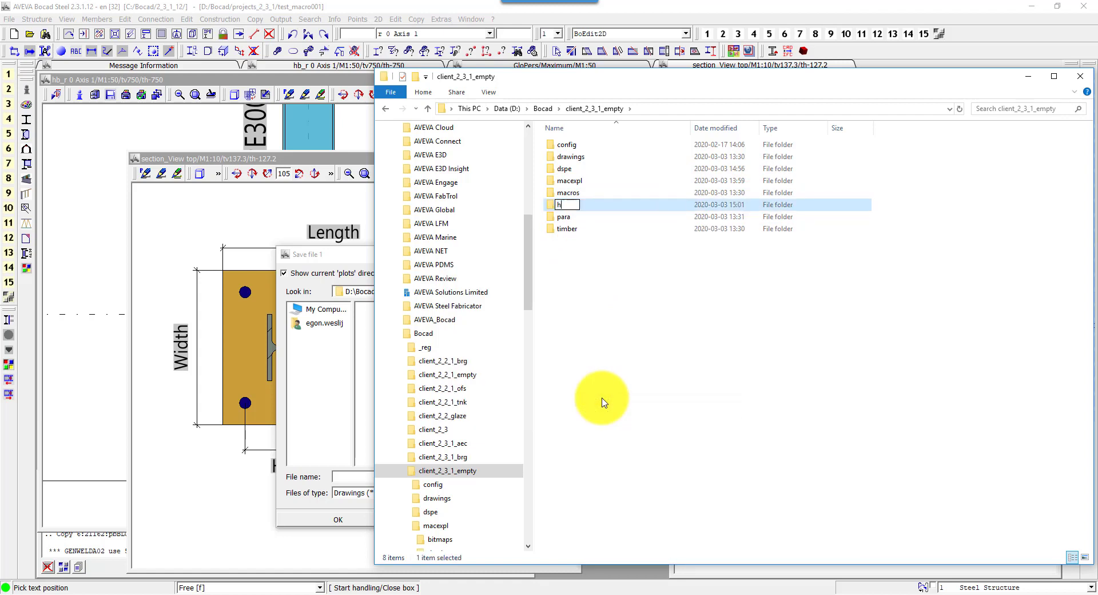
type("elp")
key("Return")
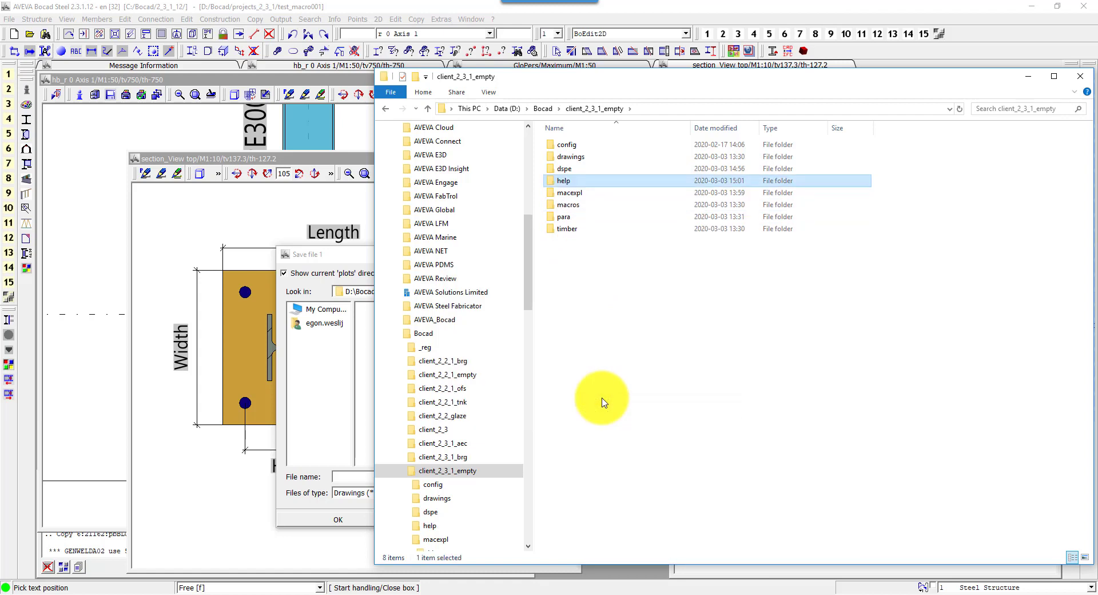
- Create a folder named konstr inside the help folder
double_click(582, 181)
right_click(607, 269)
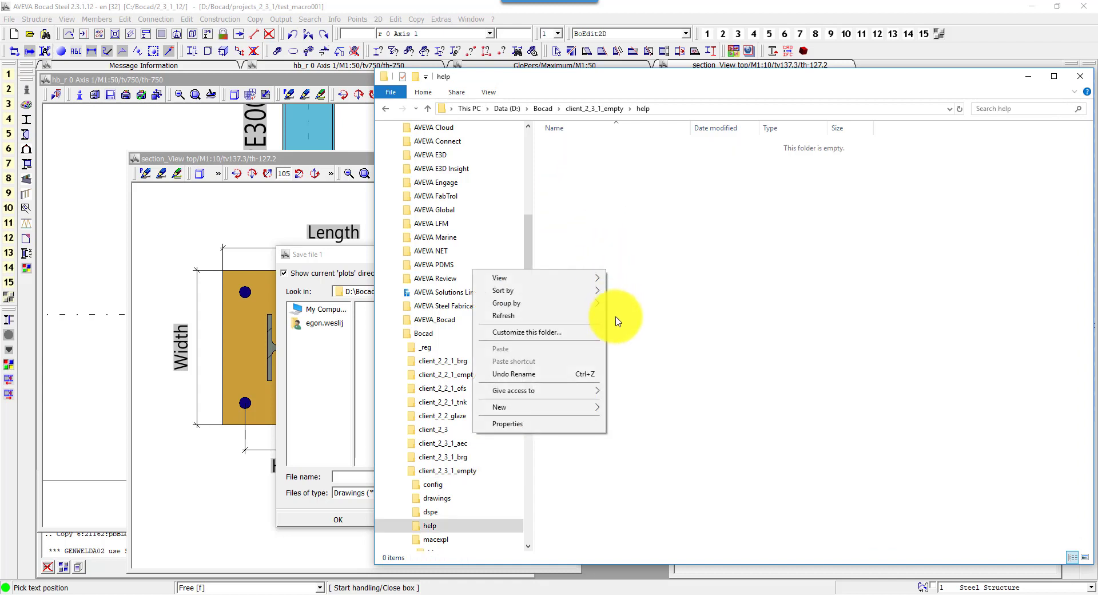
left_click(628, 408)
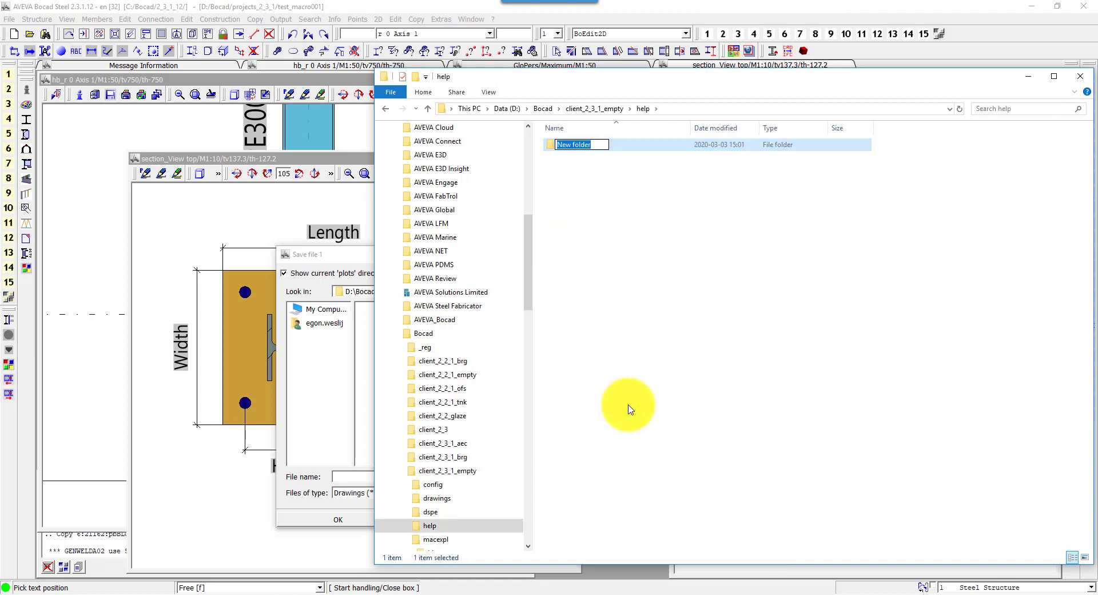
type("konstr")
key("Return")
key("Return")
- Create a ked folder inside konstr and copy its full path
right_click(635, 276)
mouse_move(530, 413)
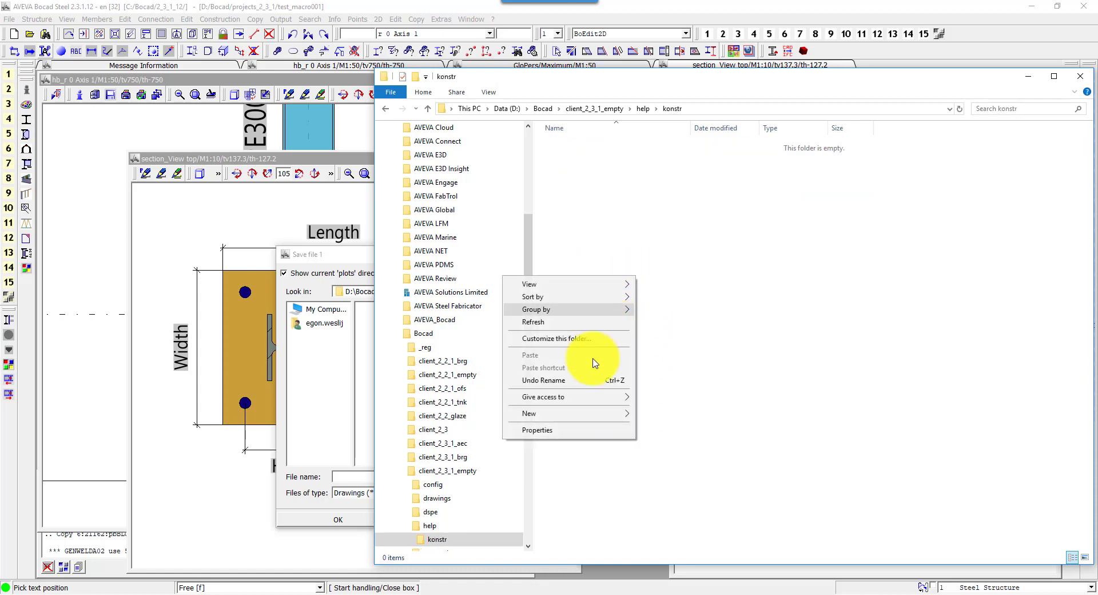
left_click(664, 416)
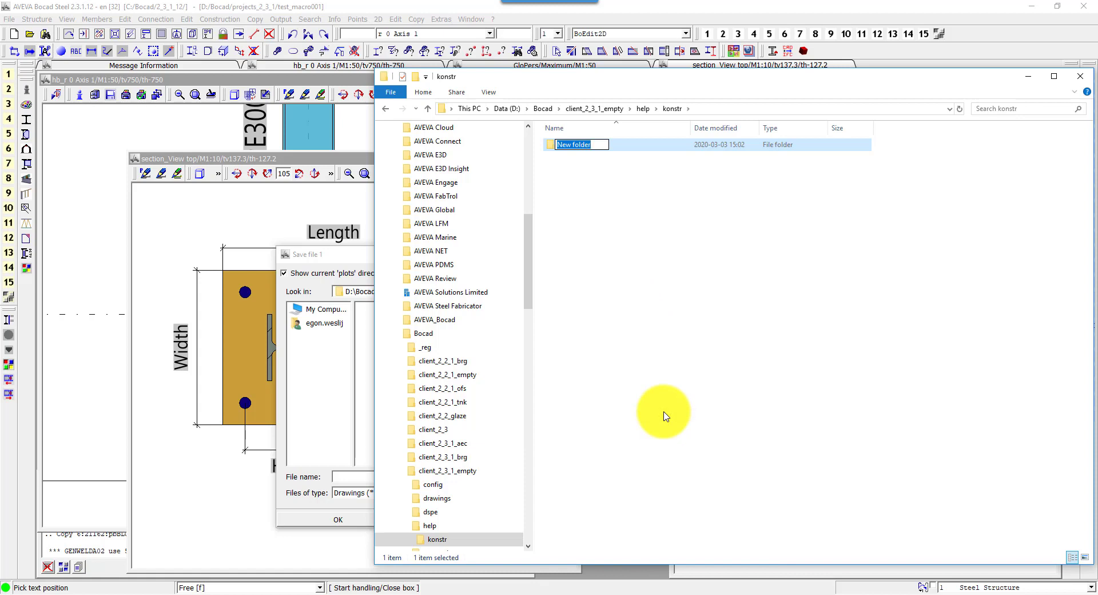
type("ked")
key("Return")
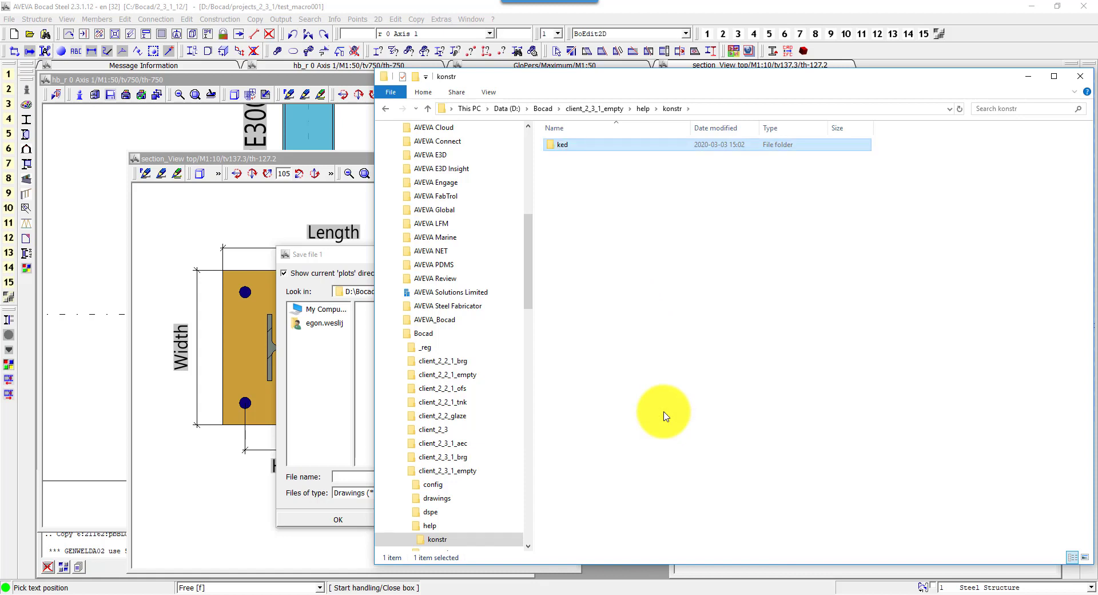
double_click(653, 149)
key("ctrl+c")
left_click(724, 109)
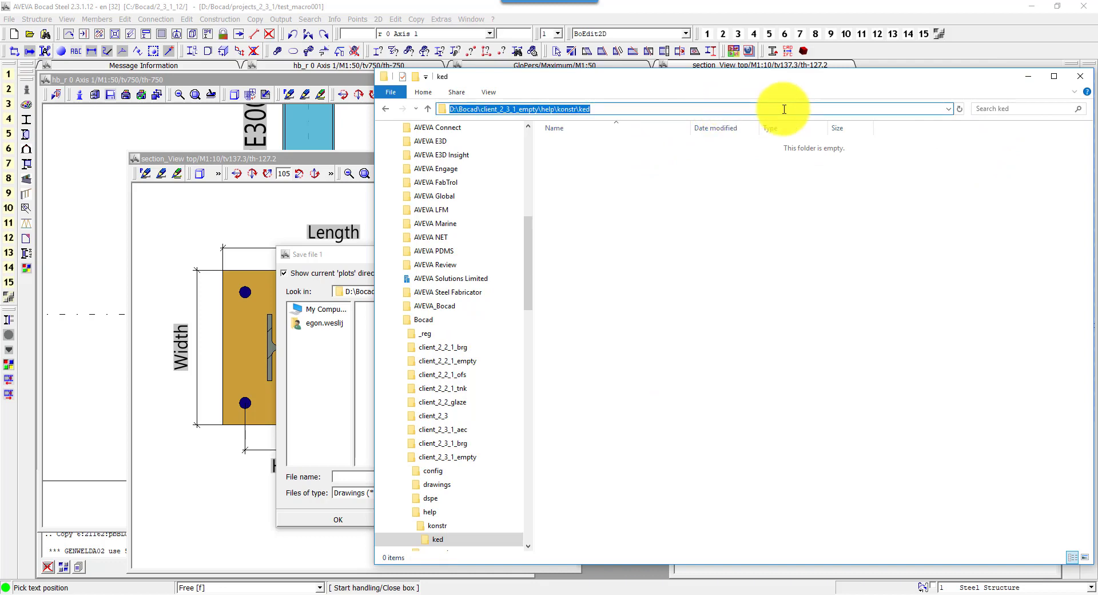
left_click(1027, 76)
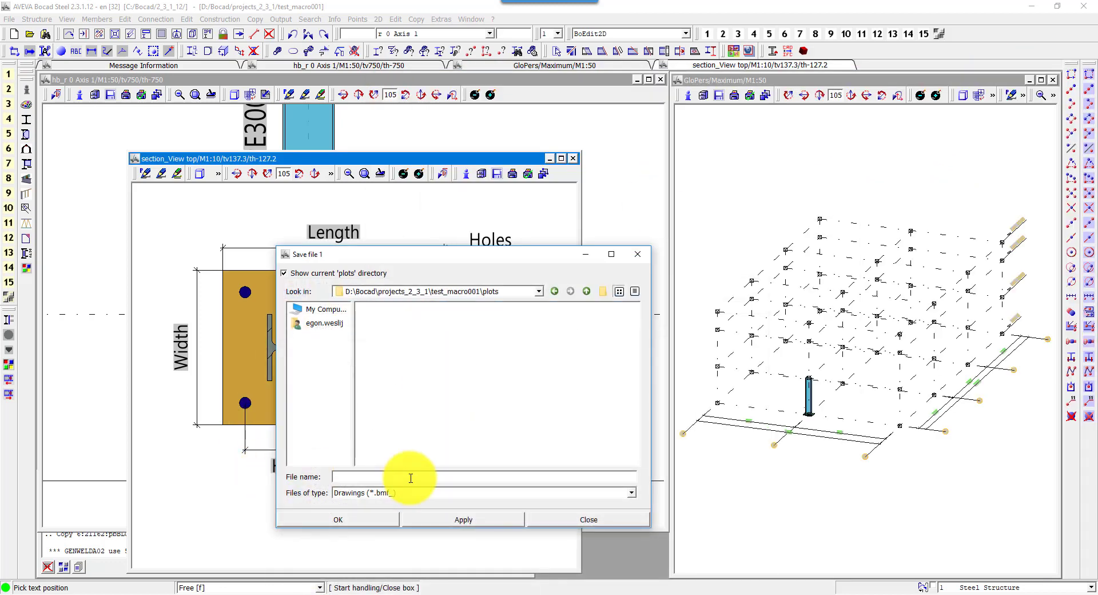
- Save the drawing as s00ked1_default_pgv1 under the pasted help\konstr\ked path
left_click(410, 477)
key("ctrl+v")
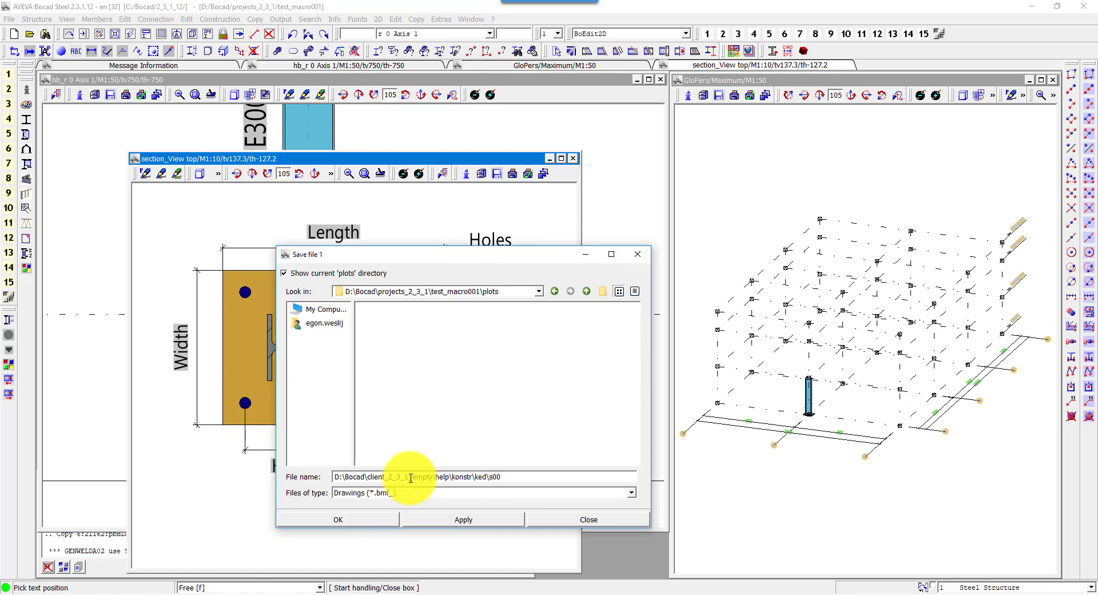
type("ked")
type("1_default_pgv1")
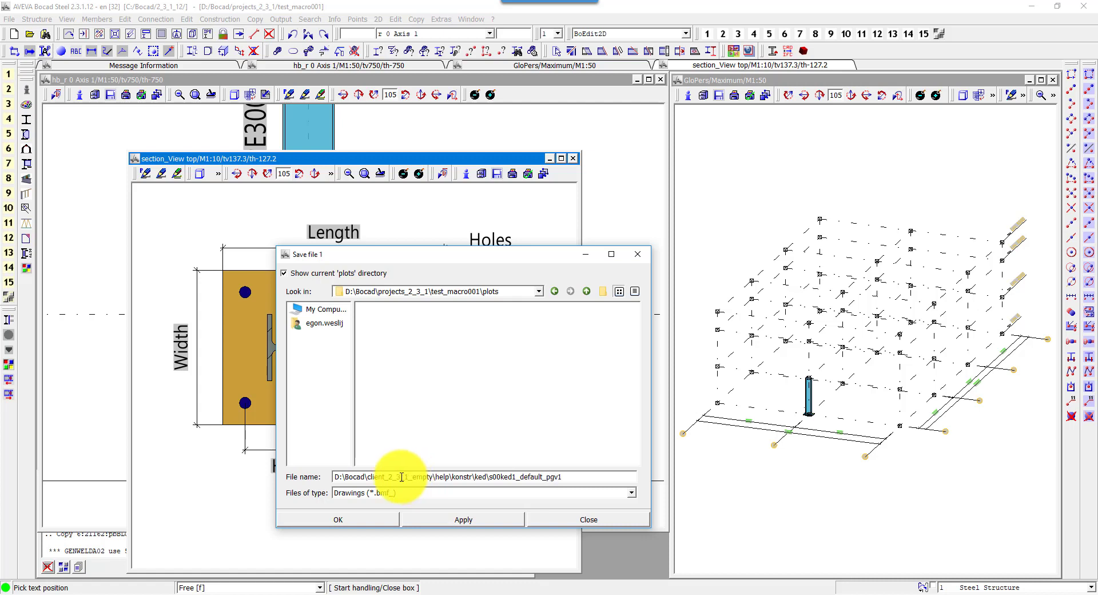
left_click(313, 518)
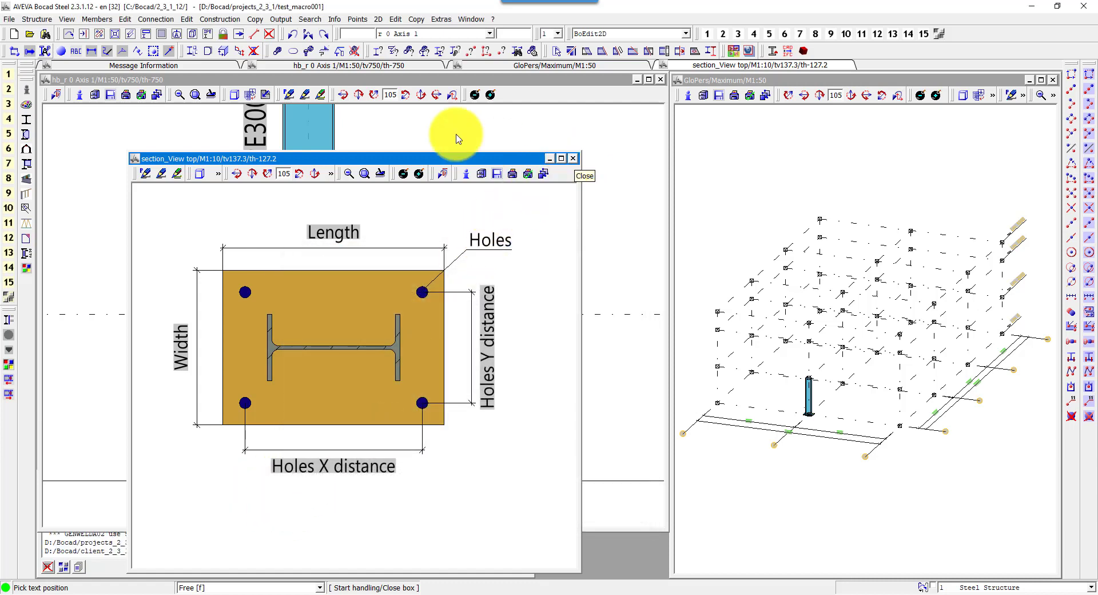
- Open the KED1 joint settings and check the help graphic on the Welds and Baseplate pages
left_click(9, 335)
left_click(183, 216)
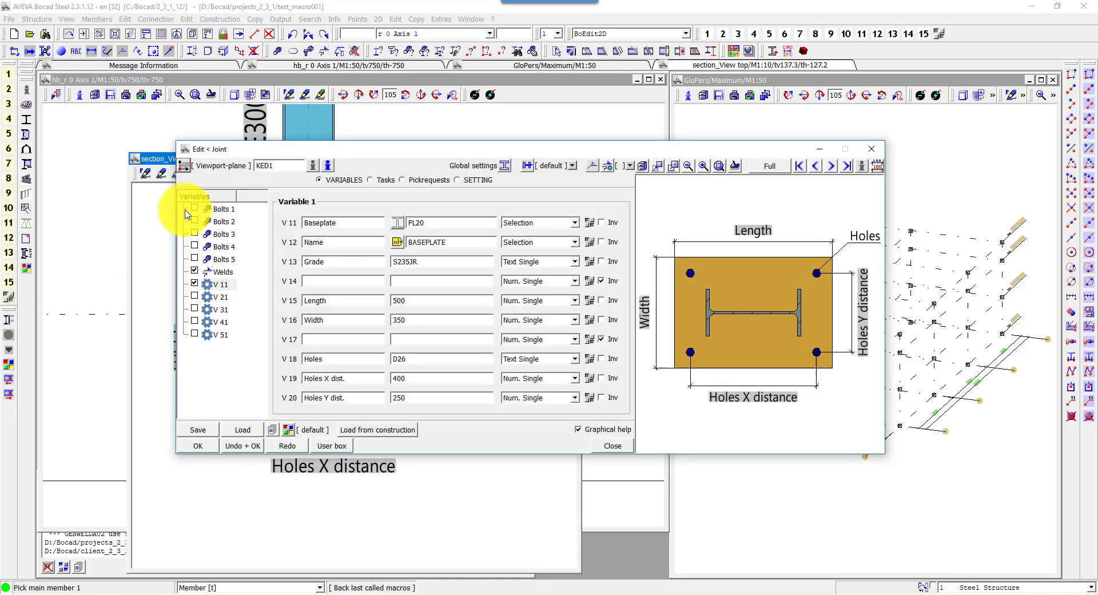
left_click(329, 445)
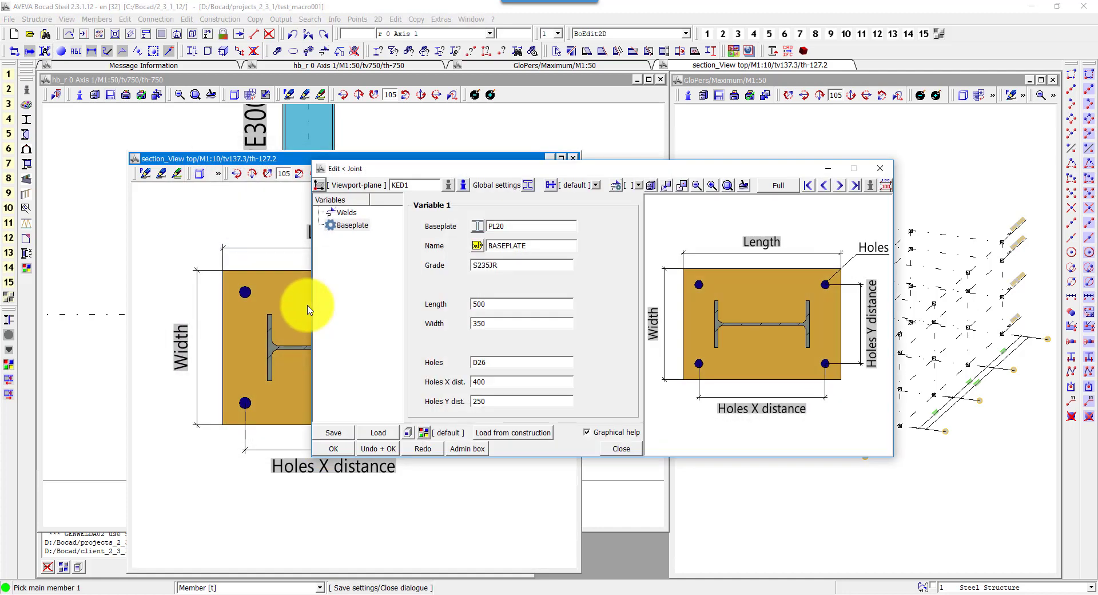
left_click(344, 213)
left_click(347, 227)
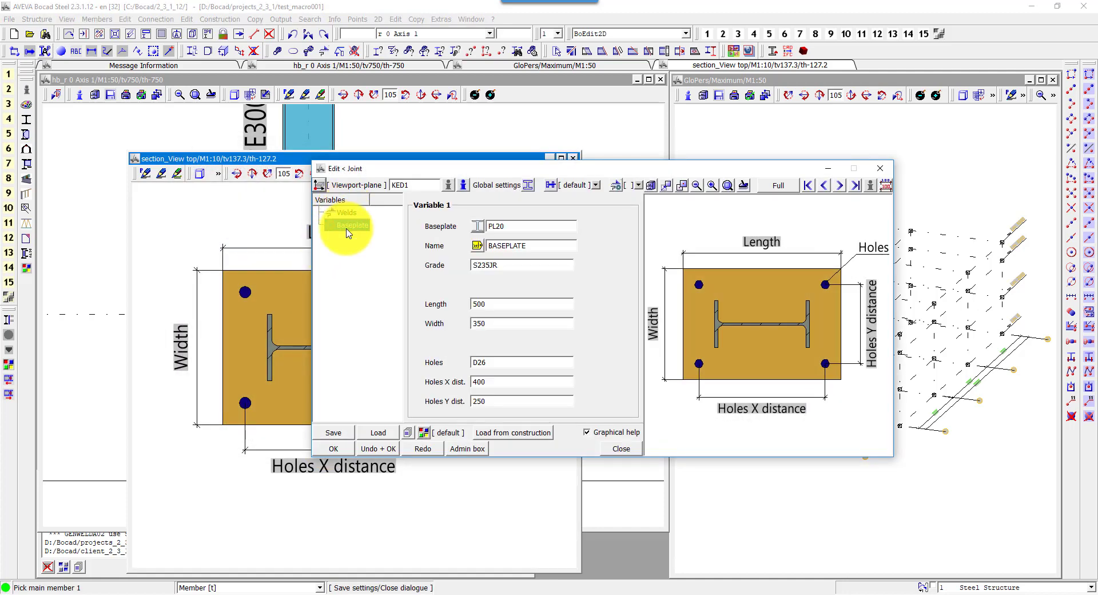